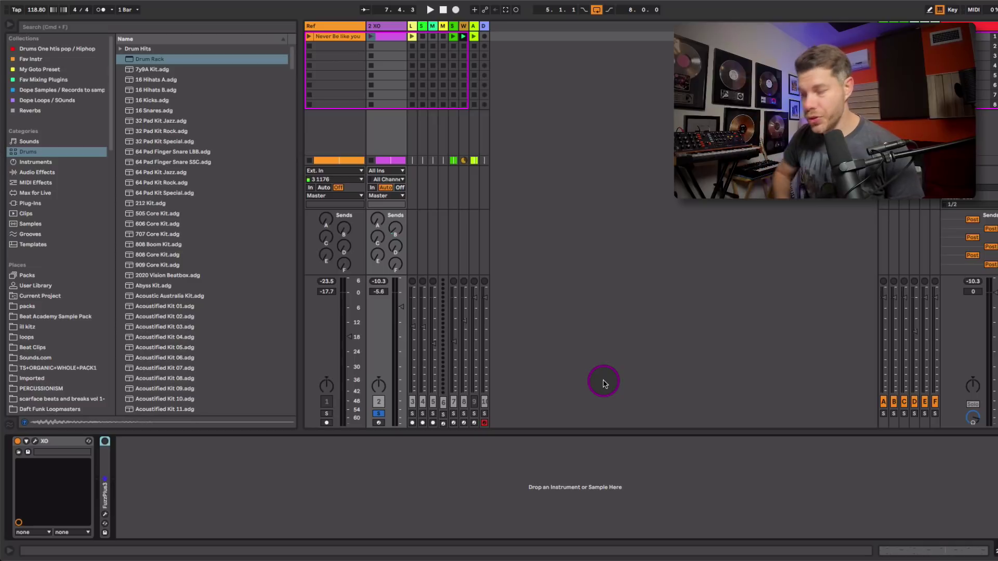
Step: Select the Ref track and make it the soloed track instead of the XO track
{"action": "left_click", "coordinate": [349, 38]}
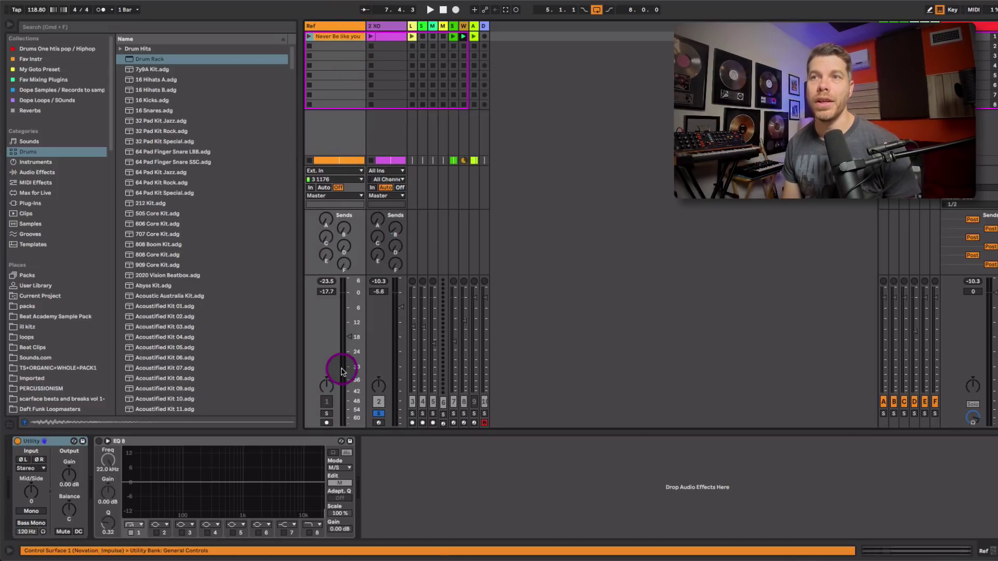
{"action": "left_click", "coordinate": [379, 413]}
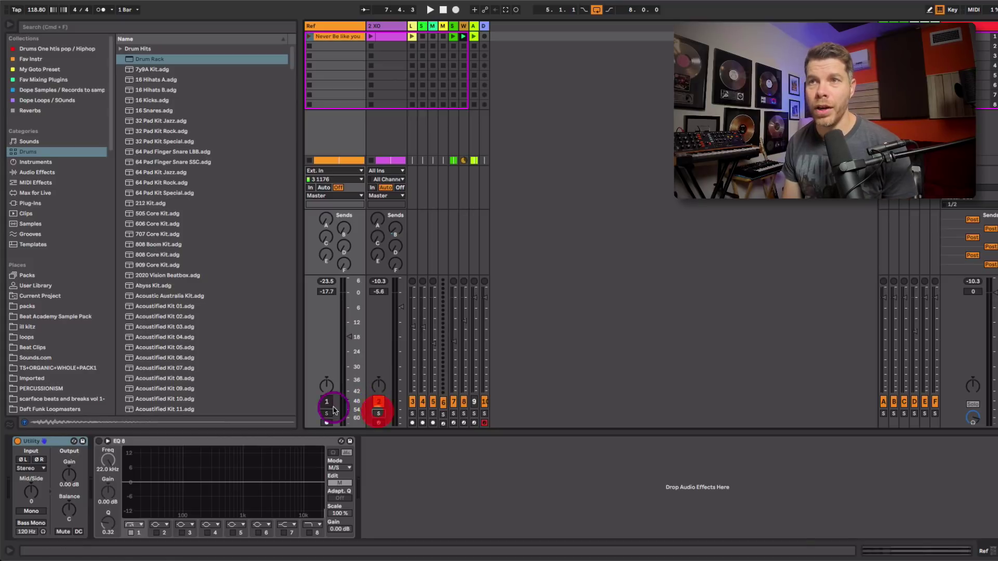
{"action": "left_click", "coordinate": [327, 413]}
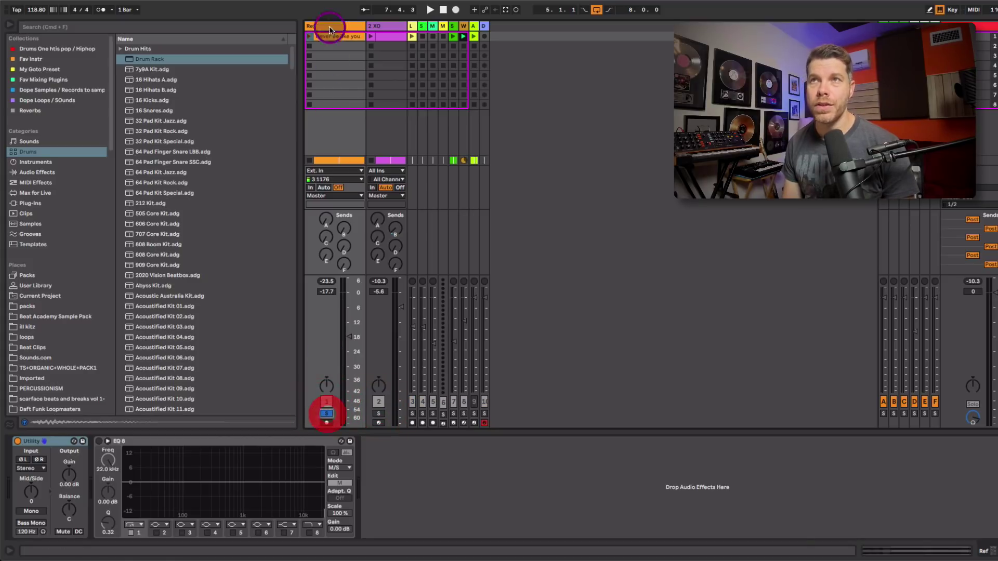
Step: Launch the "Never Be like you" clip and raise the Ref track's volume to -4.3 dB
{"action": "left_click", "coordinate": [312, 37]}
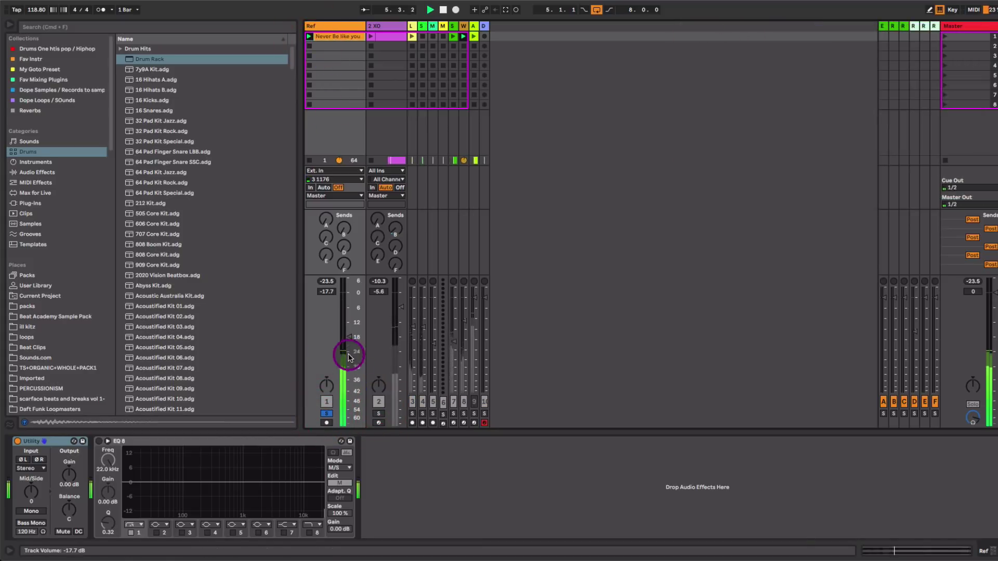
{"action": "left_click_drag", "start_coordinate": [345, 343], "coordinate": [347, 308]}
{"action": "left_click", "coordinate": [341, 36]}
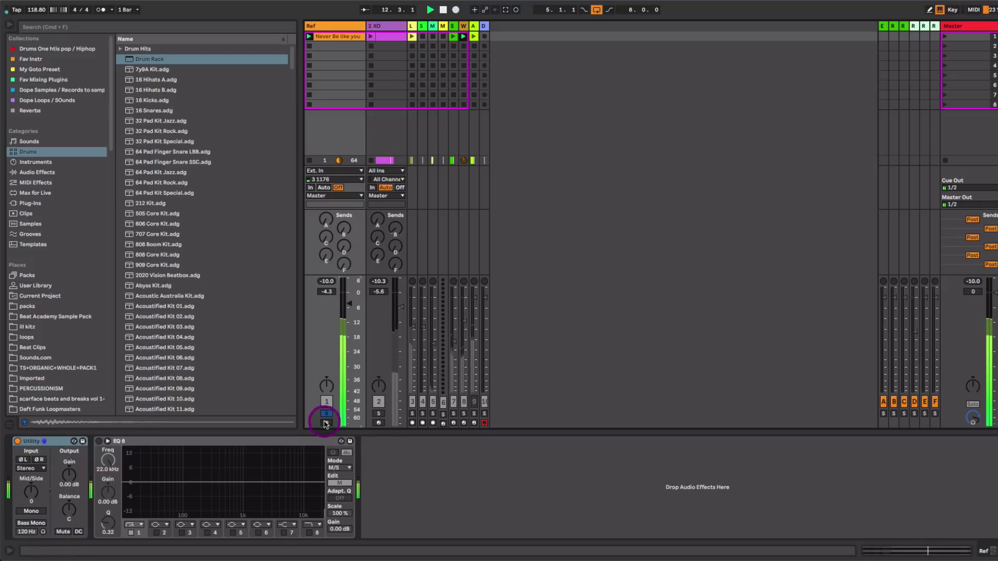
Step: Open the XO track's MIDI clip and nudge the D#1 note at 3.3 slightly later than the D1 note below it
{"action": "left_click", "coordinate": [379, 414]}
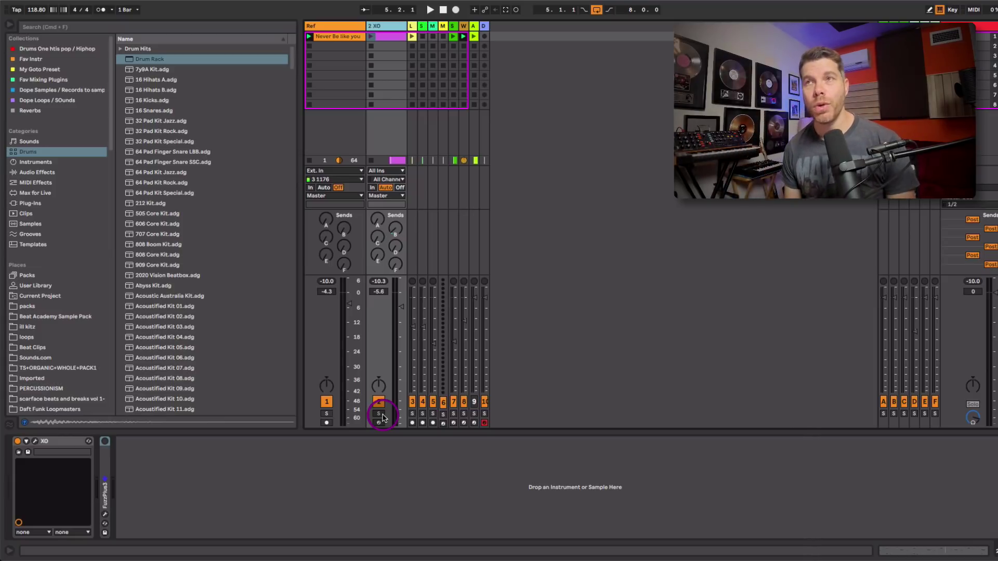
{"action": "double_click", "coordinate": [388, 34]}
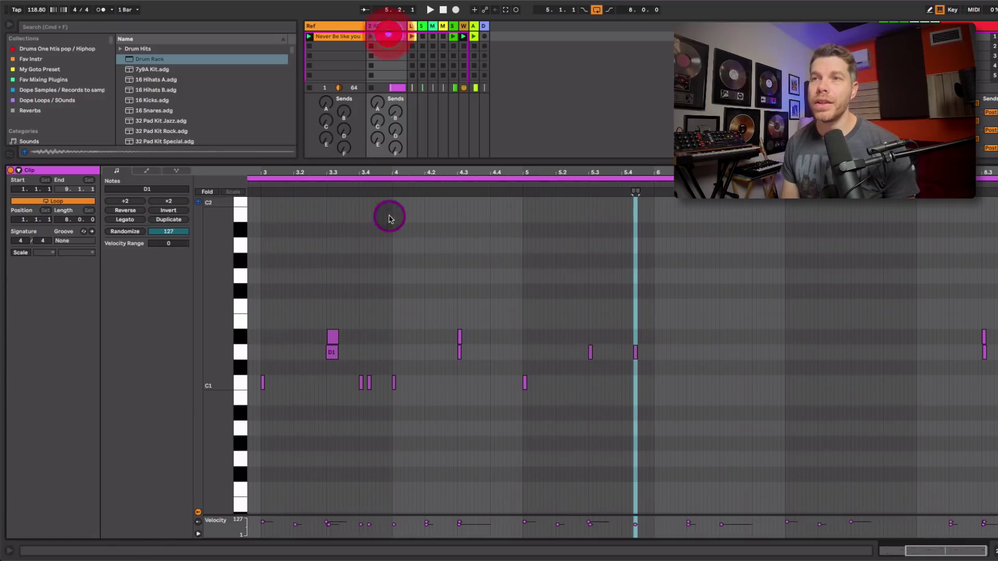
{"action": "left_click_drag", "start_coordinate": [257, 173], "coordinate": [324, 239]}
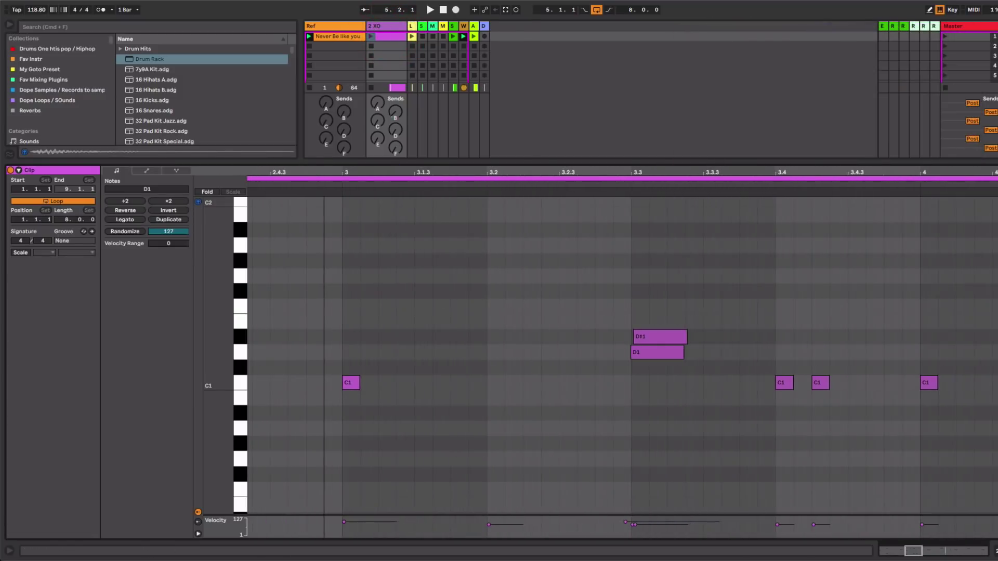
{"action": "left_click_drag", "start_coordinate": [657, 338], "coordinate": [660, 339]}
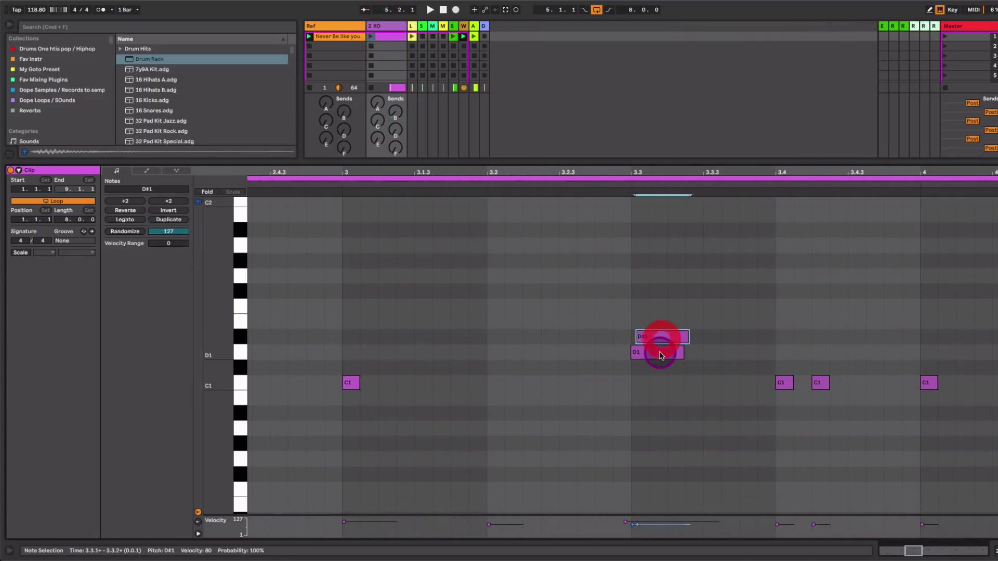
{"action": "left_click", "coordinate": [660, 355]}
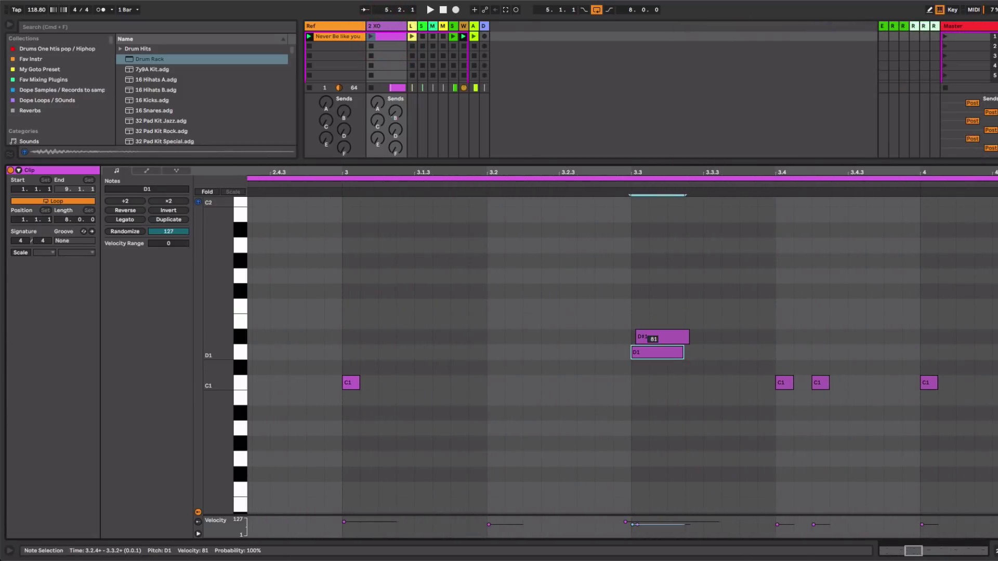
Step: Nudge the second C1 note after 3.4 slightly later and return to the XO track's devices
{"action": "left_click", "coordinate": [822, 387]}
{"action": "left_click_drag", "start_coordinate": [823, 387], "coordinate": [827, 388]}
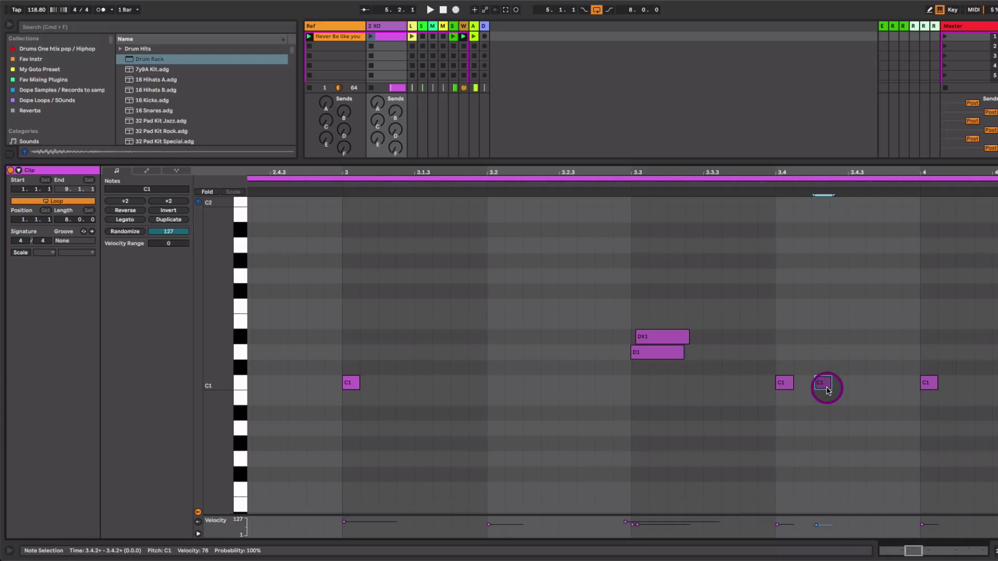
{"action": "key", "text": "shift+Tab"}
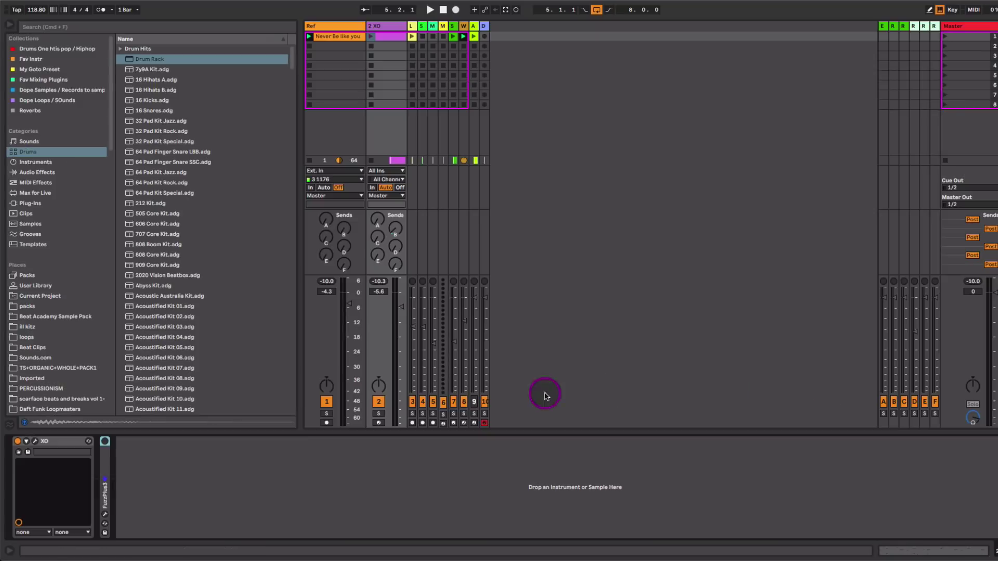
Step: Solo the XO track at a volume of -4.3 dB and open its XO plugin window
{"action": "left_click", "coordinate": [380, 414]}
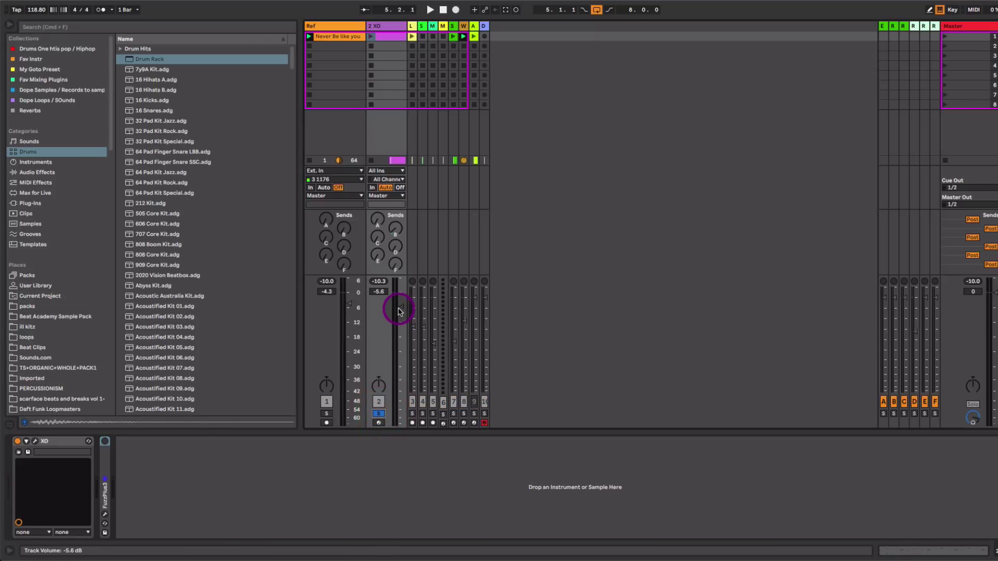
{"action": "left_click_drag", "start_coordinate": [398, 306], "coordinate": [399, 306]}
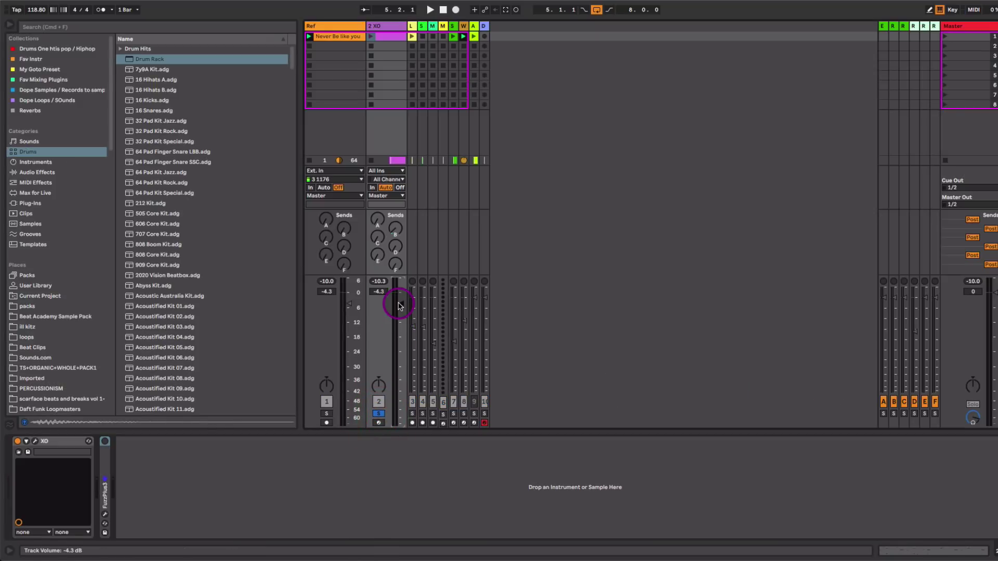
{"action": "left_click", "coordinate": [35, 443]}
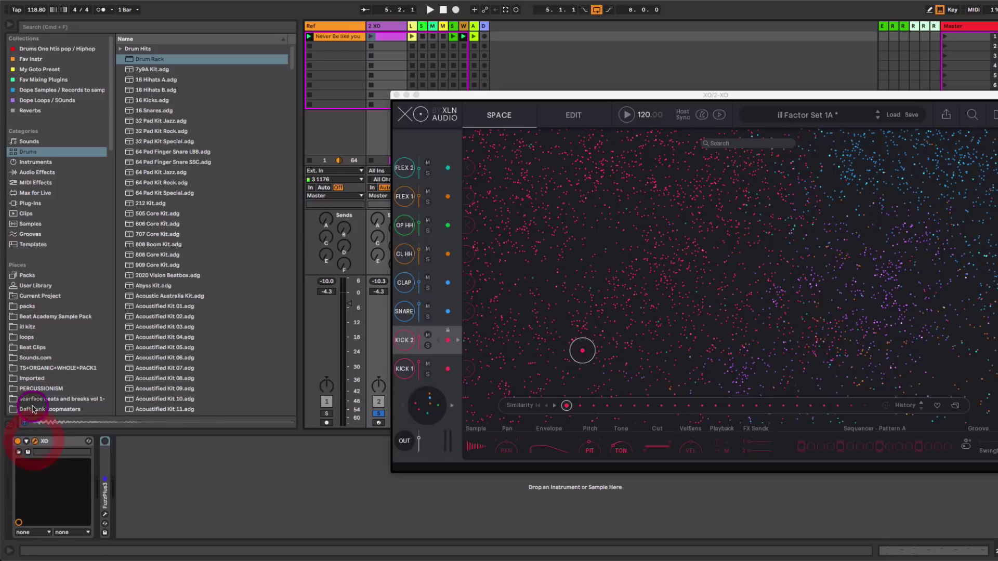
Step: Raise the XO track's volume to -2.8 dB and launch its clip
{"action": "left_click", "coordinate": [397, 26]}
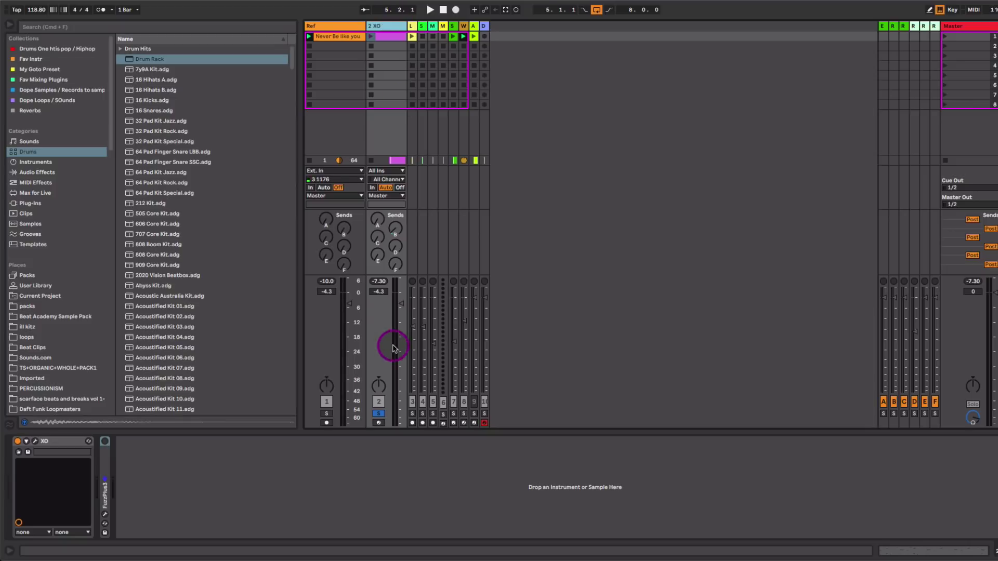
{"action": "left_click_drag", "start_coordinate": [401, 303], "coordinate": [401, 300]}
{"action": "left_click", "coordinate": [370, 36]}
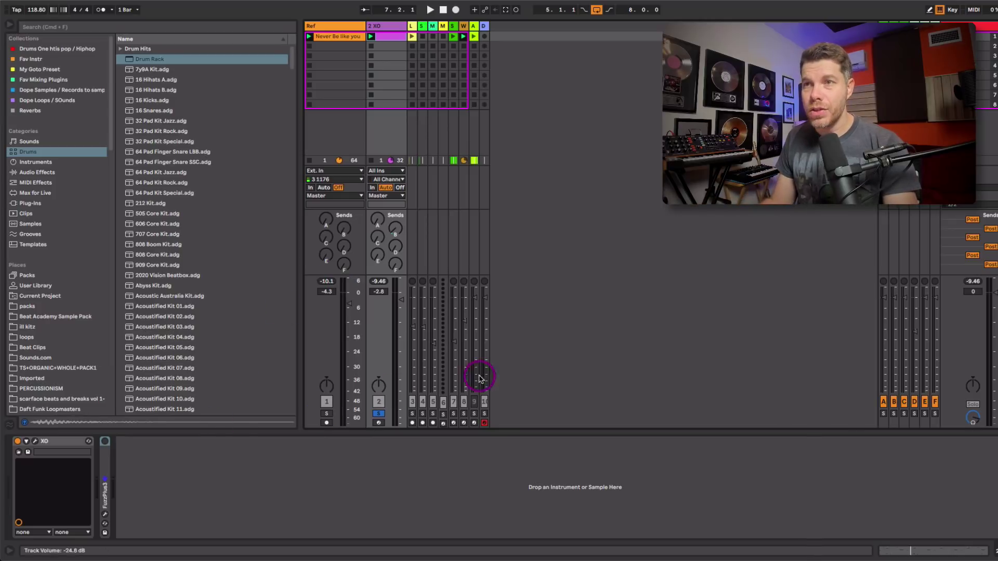
Step: Arm the XO track and set the Distort amount of its FuzzPlus3 effect to 24%
{"action": "left_click", "coordinate": [379, 423]}
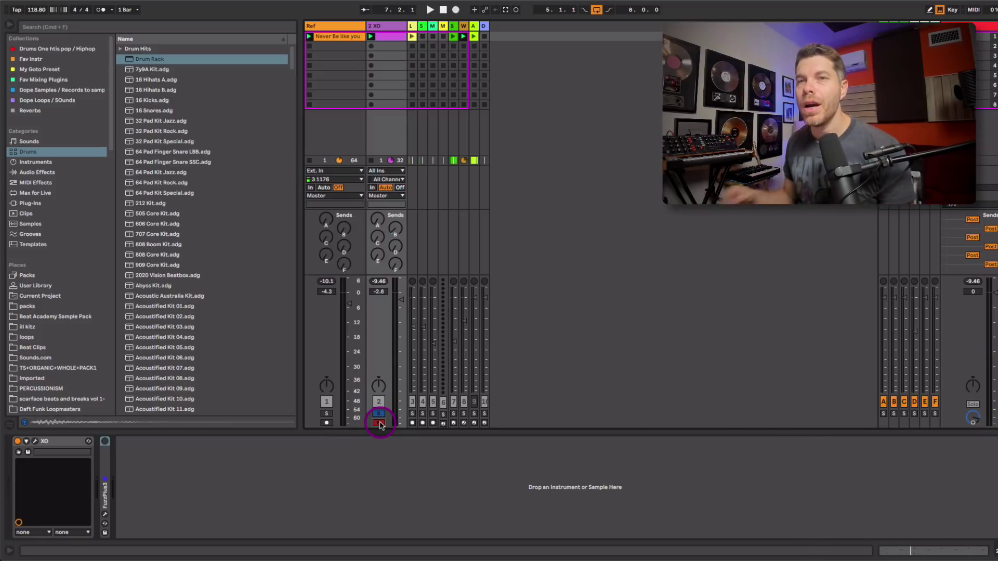
{"action": "double_click", "coordinate": [104, 460]}
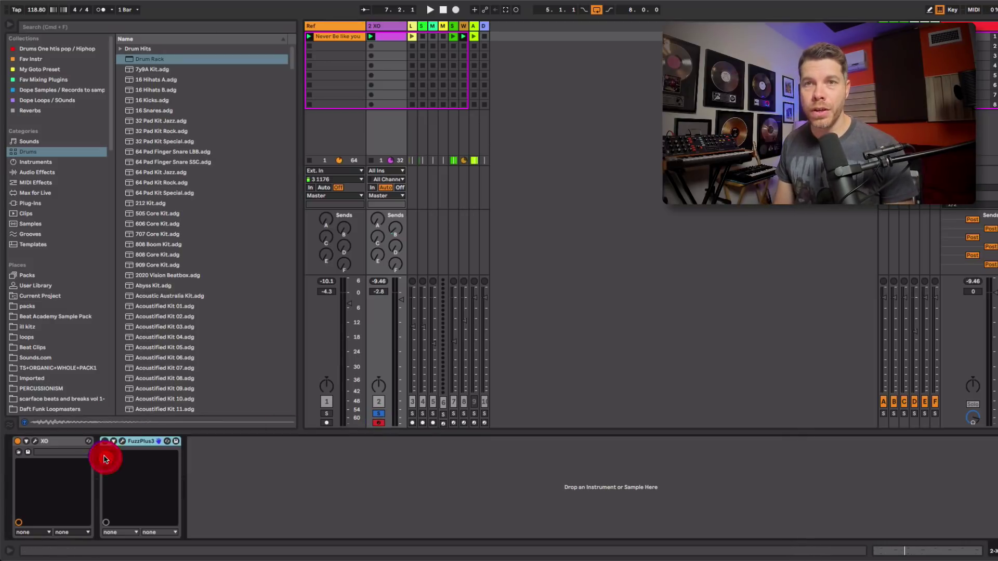
{"action": "left_click", "coordinate": [123, 441]}
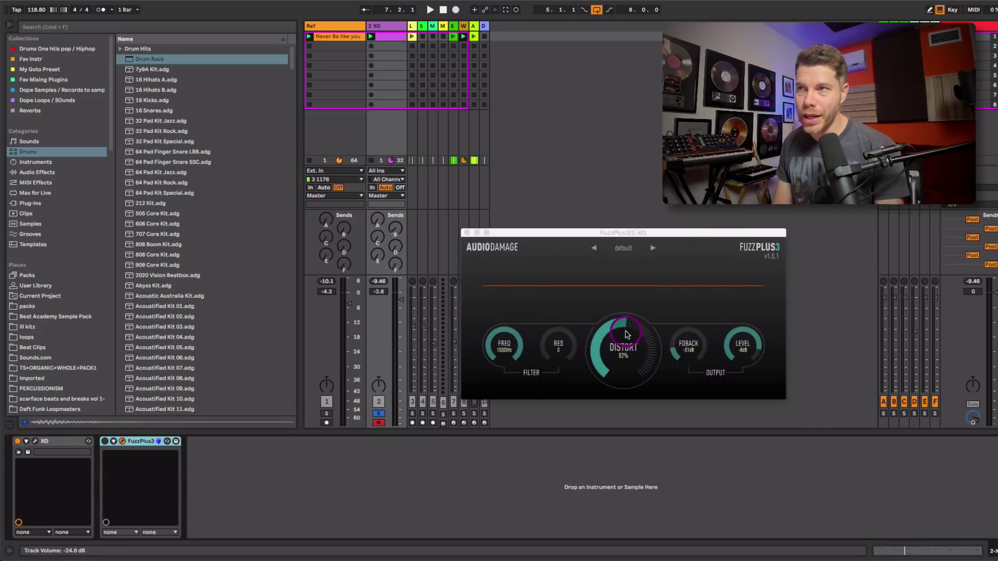
{"action": "left_click_drag", "start_coordinate": [626, 335], "coordinate": [624, 374]}
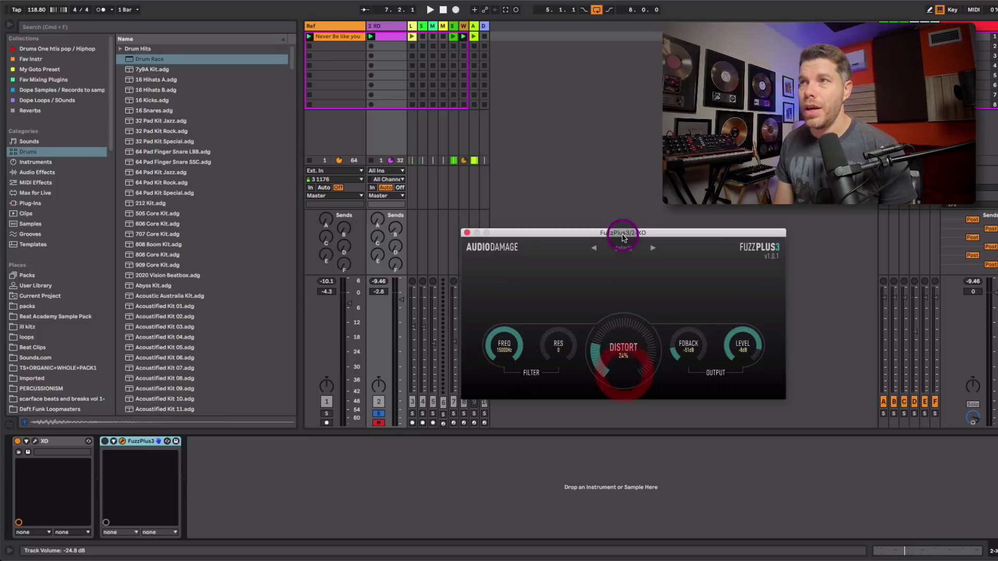
{"action": "left_click_drag", "start_coordinate": [622, 234], "coordinate": [647, 164]}
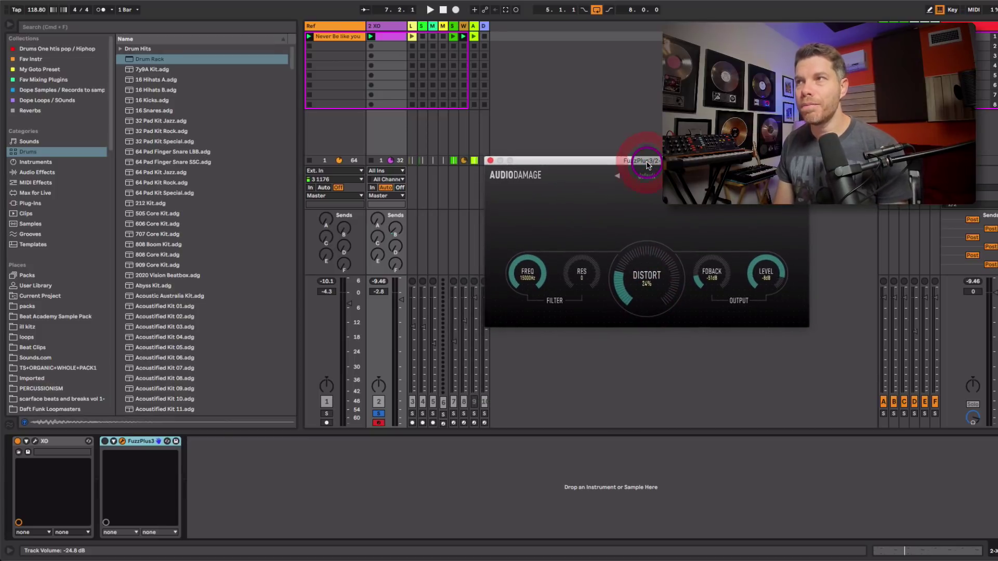
Step: Enable FuzzPlus3 and play the XO beat, comparing it with the effect bypassed before leaving the effect on
{"action": "left_click", "coordinate": [105, 441]}
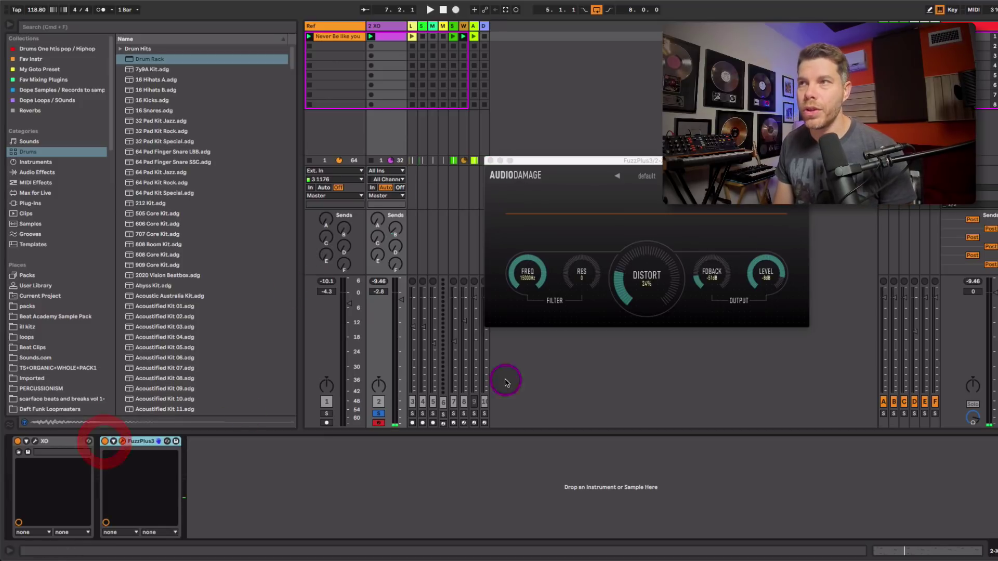
{"action": "left_click", "coordinate": [653, 293]}
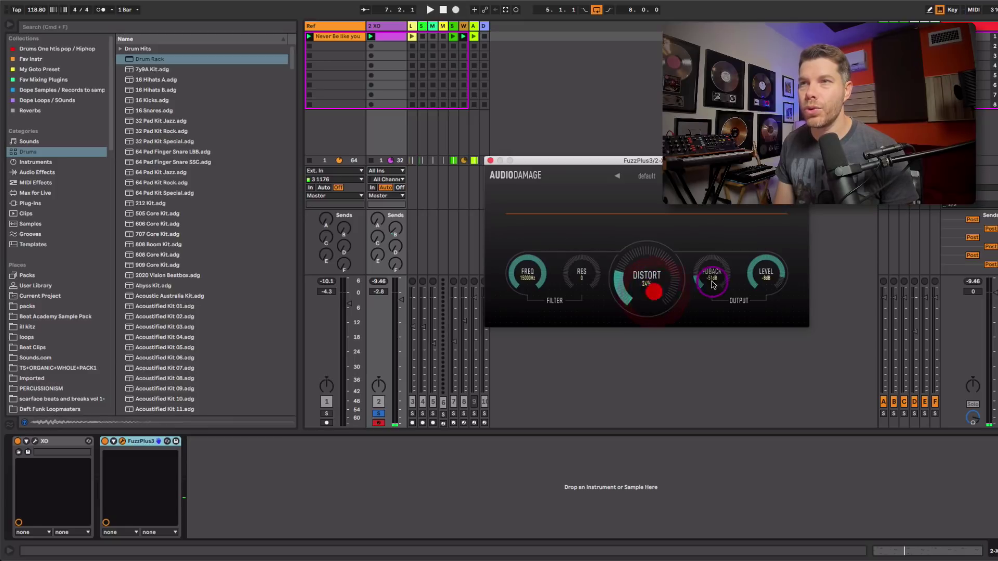
{"action": "key", "text": "space"}
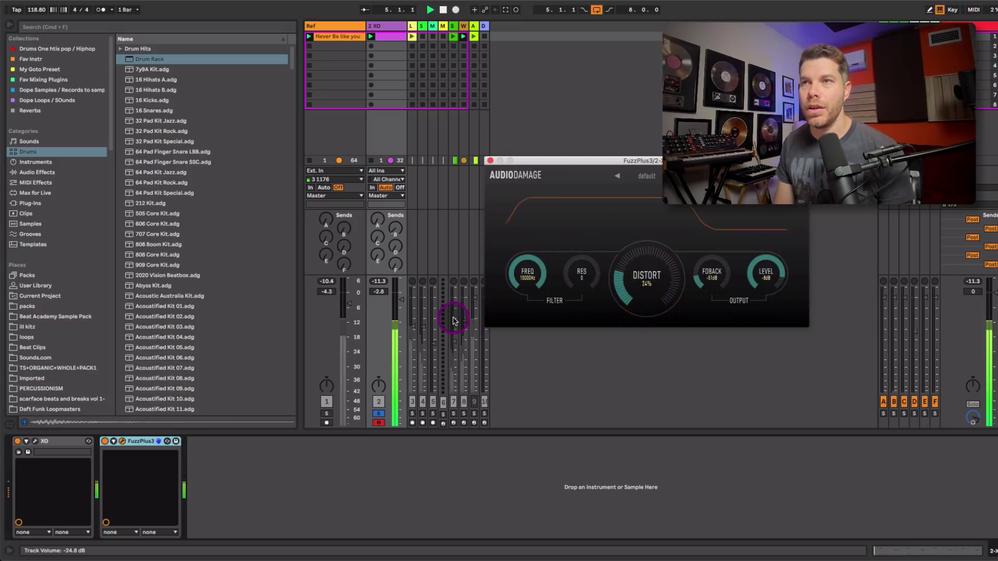
{"action": "left_click", "coordinate": [399, 300]}
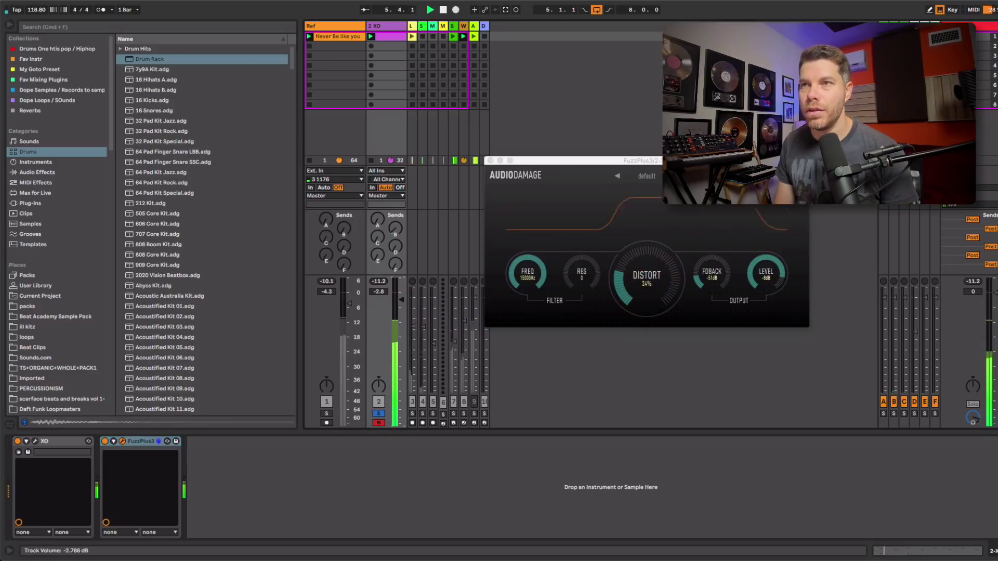
{"action": "left_click", "coordinate": [104, 441]}
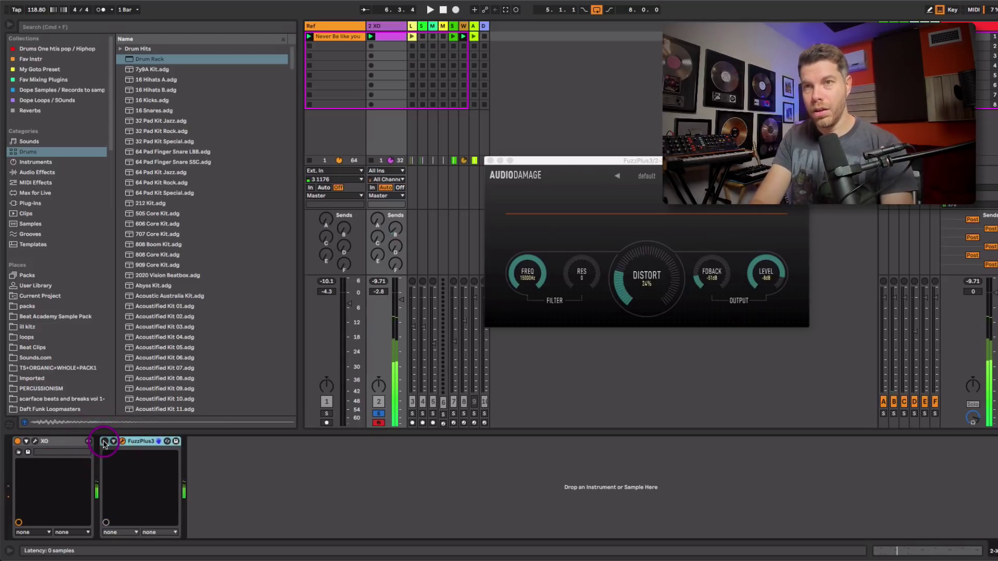
{"action": "left_click", "coordinate": [104, 441]}
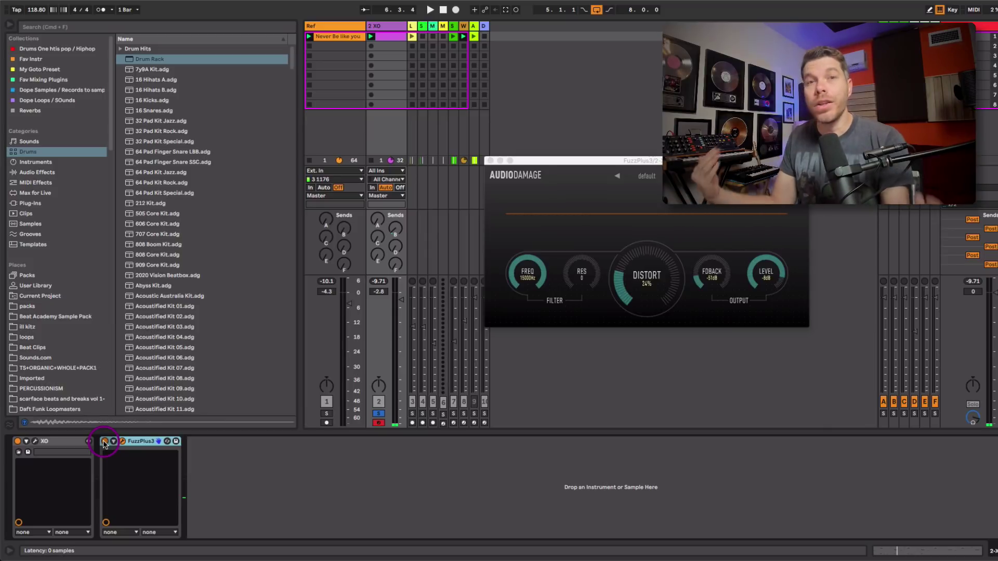
Step: Open the XO clip's notes at the first bars and close the FuzzPlus3 window
{"action": "double_click", "coordinate": [394, 37]}
{"action": "left_click_drag", "start_coordinate": [399, 171], "coordinate": [457, 172]}
{"action": "left_click_drag", "start_coordinate": [341, 168], "coordinate": [364, 169]}
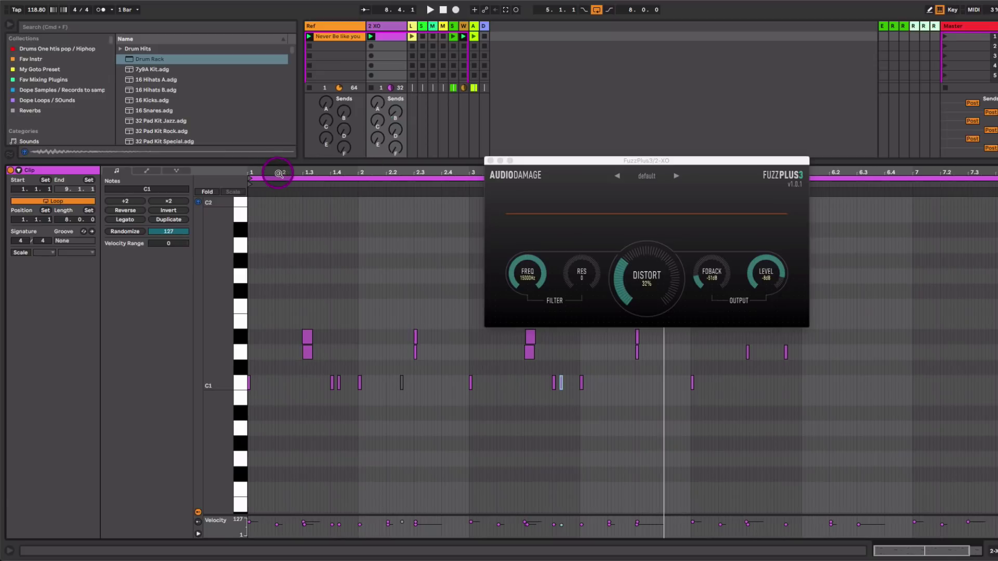
{"action": "left_click_drag", "start_coordinate": [276, 171], "coordinate": [469, 163]}
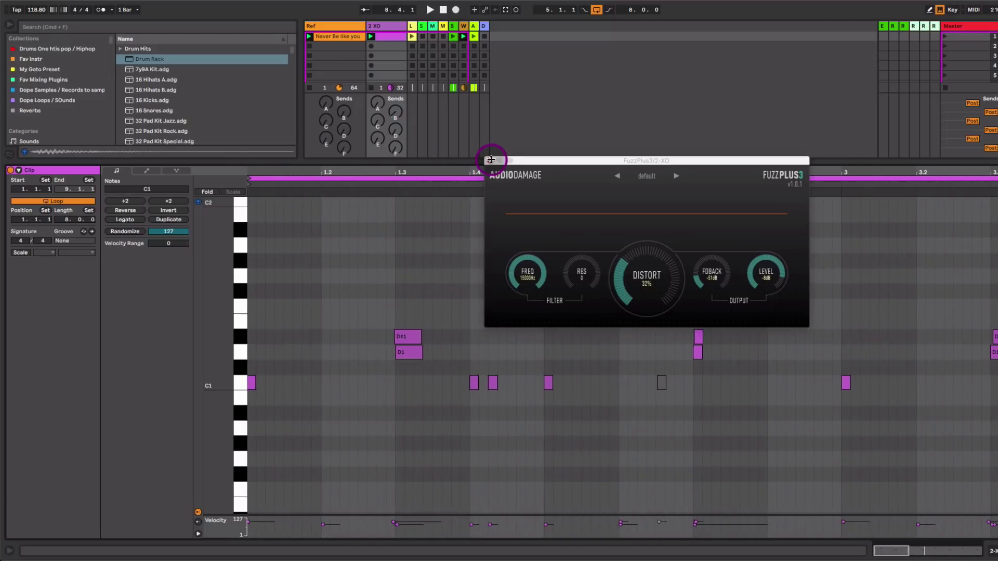
{"action": "left_click", "coordinate": [490, 160]}
Step: Lengthen all C1 notes in the clip together so the first one spans about half a beat
{"action": "scroll", "coordinate": [487, 301], "scroll_direction": "down", "scroll_amount": 2}
{"action": "left_click", "coordinate": [487, 302]}
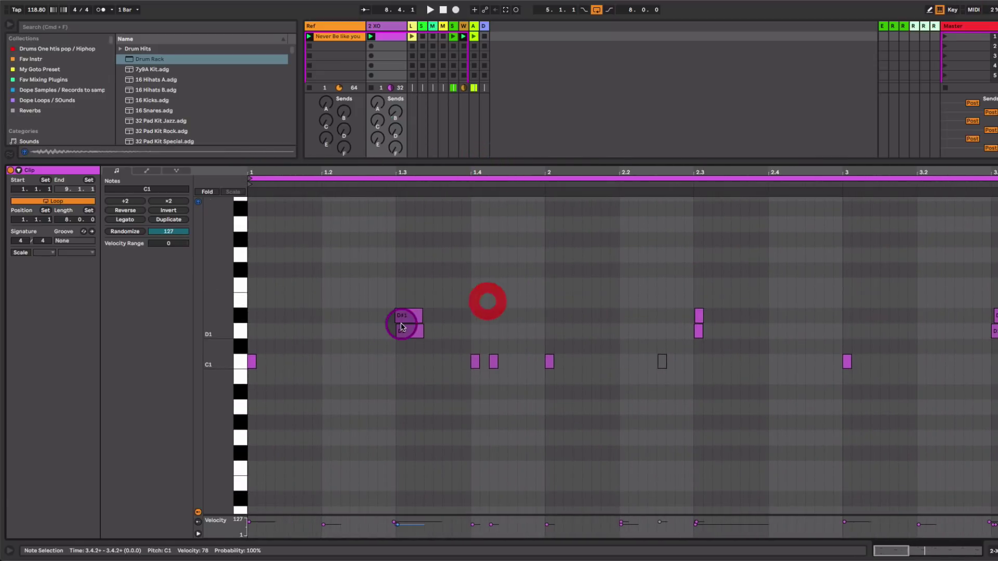
{"action": "left_click", "coordinate": [240, 362]}
{"action": "left_click_drag", "start_coordinate": [255, 362], "coordinate": [284, 362]}
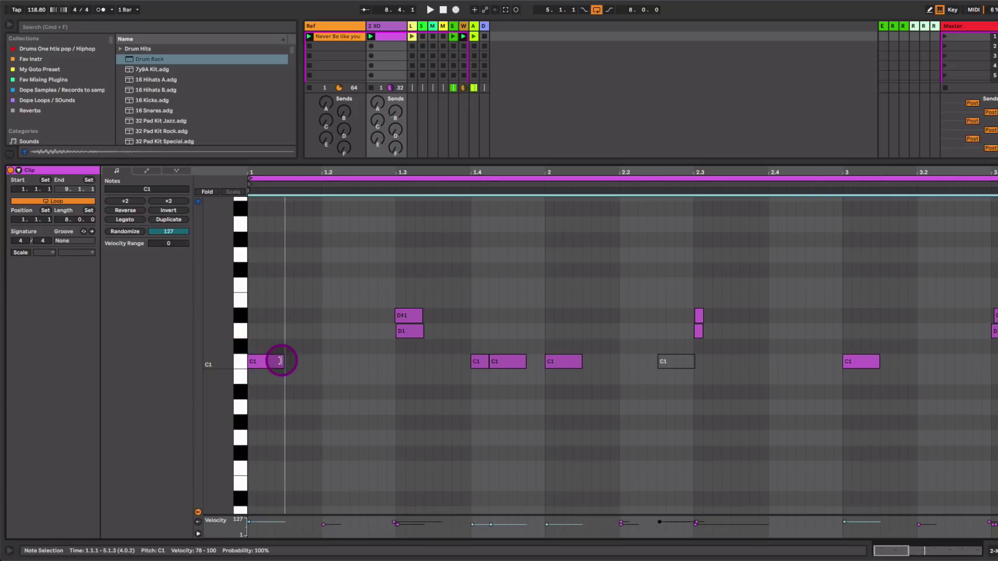
Step: Select all D#1 notes in the clip and nudge them slightly earlier and later around beat 1.3 while the beat plays
{"action": "left_click", "coordinate": [240, 333]}
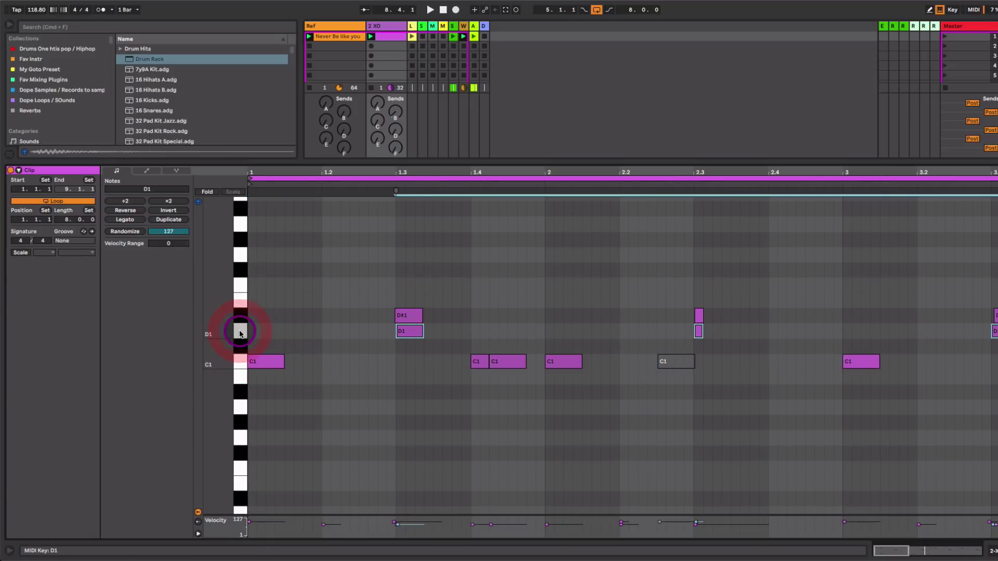
{"action": "left_click", "coordinate": [240, 316]}
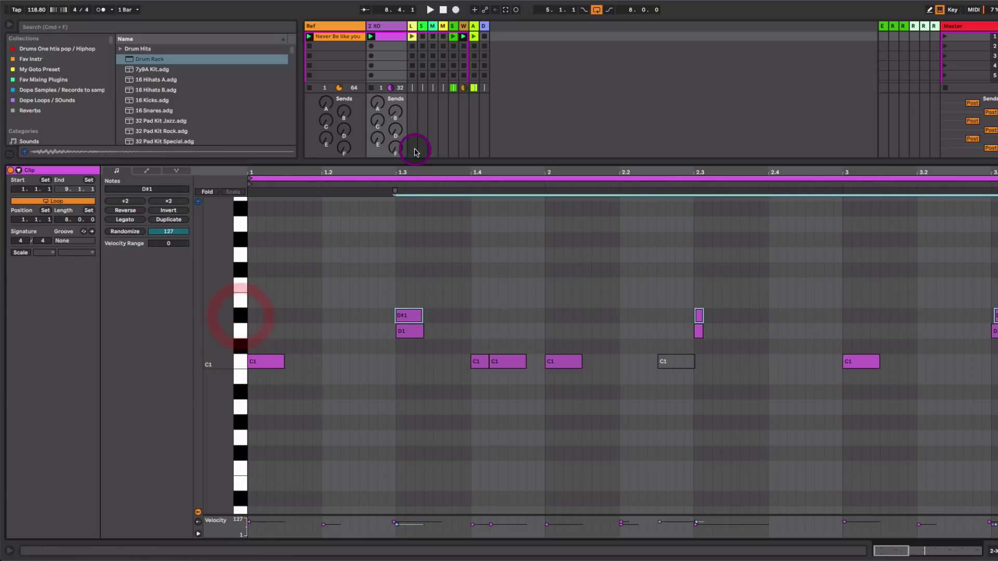
{"action": "left_click_drag", "start_coordinate": [397, 173], "coordinate": [394, 211]}
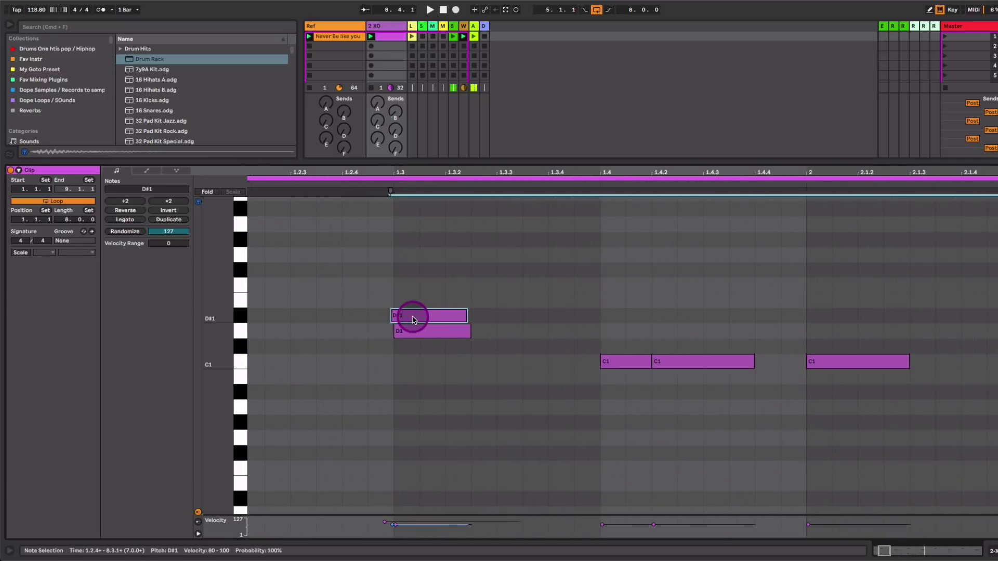
{"action": "left_click_drag", "start_coordinate": [413, 317], "coordinate": [410, 317]}
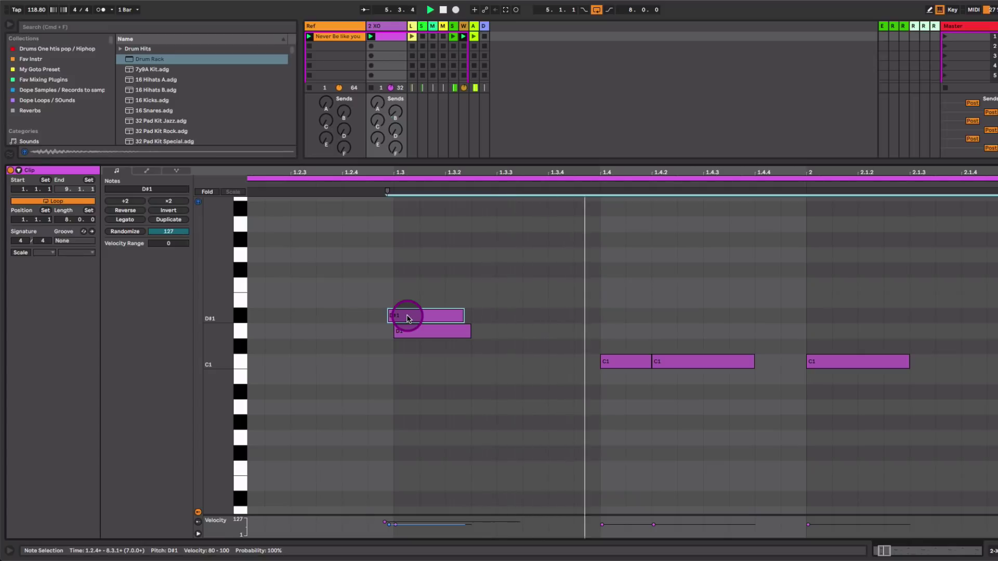
{"action": "left_click_drag", "start_coordinate": [409, 319], "coordinate": [416, 319]}
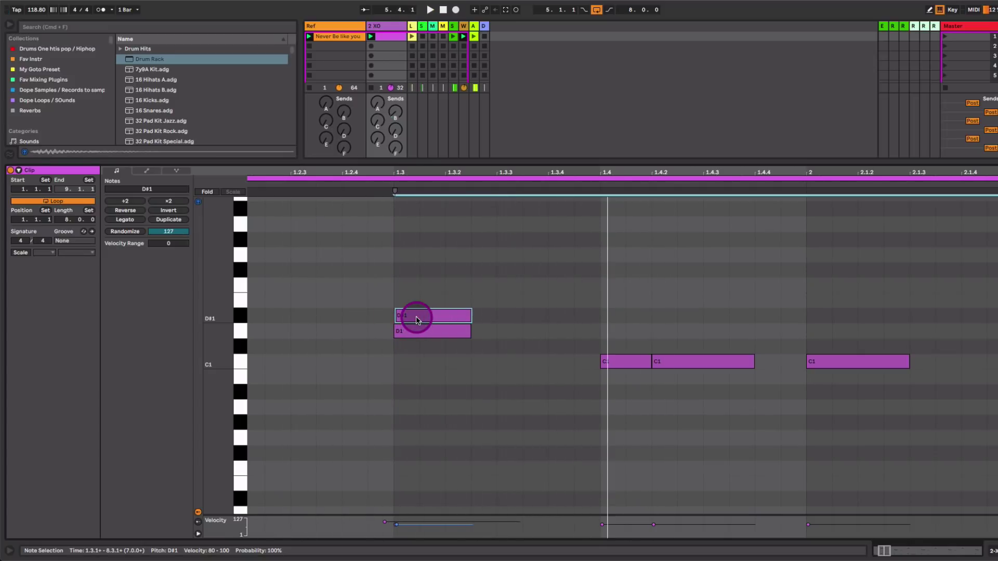
Step: Nudge the C1 notes at 1.4.2 and 2.1.1 slightly later off the grid and stop playback
{"action": "left_click", "coordinate": [849, 360]}
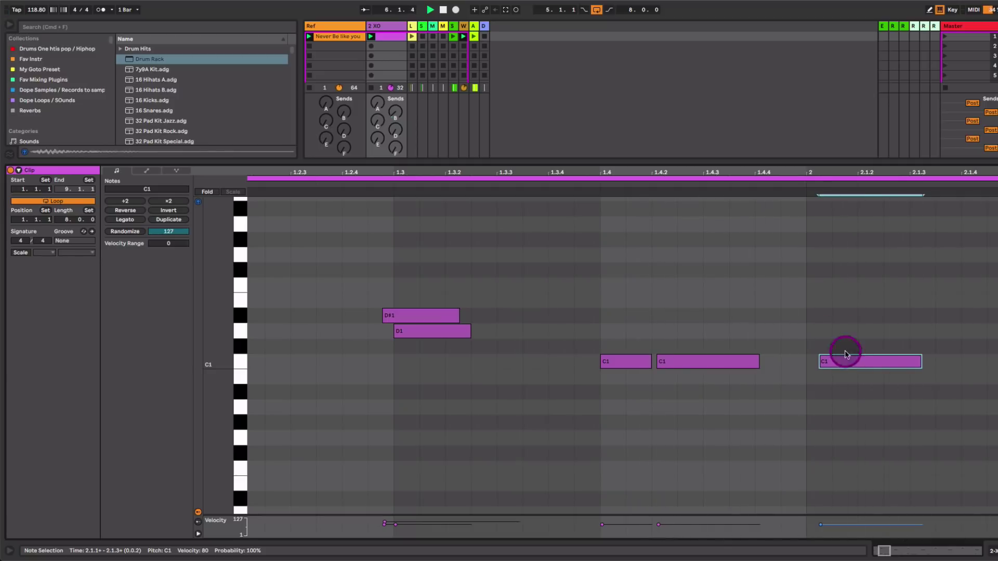
{"action": "key", "text": "space"}
{"action": "left_click_drag", "start_coordinate": [855, 172], "coordinate": [855, 136]}
{"action": "left_click_drag", "start_coordinate": [526, 172], "coordinate": [428, 171]}
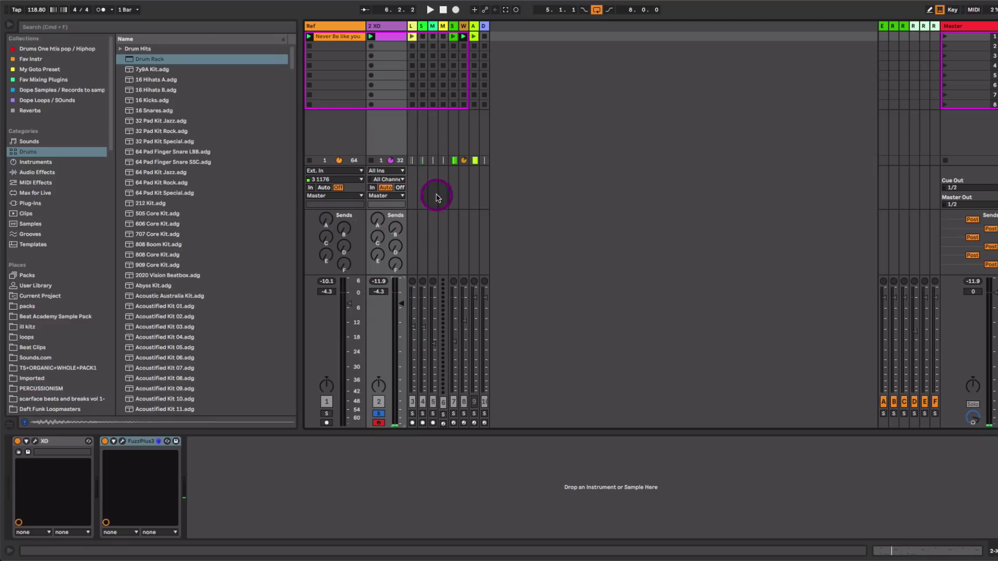
Step: Create an empty one-bar clip in the XO track's second slot and add a sixteenth-long C1 note at 1.1.1
{"action": "double_click", "coordinate": [392, 46]}
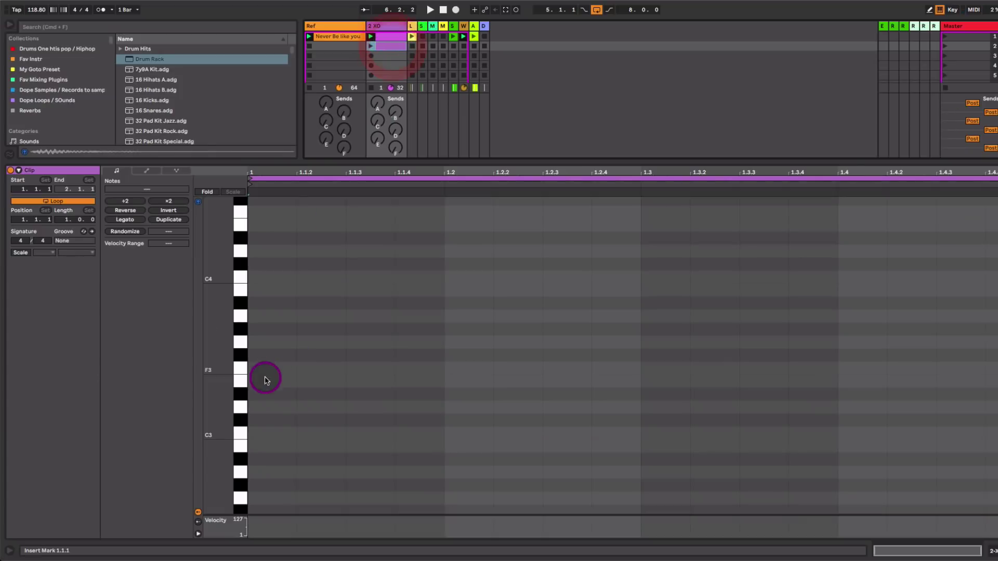
{"action": "double_click", "coordinate": [261, 436]}
{"action": "key", "text": "shift+Down"}
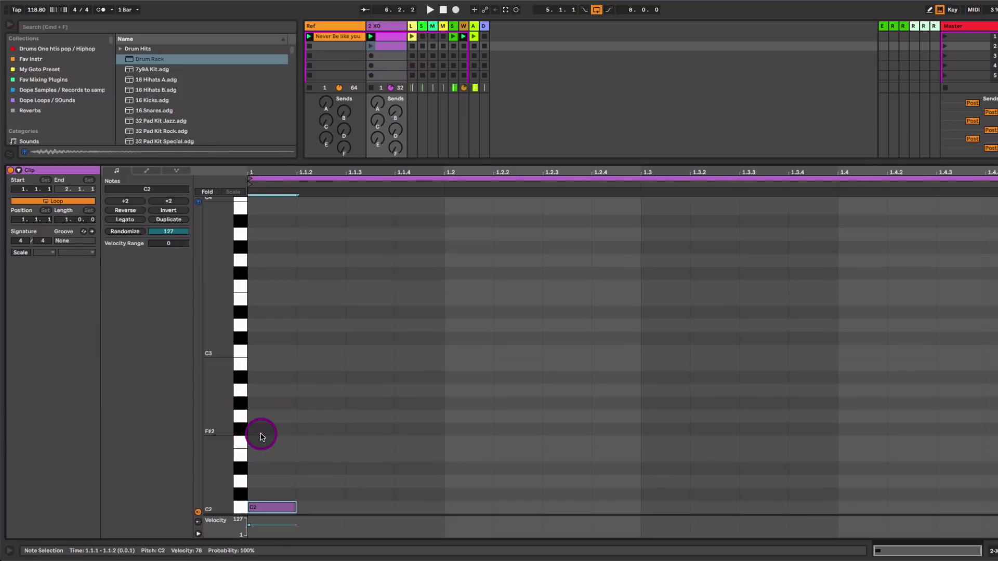
Step: Add a D#1 note in the new clip starting slightly after beat 1.2.1, off the grid
{"action": "double_click", "coordinate": [469, 497]}
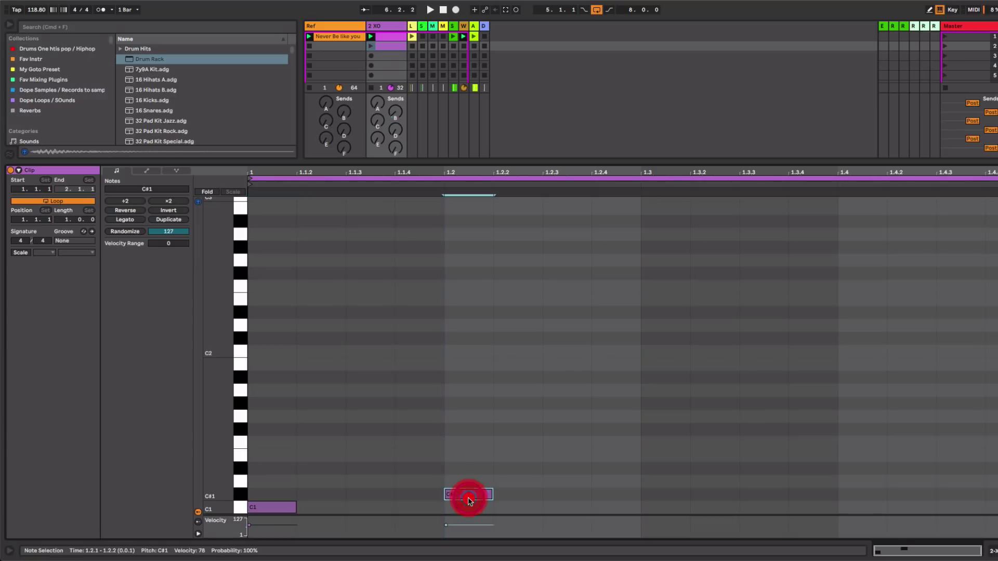
{"action": "left_click_drag", "start_coordinate": [470, 497], "coordinate": [467, 471]}
{"action": "left_click", "coordinate": [468, 474]}
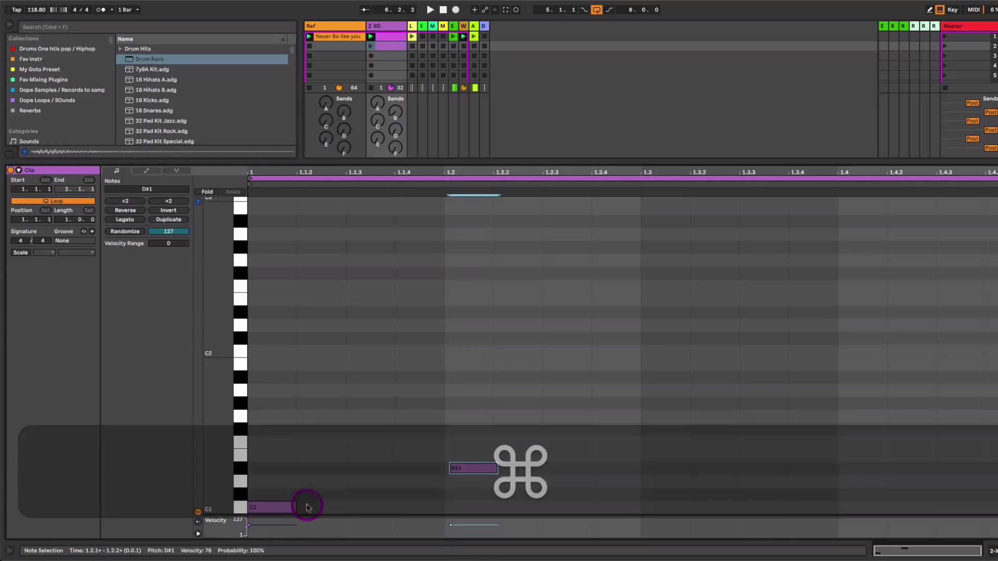
{"action": "left_click_drag", "start_coordinate": [295, 507], "coordinate": [305, 506]}
{"action": "left_click", "coordinate": [474, 471]}
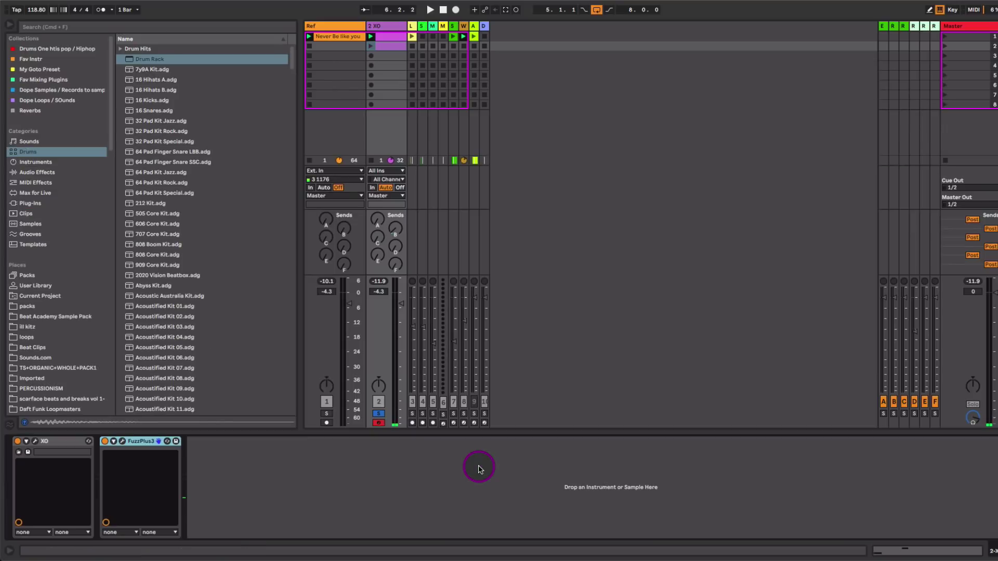
Step: Switch to the Arrangement View and examine the layered C1, C#1, D1 and D#1 notes in the XO clip's first bars
{"action": "key", "text": "Tab"}
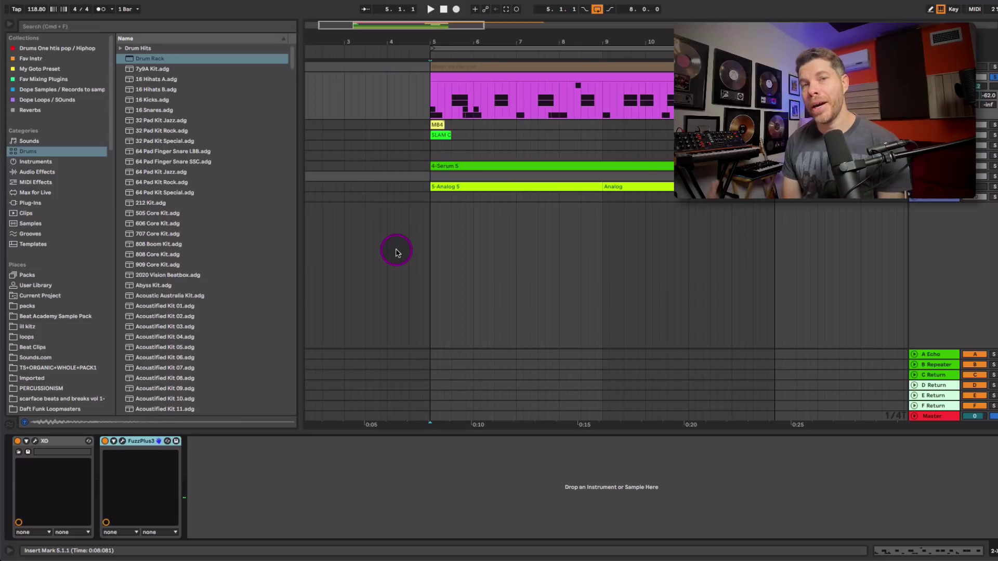
{"action": "double_click", "coordinate": [516, 78]}
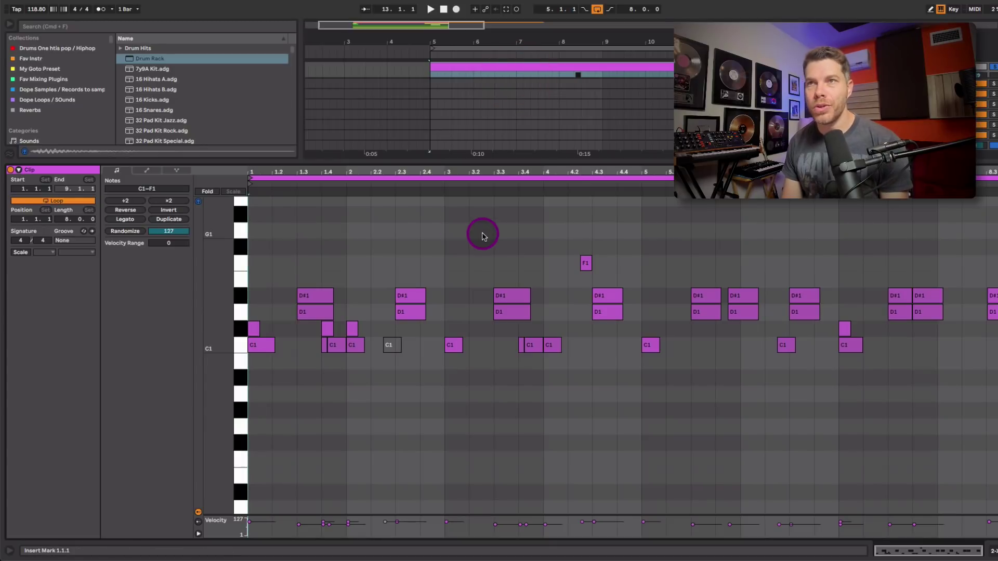
{"action": "left_click_drag", "start_coordinate": [282, 177], "coordinate": [282, 205]}
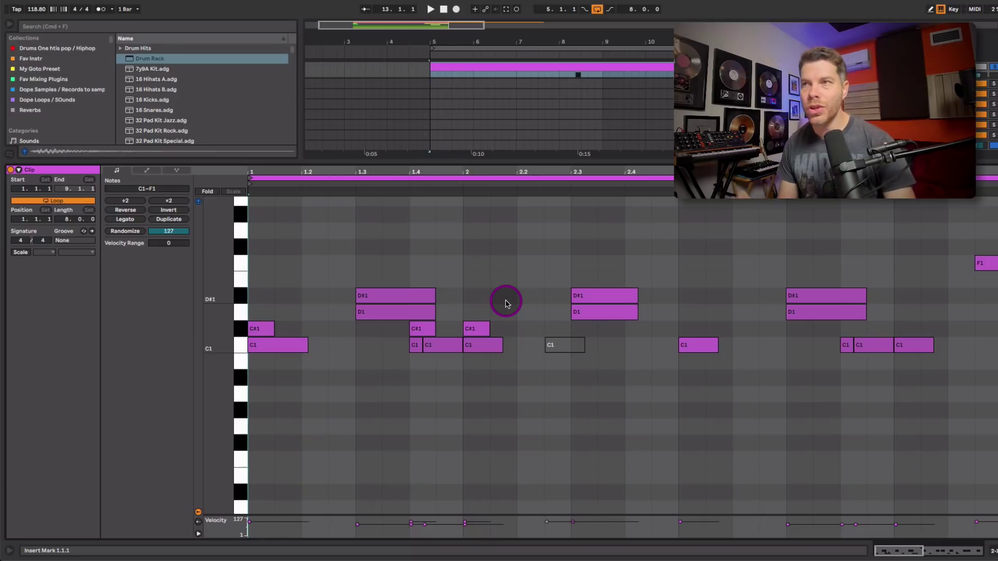
{"action": "key", "text": "shift+Tab"}
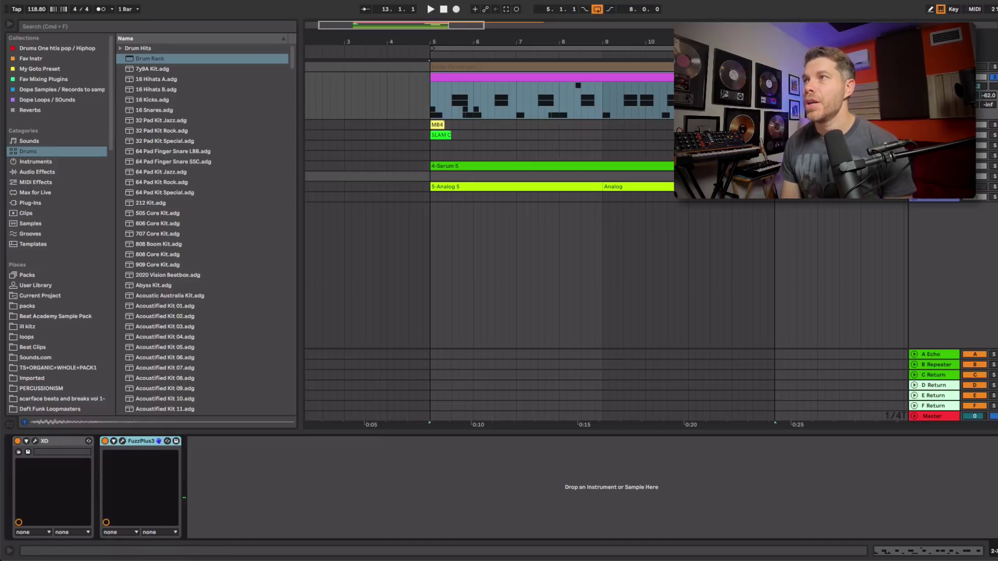
Step: Play the arranged XO clip from bar 5 and inspect the gap between its first kick and snare hits
{"action": "left_click", "coordinate": [447, 106]}
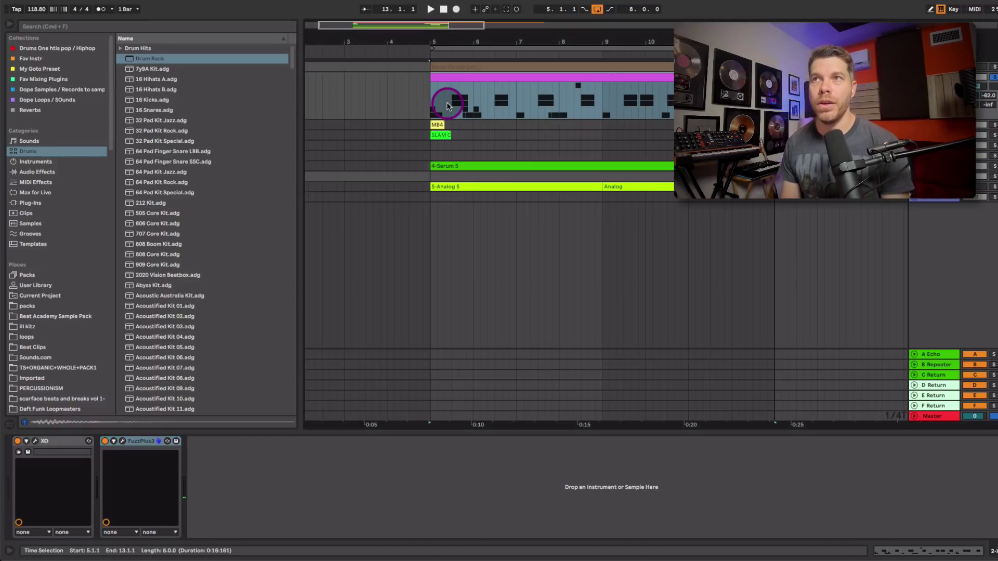
{"action": "key", "text": "space"}
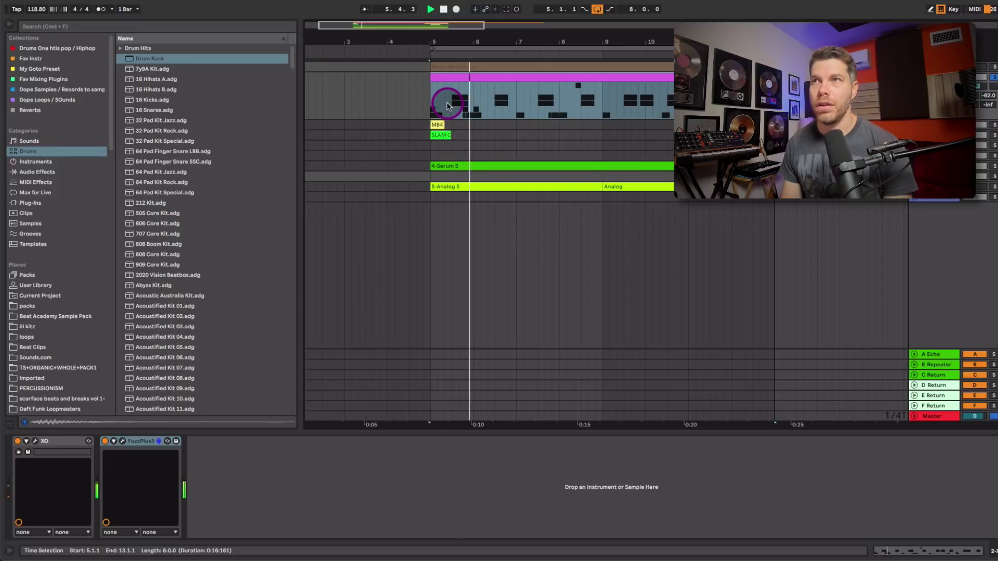
{"action": "key", "text": "space"}
{"action": "left_click", "coordinate": [453, 63]}
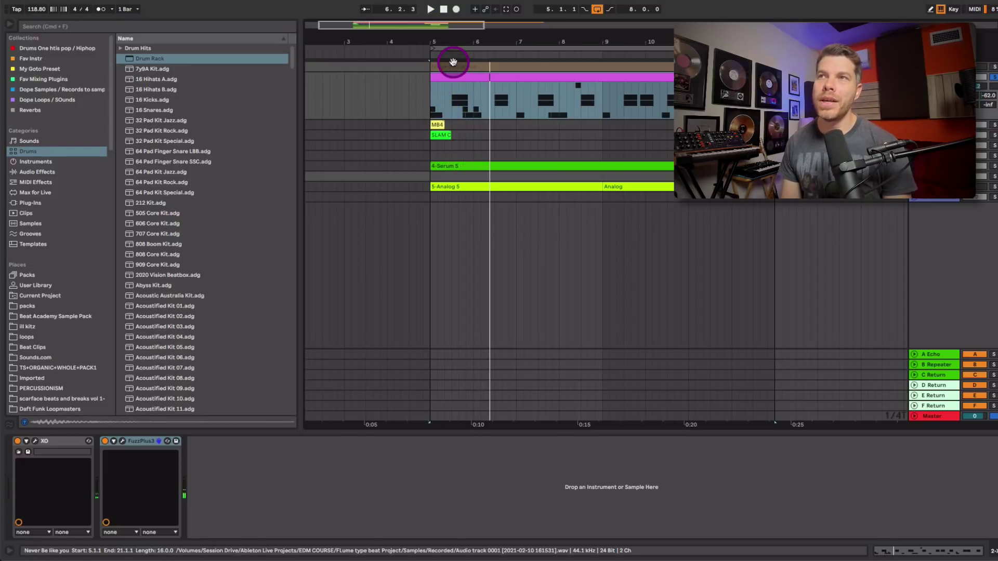
{"action": "left_click_drag", "start_coordinate": [452, 42], "coordinate": [452, 111]}
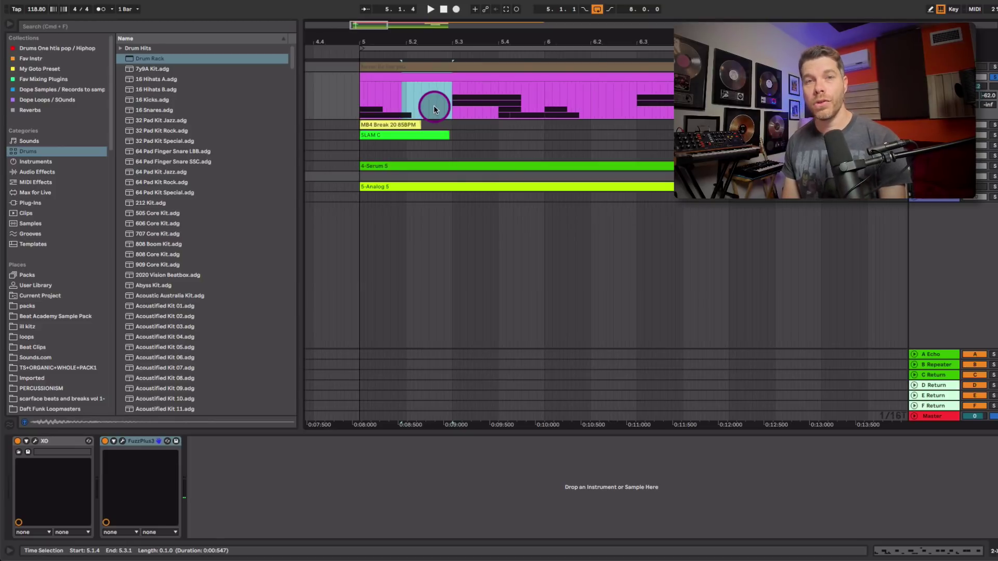
{"action": "left_click", "coordinate": [399, 96]}
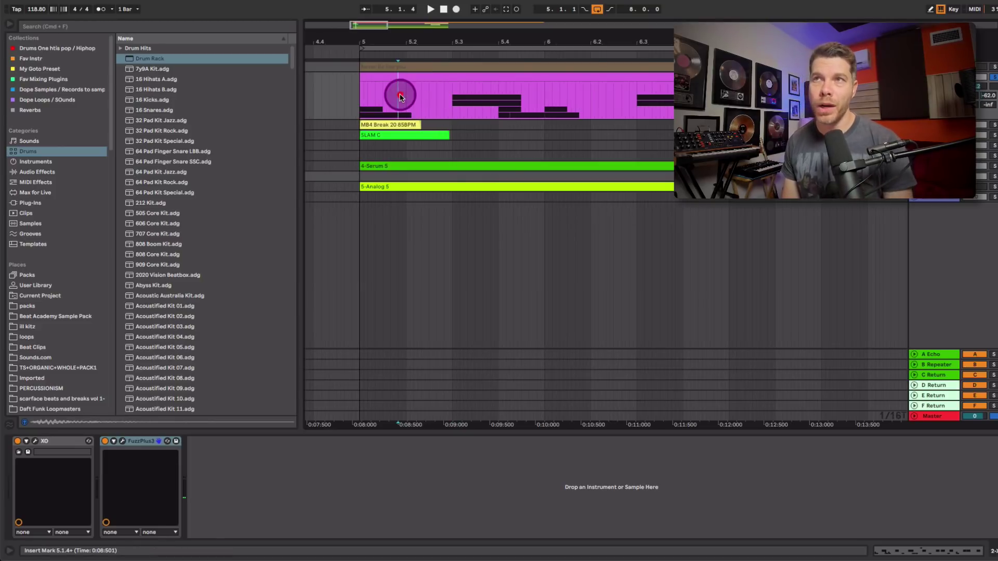
{"action": "left_click", "coordinate": [468, 98]}
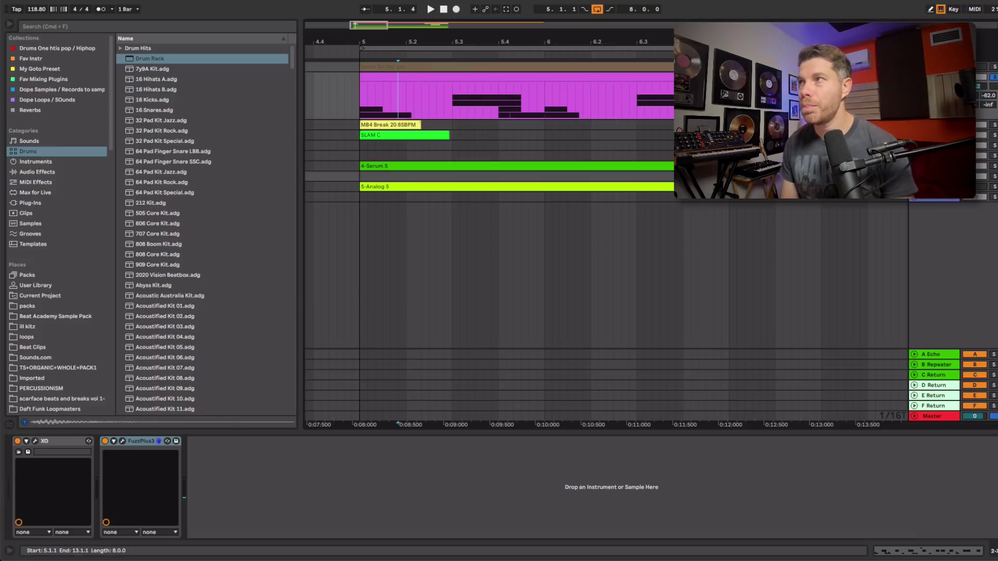
Step: Insert an audio track directly below the XO track, leaving it unfolded and colored aqua green
{"action": "key", "text": "Down"}
{"action": "key", "text": "super+t"}
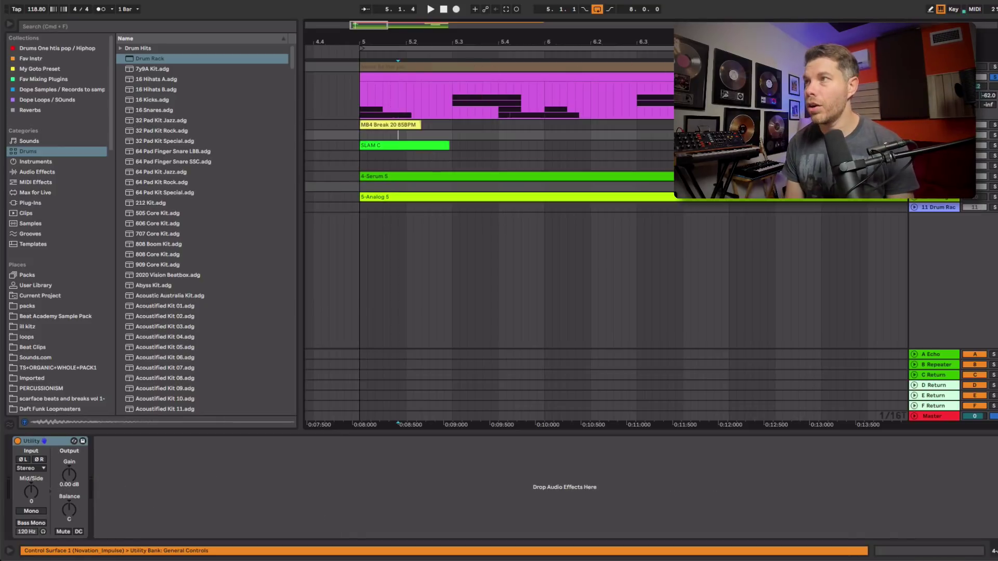
{"action": "left_click_drag", "start_coordinate": [938, 135], "coordinate": [938, 122]}
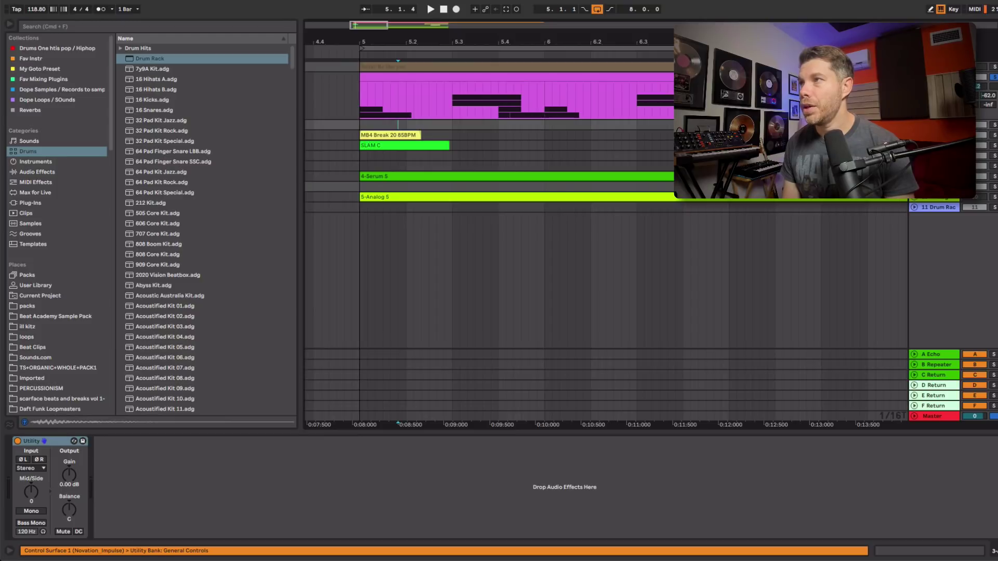
{"action": "left_click", "coordinate": [914, 125]}
{"action": "right_click", "coordinate": [939, 125]}
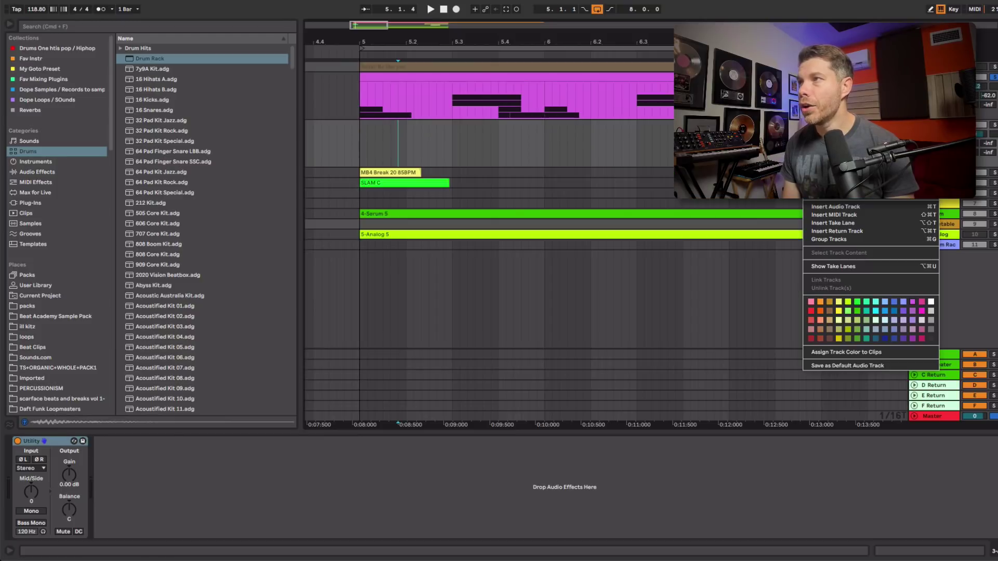
{"action": "left_click", "coordinate": [866, 301]}
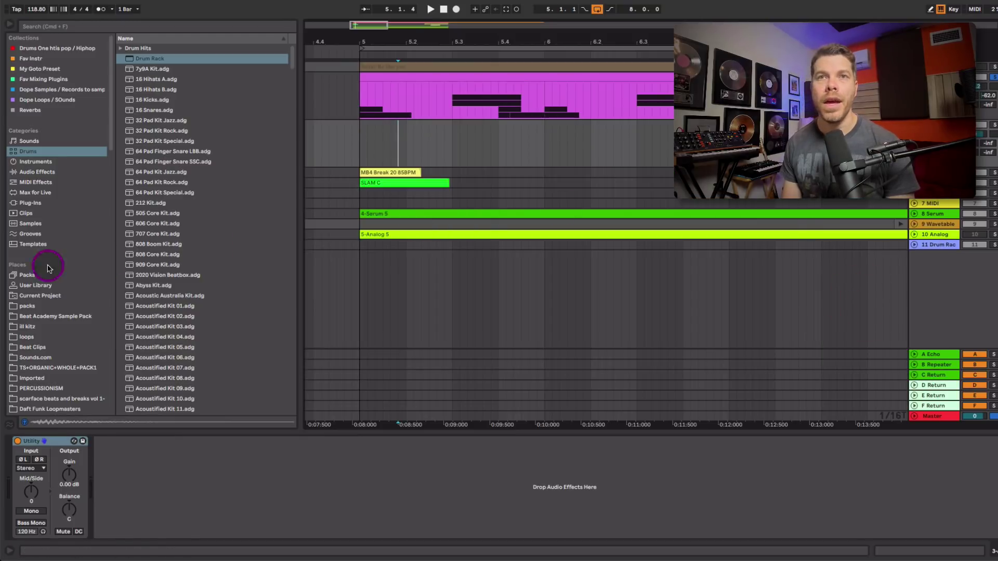
Step: Open the Murder Breaks 2 folder in the Sounds.com place and preview several breaks, ending on MB2 08 Break 72BPM.wav
{"action": "scroll", "coordinate": [81, 206], "scroll_direction": "down", "scroll_amount": 5}
{"action": "left_click", "coordinate": [82, 207]}
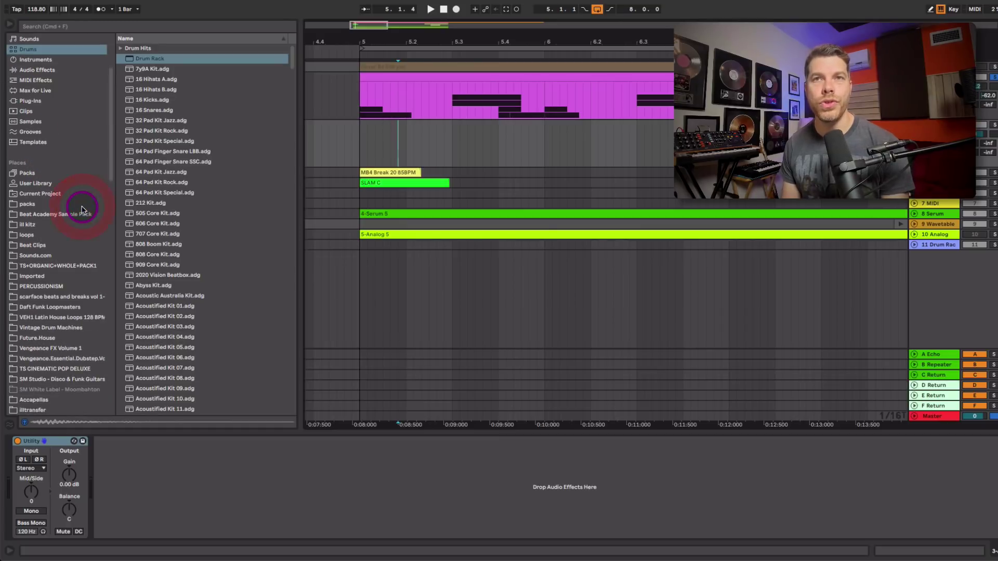
{"action": "left_click", "coordinate": [41, 257]}
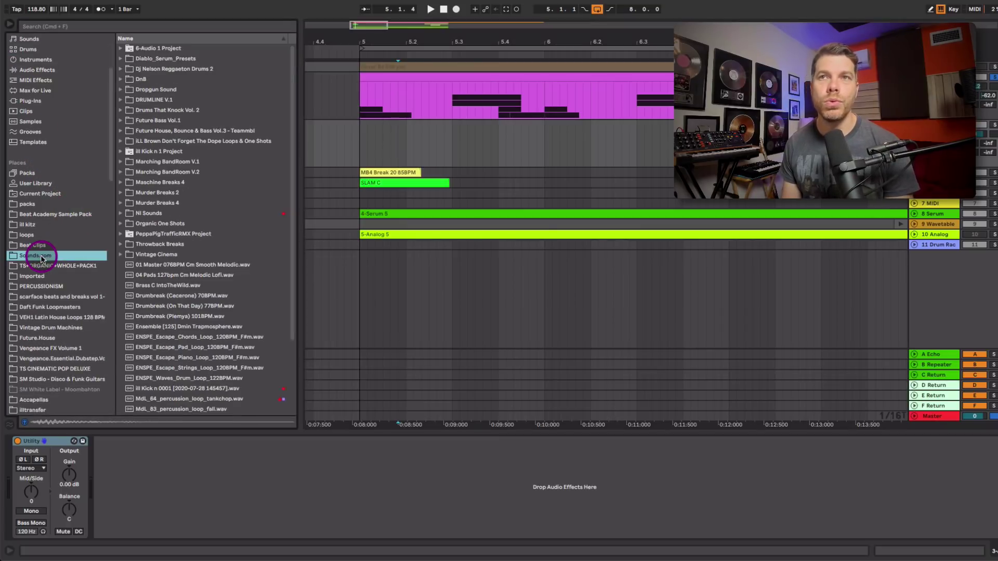
{"action": "left_click", "coordinate": [121, 192]}
{"action": "left_click", "coordinate": [147, 243]}
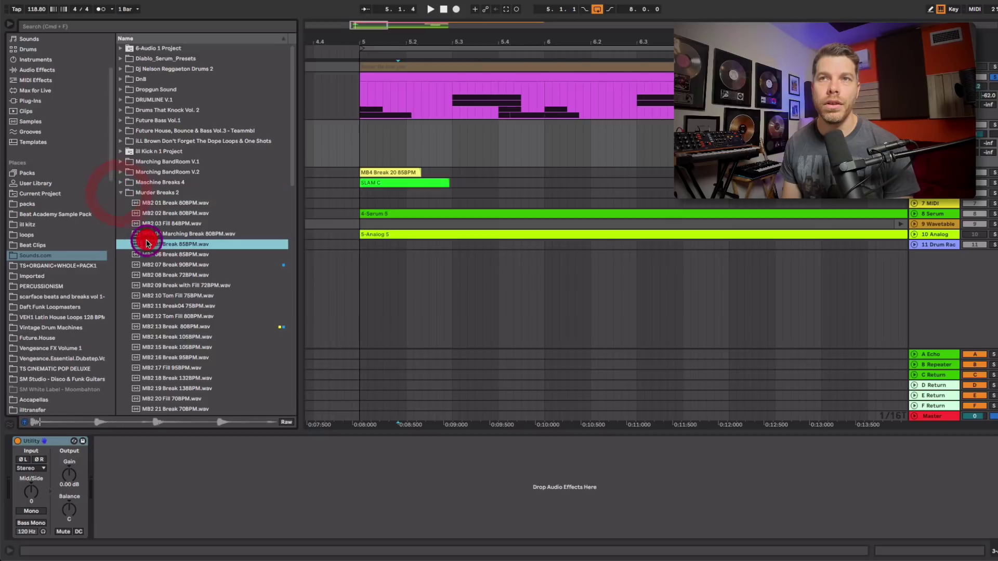
{"action": "left_click", "coordinate": [148, 264]}
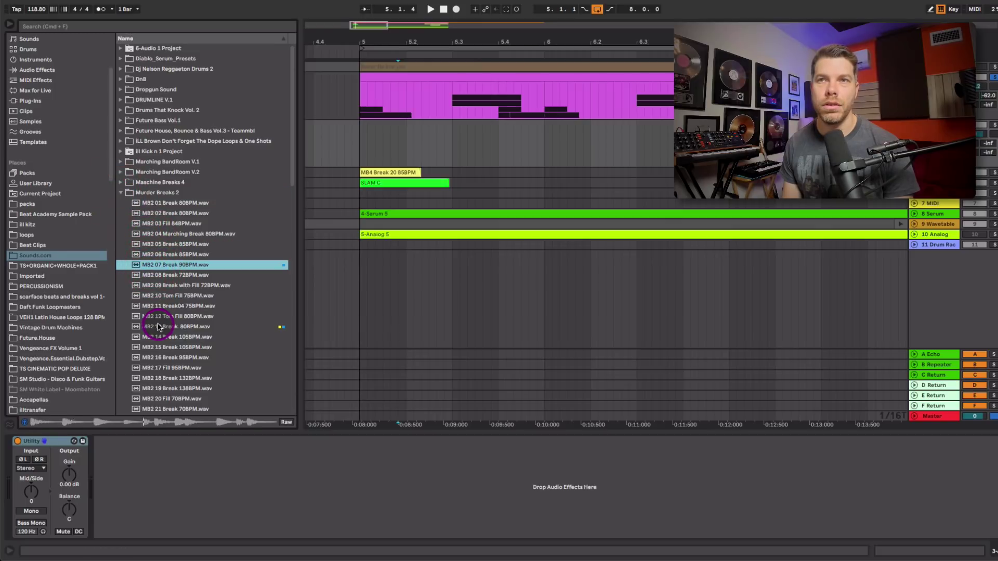
{"action": "left_click", "coordinate": [159, 316]}
{"action": "left_click", "coordinate": [160, 284]}
{"action": "left_click", "coordinate": [162, 275]}
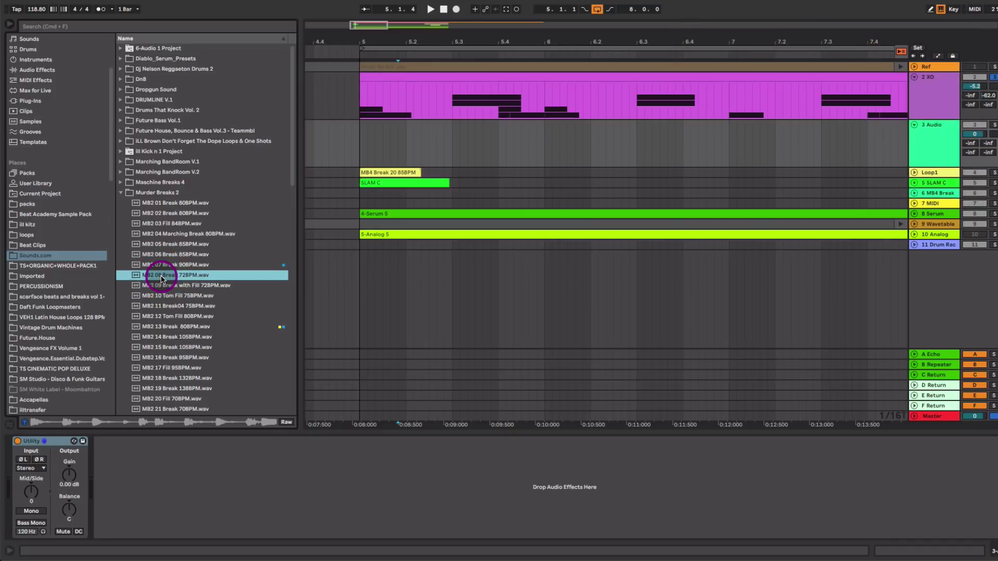
Step: Place MB2 08 Break 72BPM.wav at bar 5 on the new audio track and play it soloed
{"action": "left_click_drag", "start_coordinate": [161, 280], "coordinate": [363, 149]}
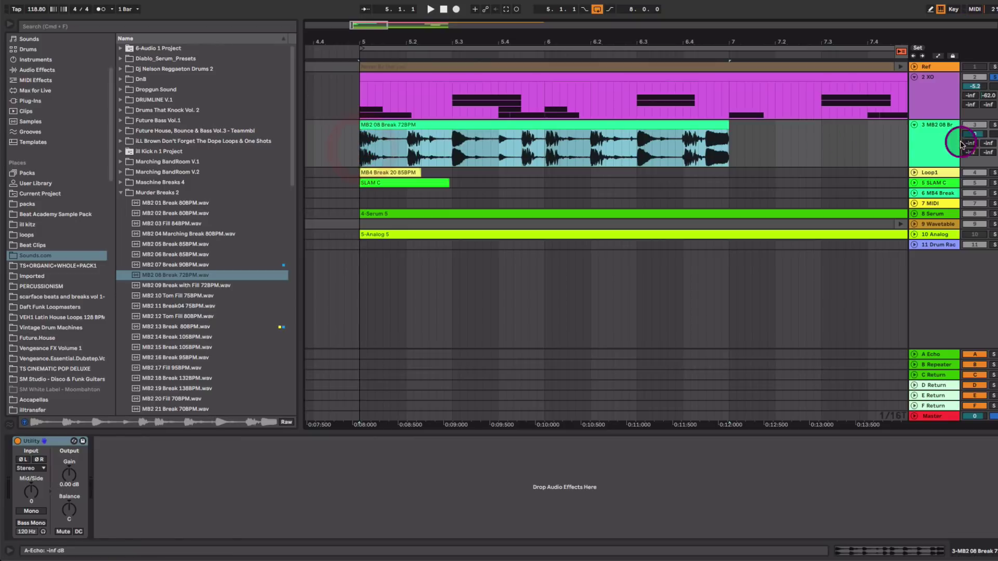
{"action": "left_click", "coordinate": [722, 148]}
{"action": "key", "text": "space"}
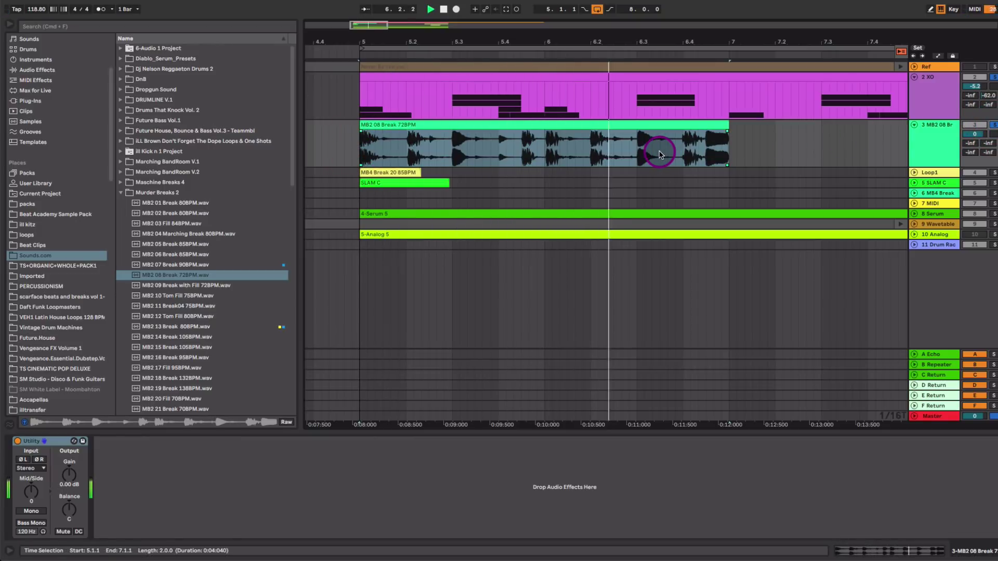
{"action": "key", "text": "space"}
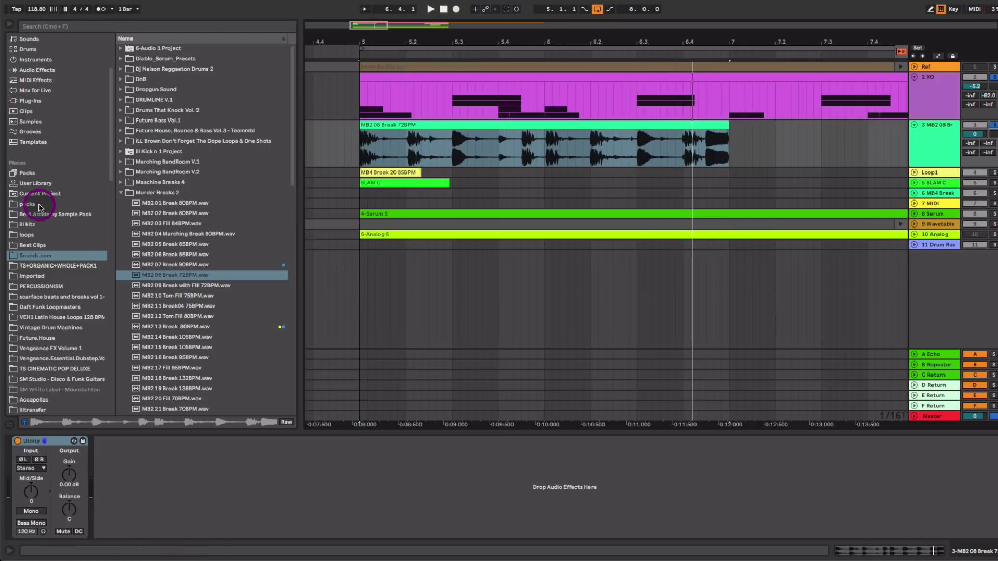
Step: Add the Gate audio effect to the MB2 08 Break 72BPM track and order it ahead of Utility
{"action": "left_click", "coordinate": [40, 70]}
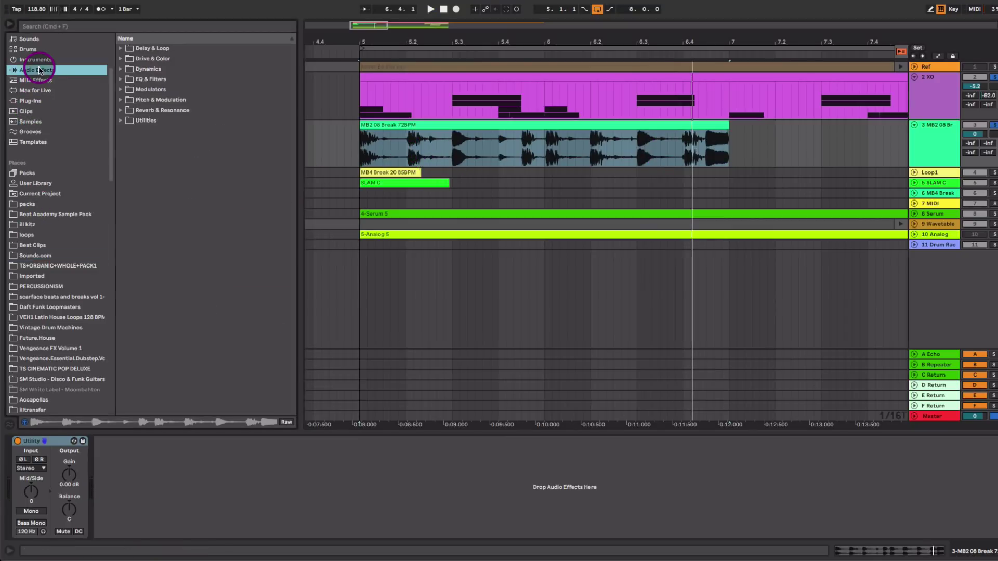
{"action": "left_click", "coordinate": [121, 69]}
{"action": "left_click_drag", "start_coordinate": [149, 90], "coordinate": [470, 153]}
{"action": "left_click_drag", "start_coordinate": [42, 441], "coordinate": [226, 446]}
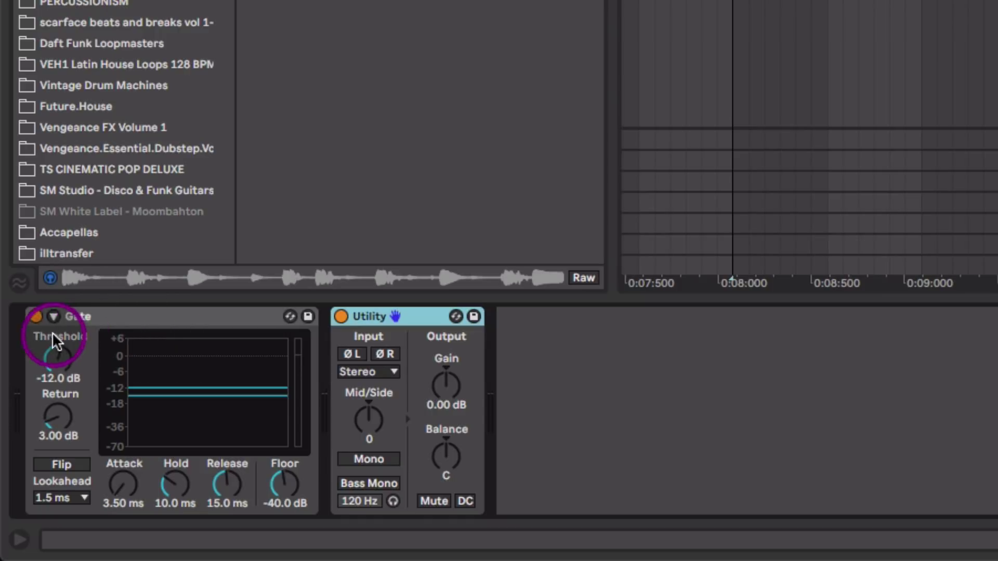
Step: Enable sidechaining in the Gate and set its audio source to 2-XO
{"action": "left_click", "coordinate": [52, 317]}
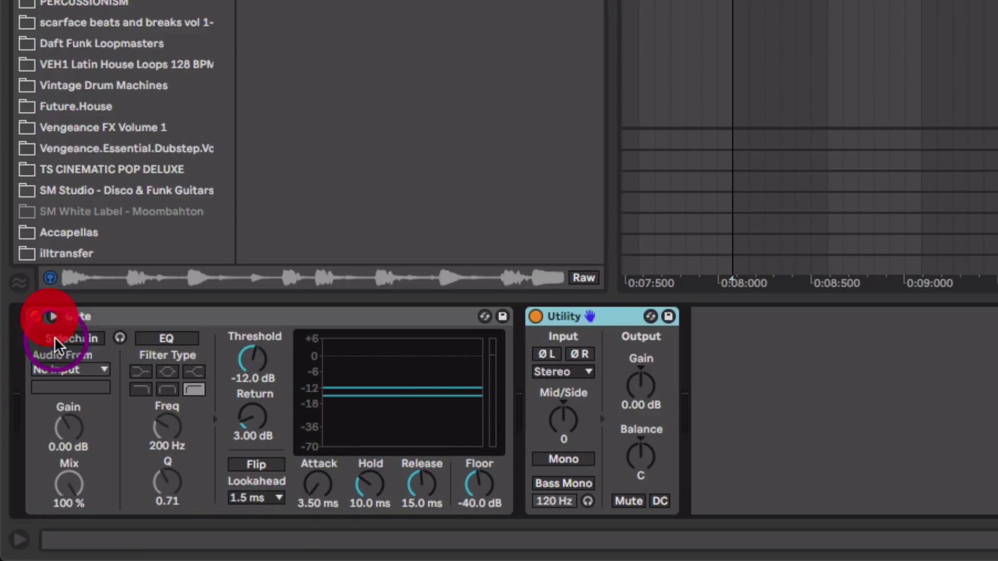
{"action": "left_click", "coordinate": [60, 336]}
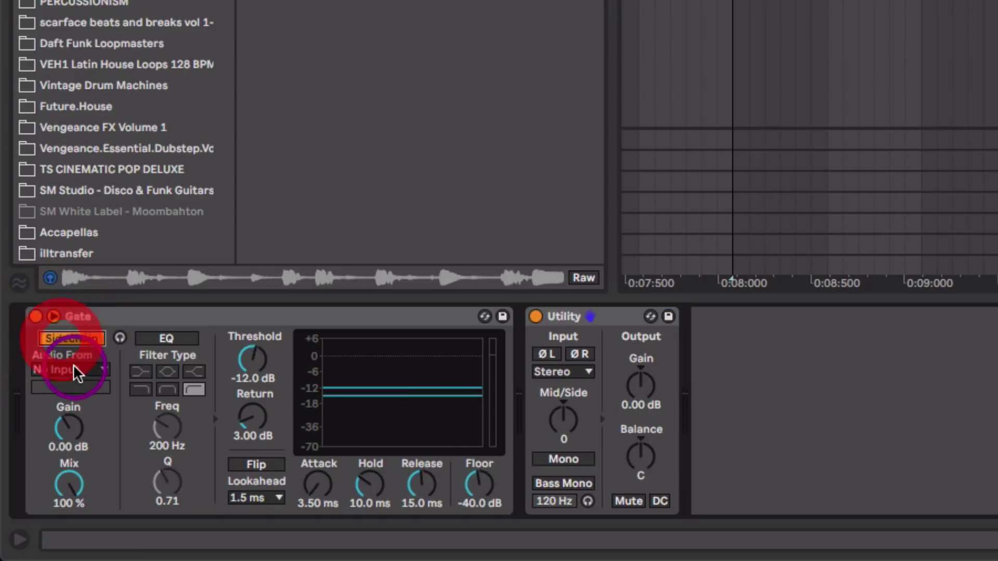
{"action": "left_click", "coordinate": [74, 366]}
{"action": "left_click", "coordinate": [84, 82]}
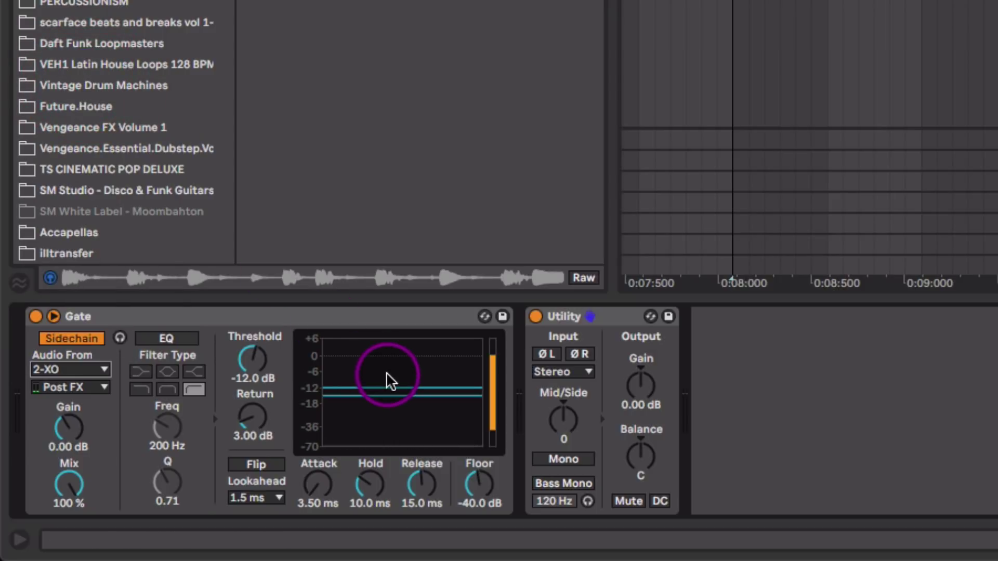
Step: Turn on the Gate's sidechain EQ as a low-pass filter with its frequency at 195 Hz
{"action": "left_click", "coordinate": [182, 340]}
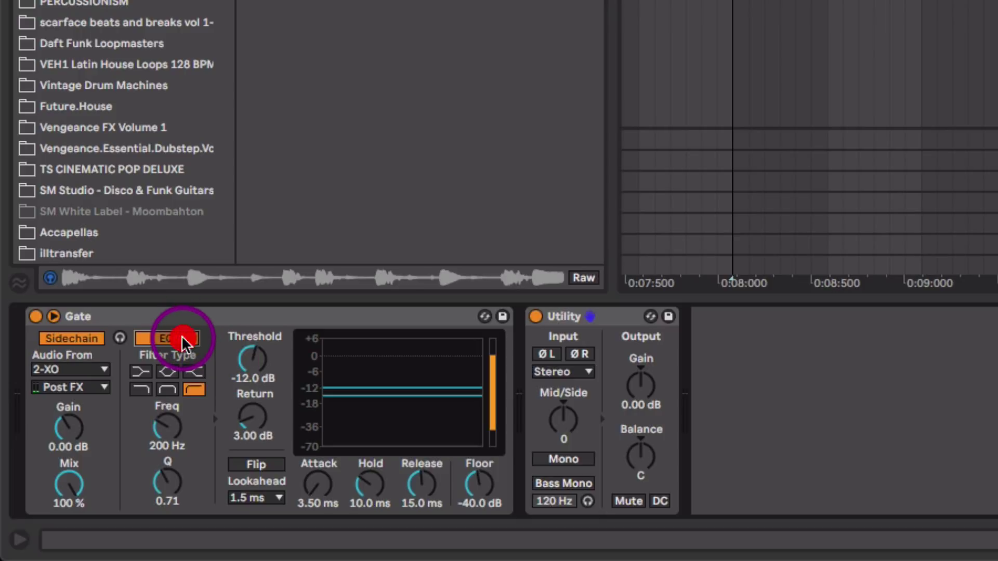
{"action": "left_click", "coordinate": [140, 389]}
{"action": "left_click_drag", "start_coordinate": [167, 426], "coordinate": [167, 434]}
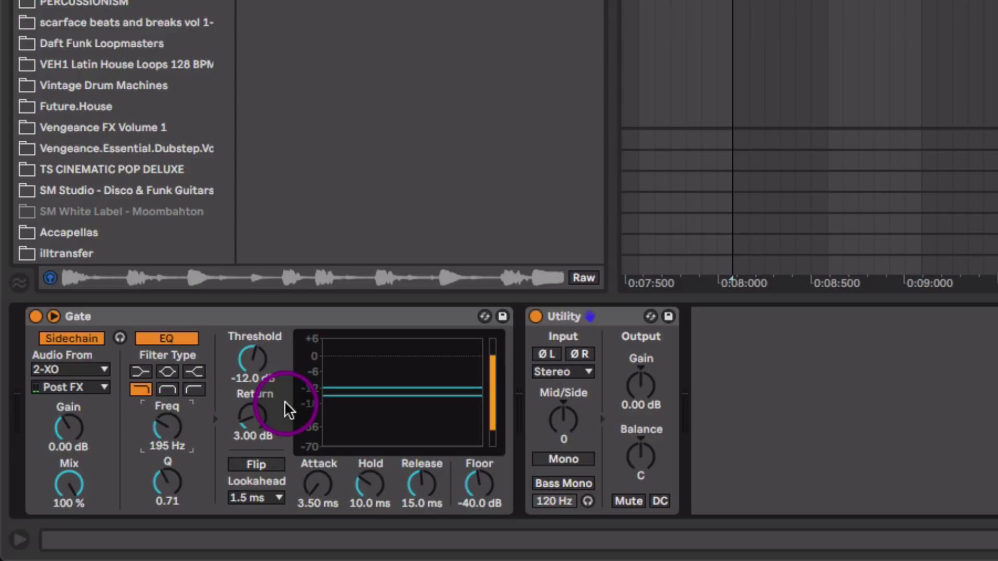
Step: While playing, set the Gate's threshold to -15.3 dB, floor to -inf, hold to 82.4 ms and release to 20.4 ms
{"action": "left_click_drag", "start_coordinate": [253, 364], "coordinate": [303, 392]}
{"action": "left_click_drag", "start_coordinate": [478, 484], "coordinate": [473, 478]}
{"action": "key", "text": "space"}
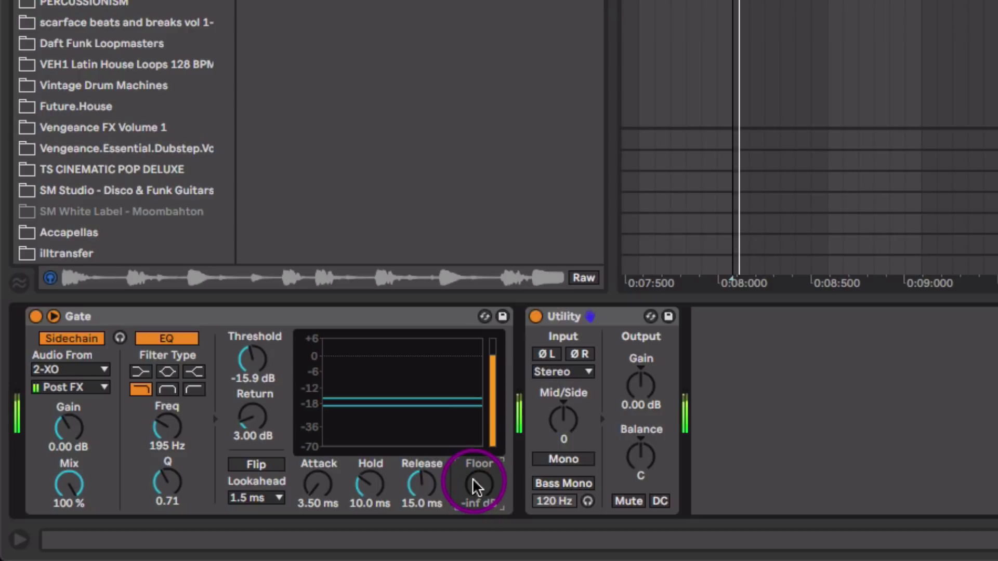
{"action": "left_click_drag", "start_coordinate": [253, 378], "coordinate": [244, 363]}
{"action": "left_click_drag", "start_coordinate": [370, 485], "coordinate": [370, 473]}
{"action": "mouse_move", "coordinate": [425, 487]}
{"action": "left_mouse_down"}
{"action": "mouse_move", "coordinate": [419, 481]}
{"action": "mouse_move", "coordinate": [436, 483]}
{"action": "mouse_move", "coordinate": [422, 499]}
{"action": "mouse_move", "coordinate": [422, 470]}
{"action": "mouse_move", "coordinate": [426, 485]}
{"action": "left_mouse_up"}
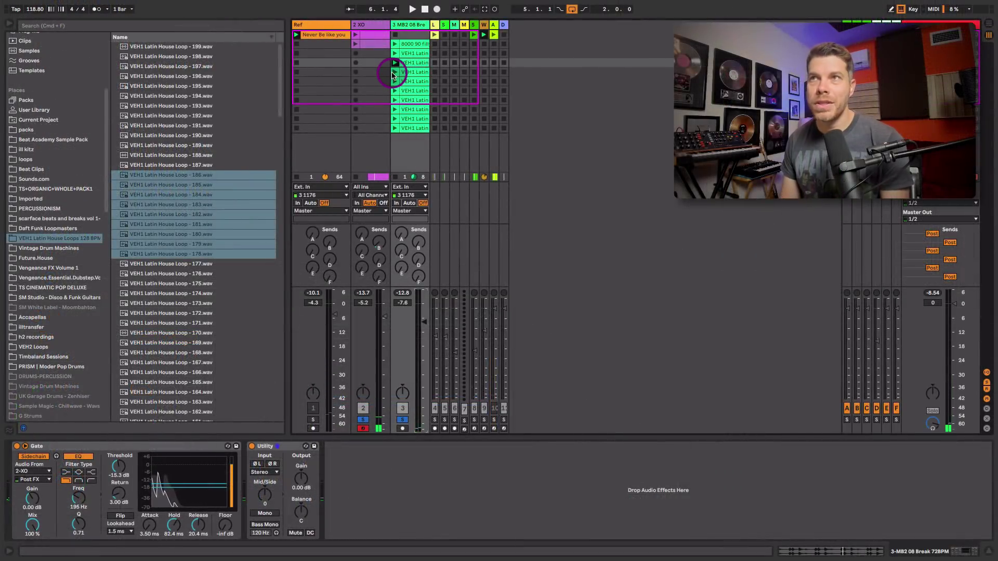
Step: Launch the VEH1 Latin House Loop - 184 clip on the break track and open its waveform for editing
{"action": "left_click", "coordinate": [395, 74]}
{"action": "left_click", "coordinate": [411, 74]}
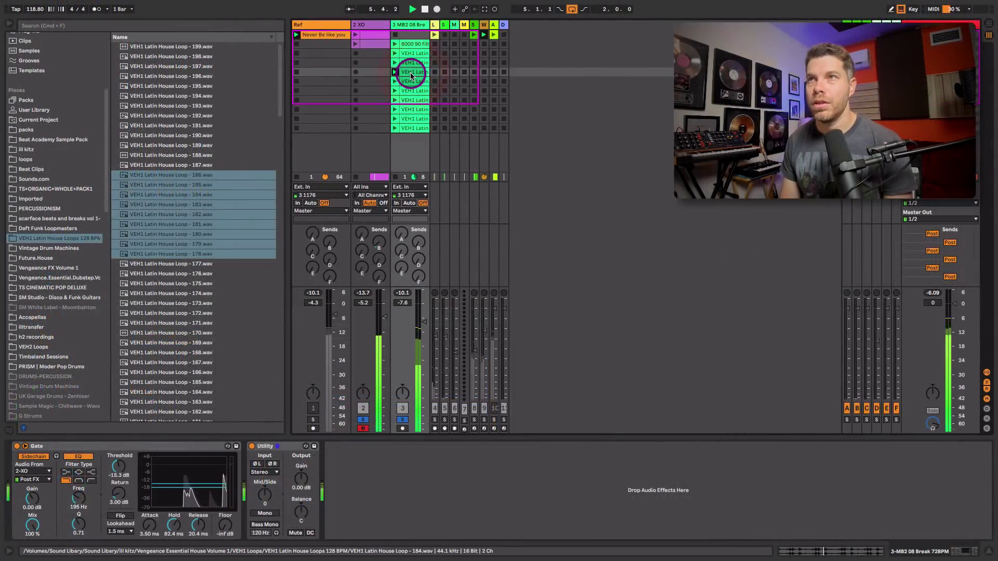
{"action": "double_click", "coordinate": [411, 74]}
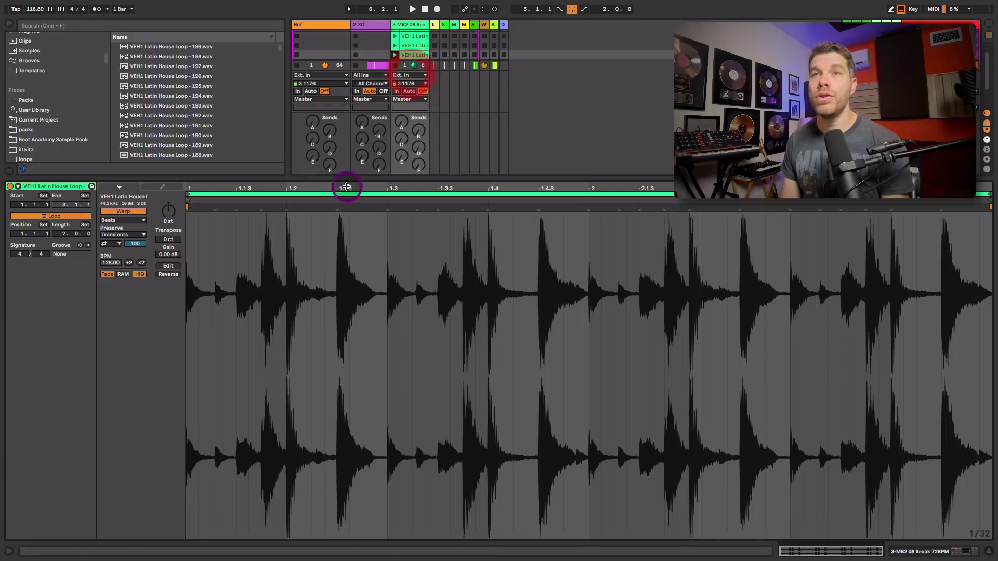
{"action": "left_click_drag", "start_coordinate": [199, 184], "coordinate": [199, 187]}
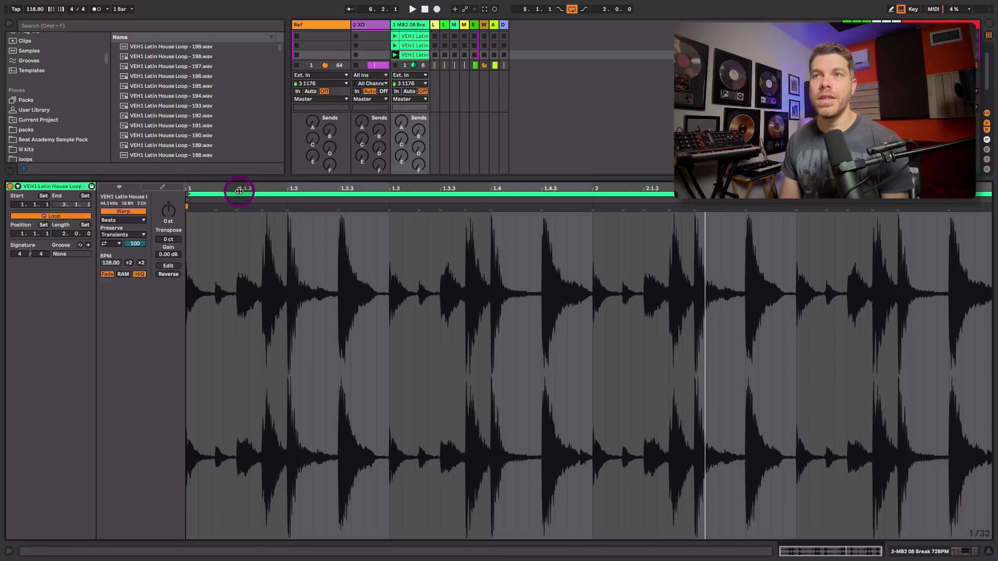
Step: Double the loop clip's original BPM to stretch it to four bars, and set its warp mode to Re-Pitch
{"action": "left_click", "coordinate": [141, 266]}
{"action": "left_click", "coordinate": [133, 223]}
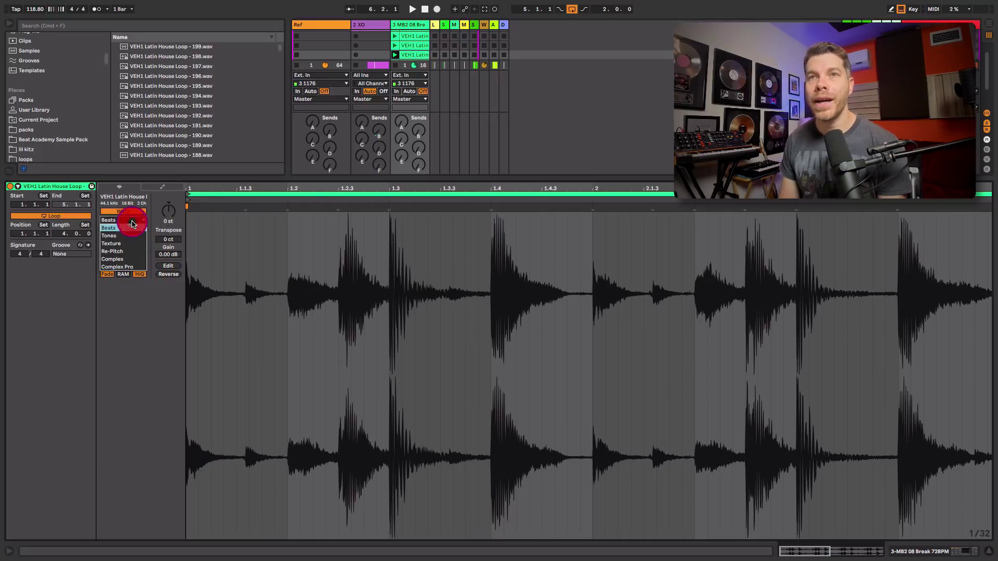
{"action": "left_click", "coordinate": [134, 251]}
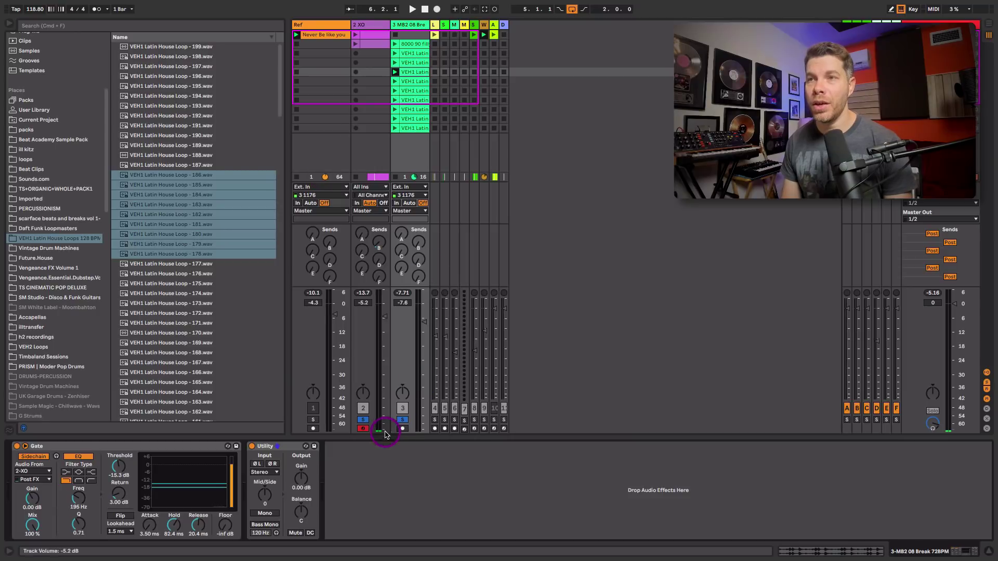
Step: Play the loop without XO and with its Gate bypassed, setting the track volume to -9.0 dB
{"action": "left_click", "coordinate": [362, 420]}
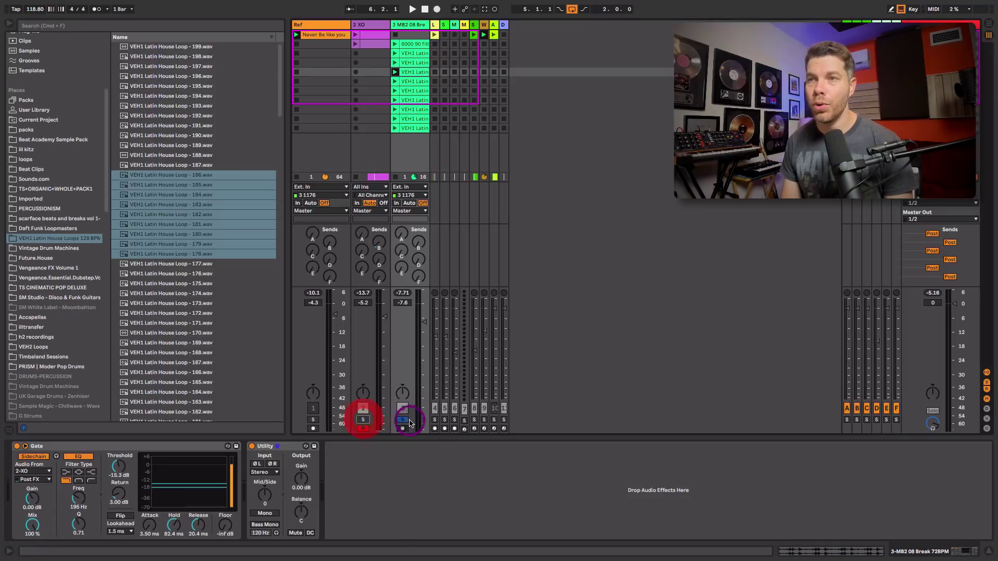
{"action": "left_click", "coordinate": [17, 447]}
{"action": "key", "text": "space"}
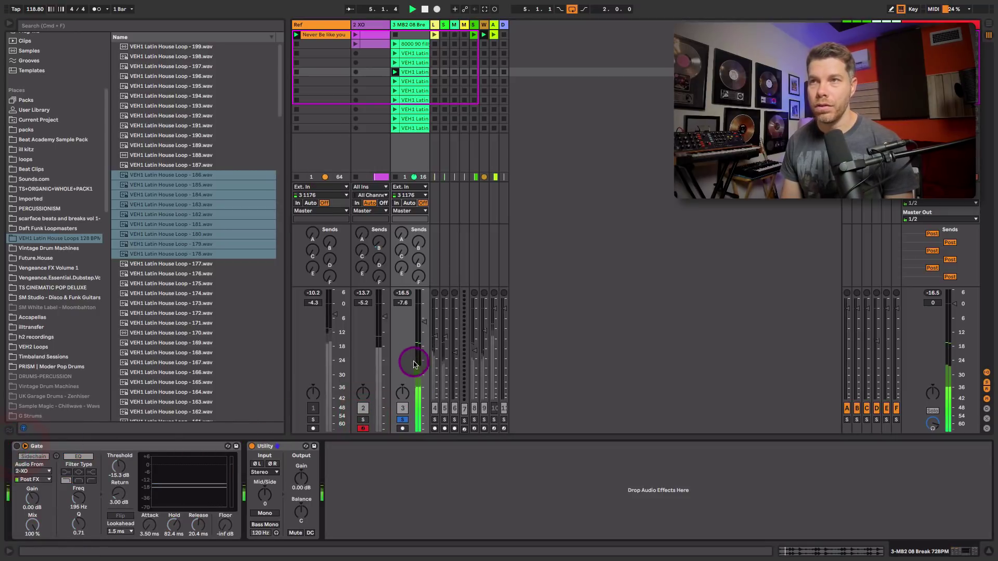
{"action": "left_click_drag", "start_coordinate": [425, 322], "coordinate": [424, 319]}
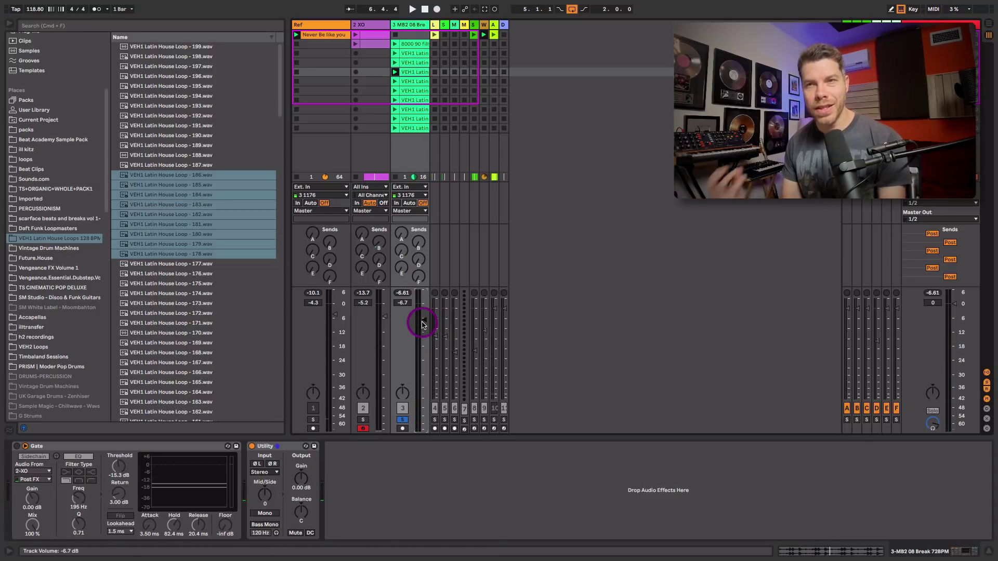
{"action": "left_click_drag", "start_coordinate": [422, 322], "coordinate": [422, 327]}
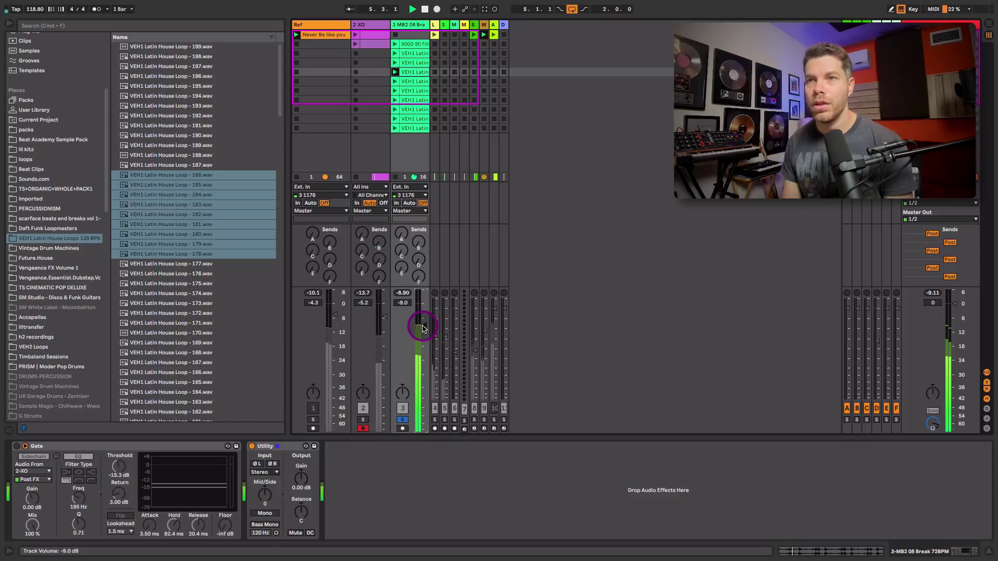
Step: Reactivate the Gate and solo the XO and loop tracks together, with the loop track's volume at -13.1 dB
{"action": "left_click", "coordinate": [17, 446]}
{"action": "left_click", "coordinate": [363, 409]}
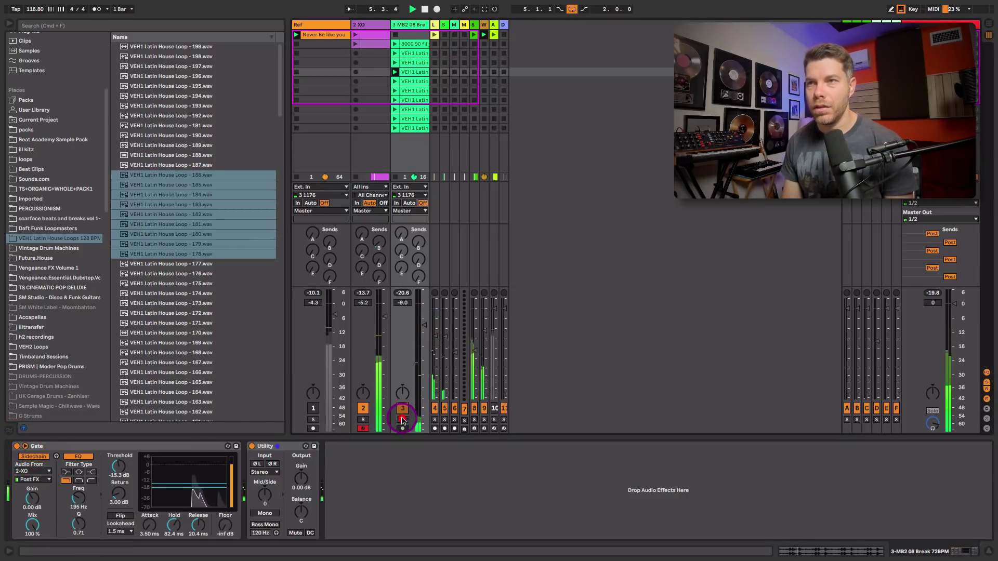
{"action": "left_click", "coordinate": [403, 409]}
{"action": "left_click", "coordinate": [402, 420]}
{"action": "left_click", "coordinate": [363, 419]}
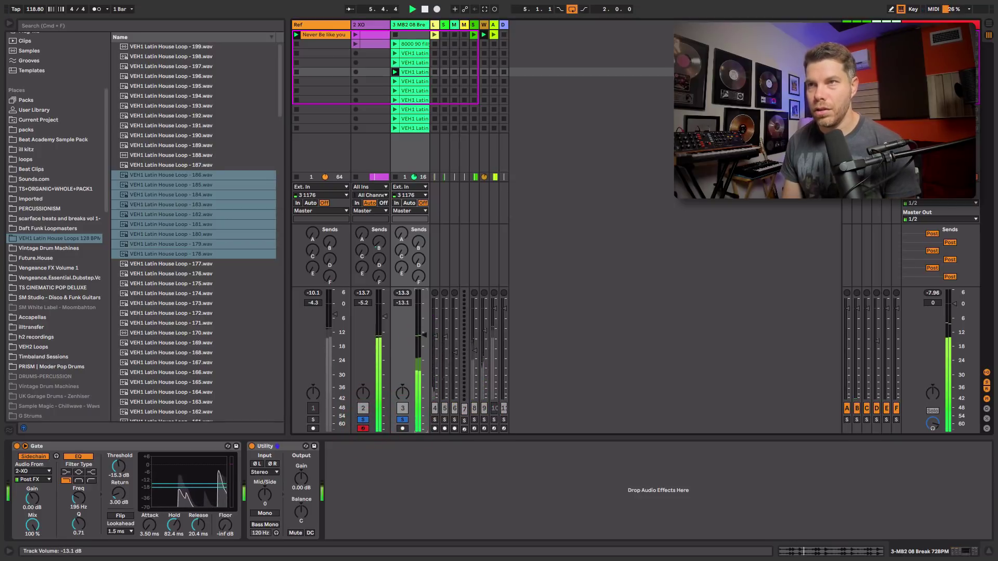
Step: Set the Gate's hold to 295 ms and release to 75.5 ms, and the loop track's volume to -16.2 dB
{"action": "left_click_drag", "start_coordinate": [186, 537], "coordinate": [186, 529]}
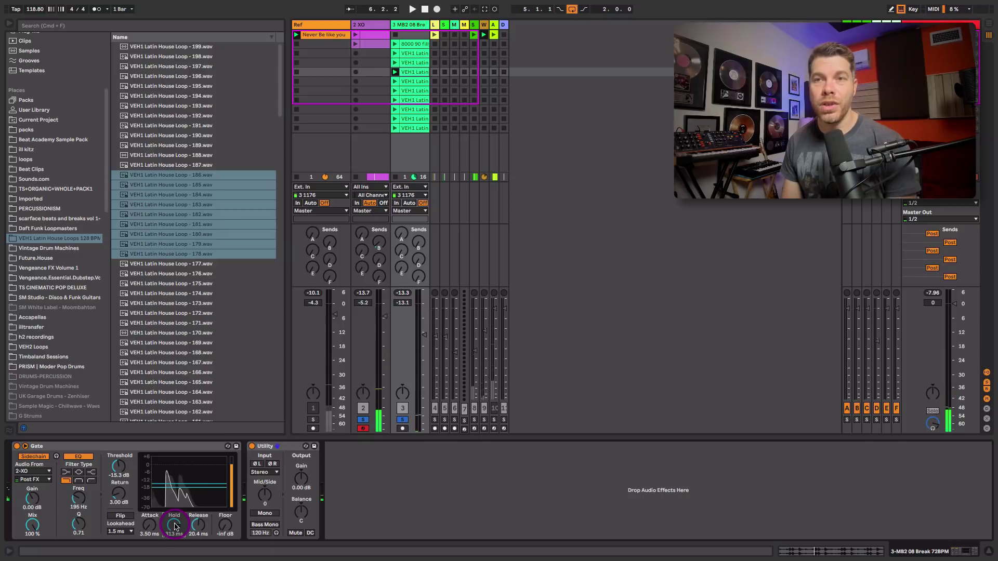
{"action": "key", "text": "space"}
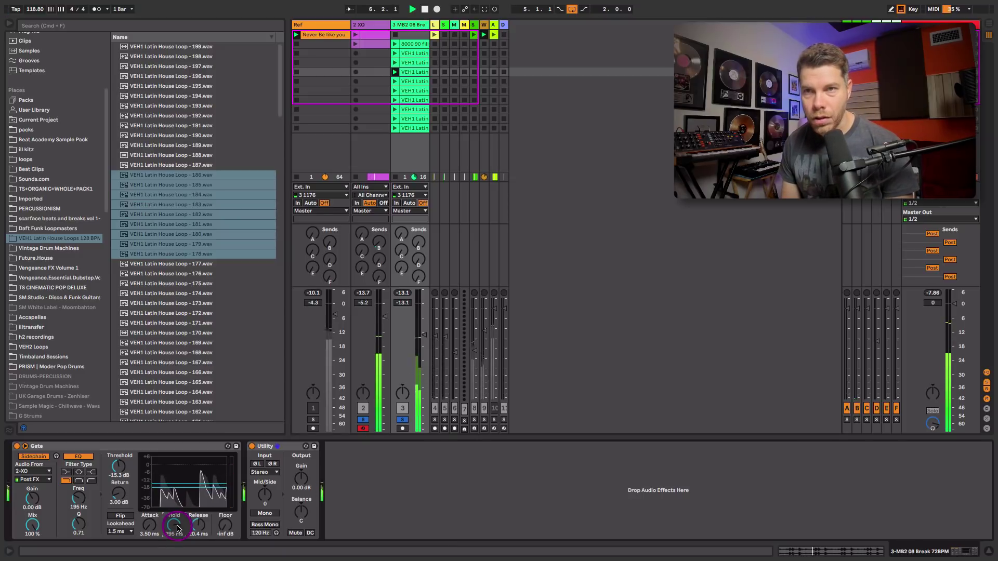
{"action": "left_click_drag", "start_coordinate": [424, 335], "coordinate": [424, 344]}
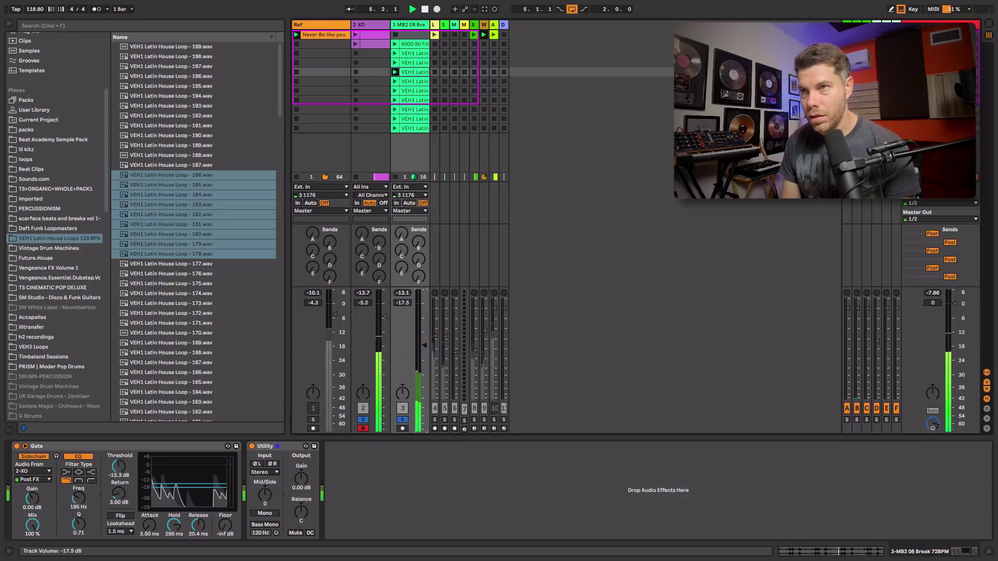
{"action": "left_click_drag", "start_coordinate": [199, 536], "coordinate": [202, 522]}
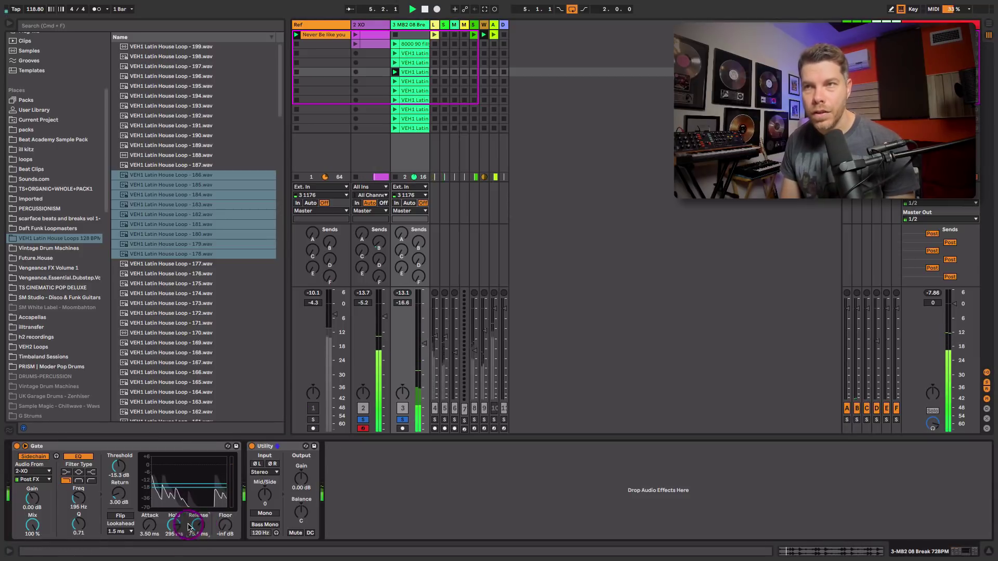
{"action": "left_click_drag", "start_coordinate": [423, 345], "coordinate": [422, 344]}
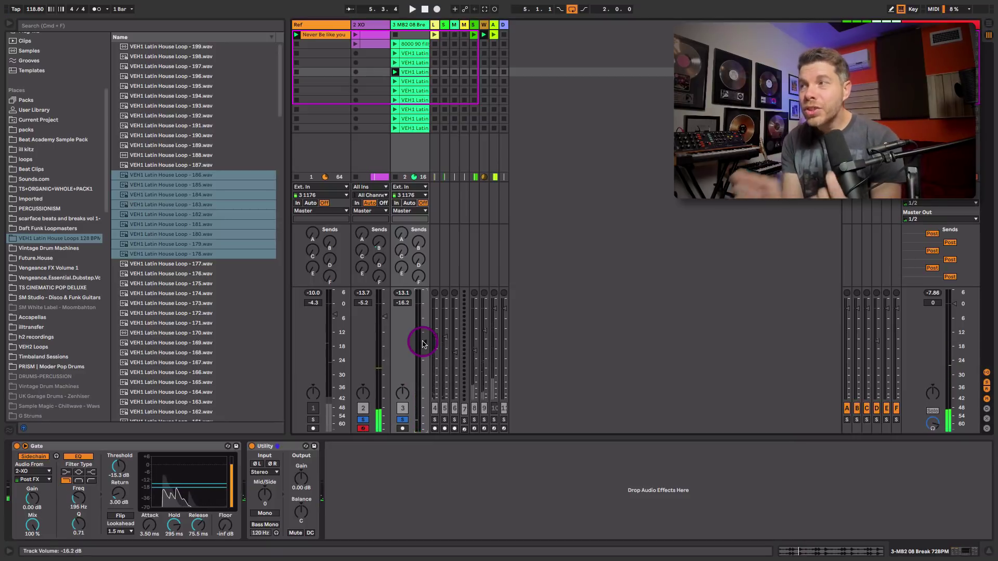
Step: Set the Gate's floor to -35.7 dB and the loop track's volume to -10.0 dB during playback
{"action": "left_click", "coordinate": [218, 526]}
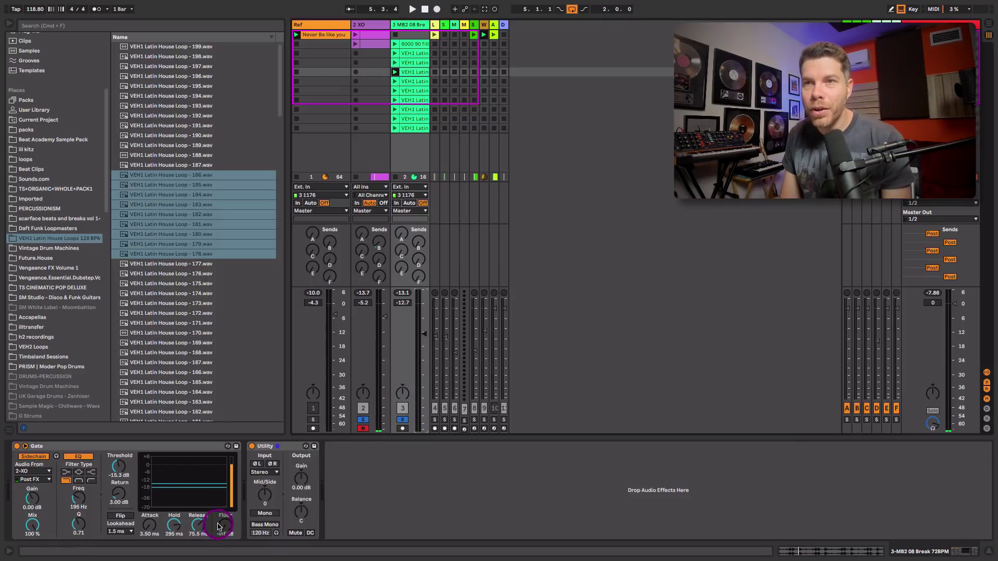
{"action": "left_click_drag", "start_coordinate": [226, 527], "coordinate": [228, 526]}
{"action": "key", "text": "space"}
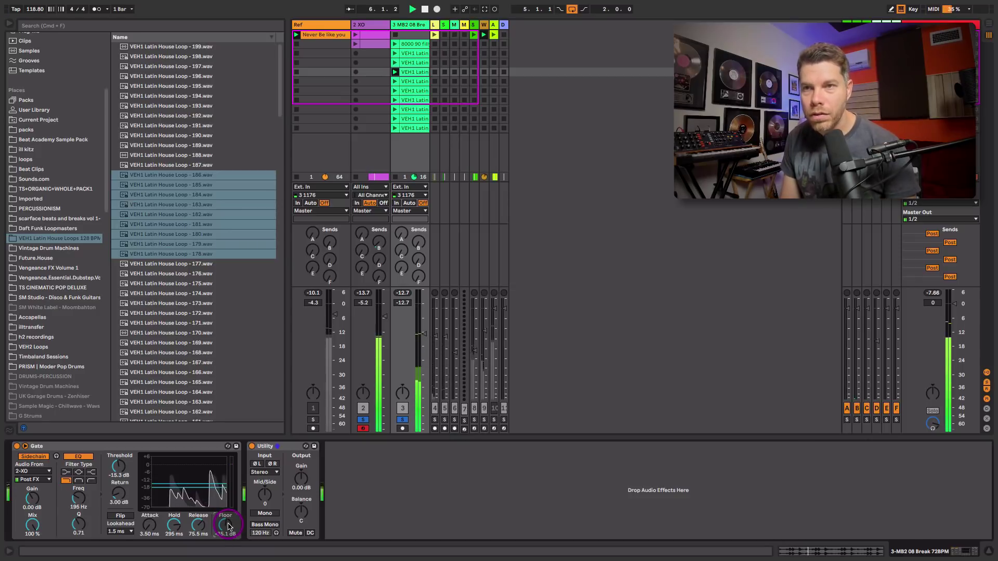
{"action": "left_click_drag", "start_coordinate": [422, 339], "coordinate": [422, 330]}
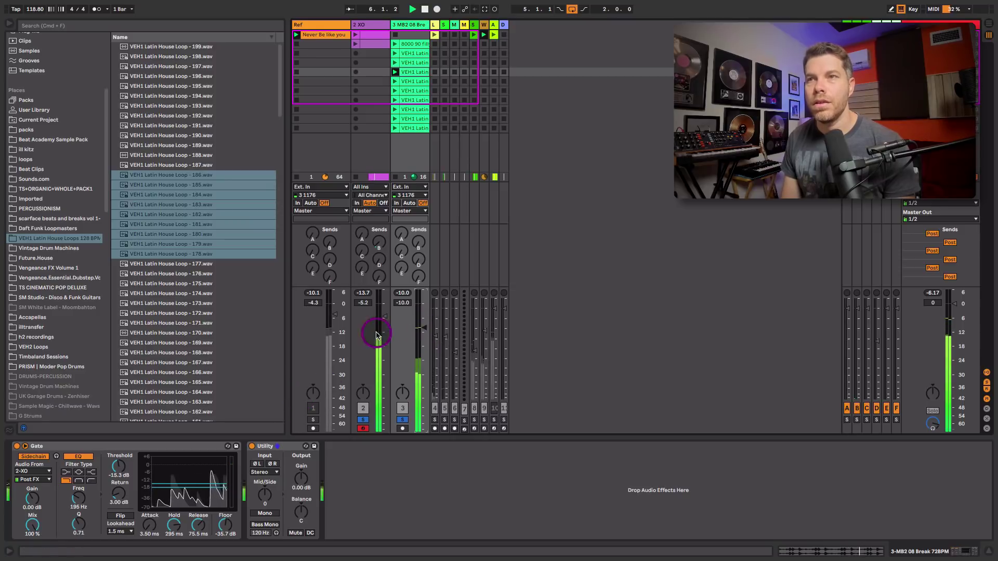
Step: Insert a Compressor from the Dynamics audio effects between the loop track's Gate and Utility
{"action": "scroll", "coordinate": [49, 151], "scroll_direction": "up", "scroll_amount": 5}
{"action": "left_click", "coordinate": [46, 142]}
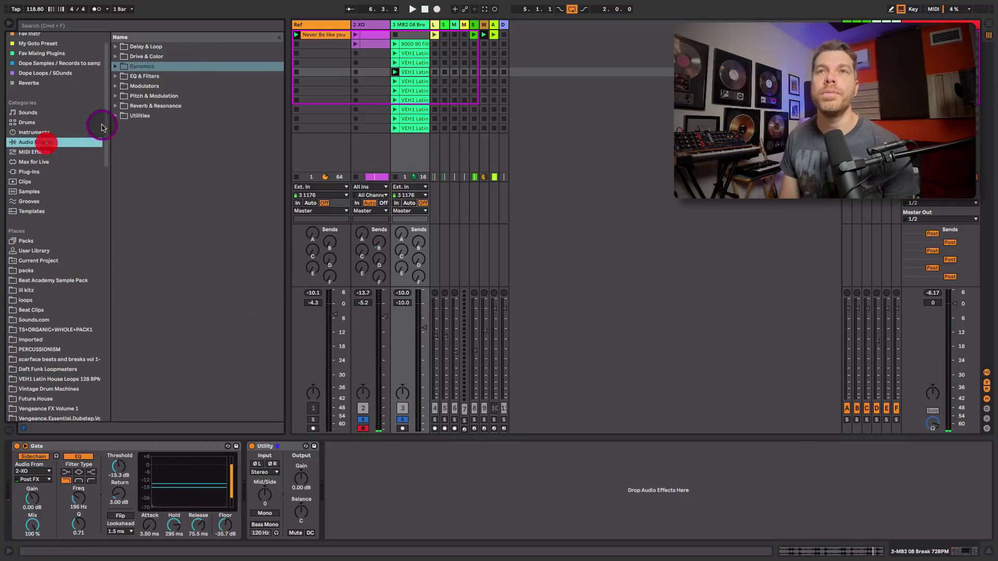
{"action": "left_click", "coordinate": [117, 67]}
{"action": "left_click_drag", "start_coordinate": [130, 77], "coordinate": [258, 468]}
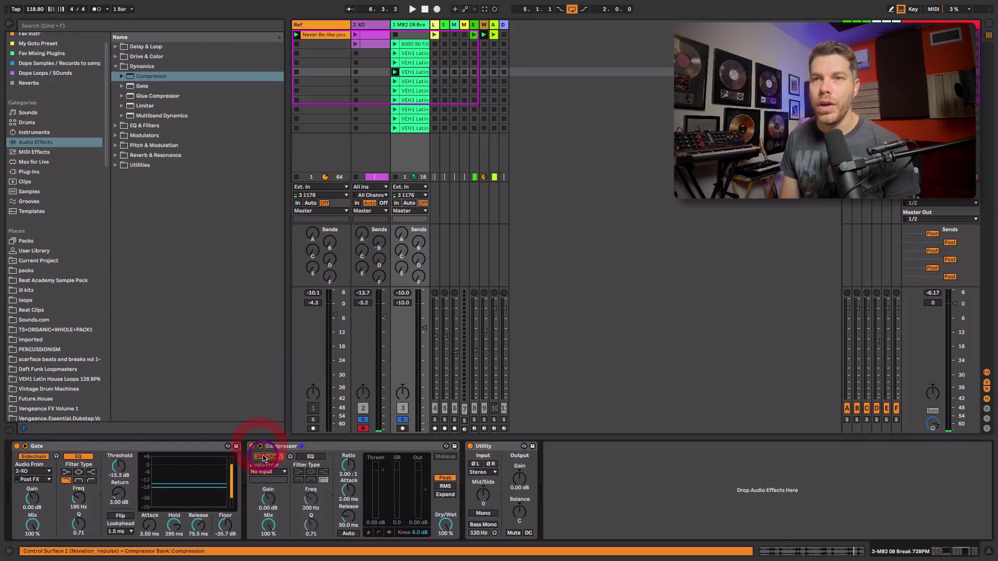
Step: Sidechain the Compressor from 2-XO and enable its sidechain EQ as a low-pass filter at 138 Hz
{"action": "left_click", "coordinate": [268, 471]}
{"action": "left_click", "coordinate": [264, 338]}
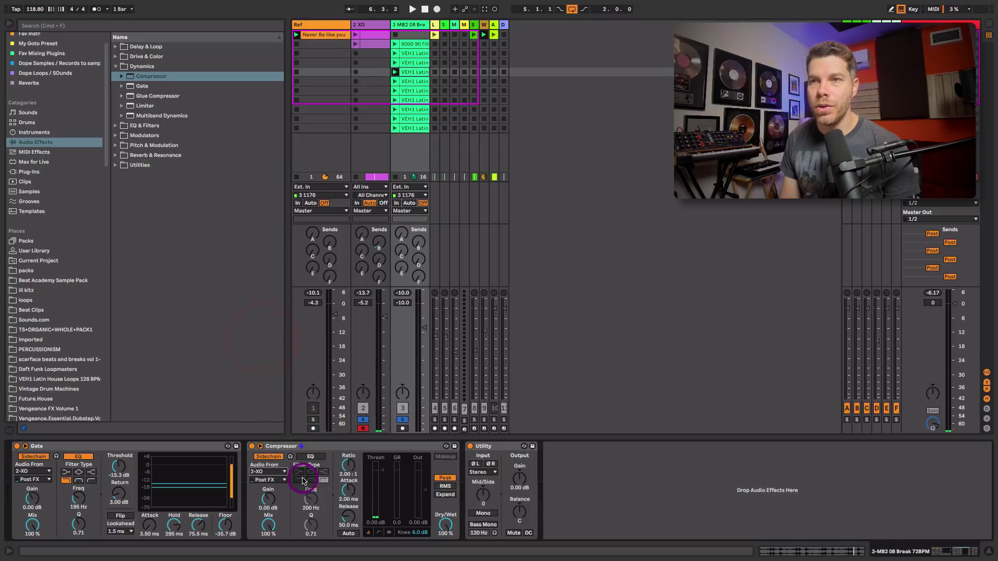
{"action": "left_click", "coordinate": [310, 456]}
{"action": "left_click", "coordinate": [300, 480]}
{"action": "left_click", "coordinate": [310, 498]}
{"action": "left_click_drag", "start_coordinate": [309, 498], "coordinate": [309, 501]}
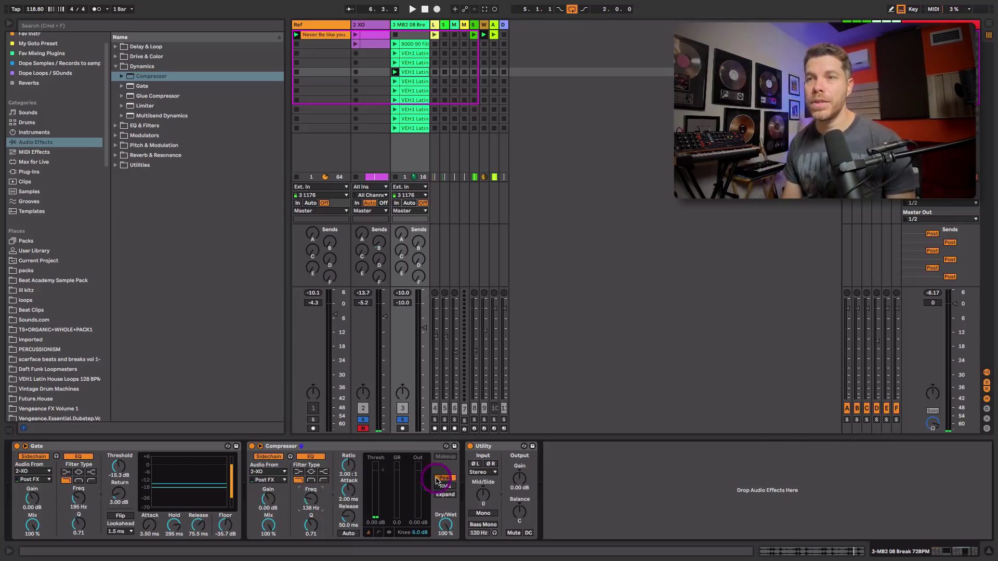
Step: While playing, set the Compressor's threshold to -26.3 dB and the loop track's volume to -12.0 dB
{"action": "key", "text": "space"}
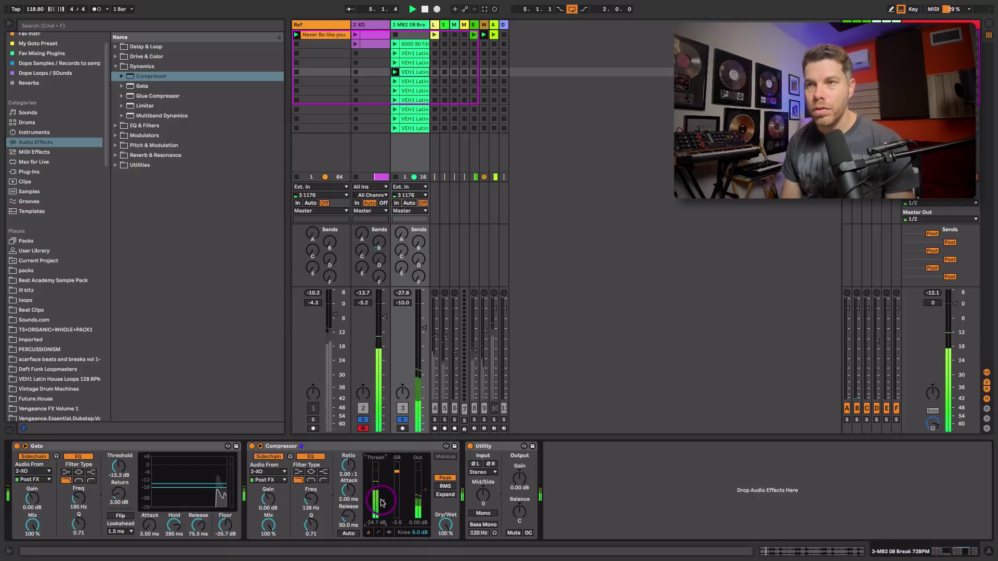
{"action": "left_click_drag", "start_coordinate": [381, 501], "coordinate": [382, 503]}
{"action": "left_click_drag", "start_coordinate": [425, 332], "coordinate": [426, 336]}
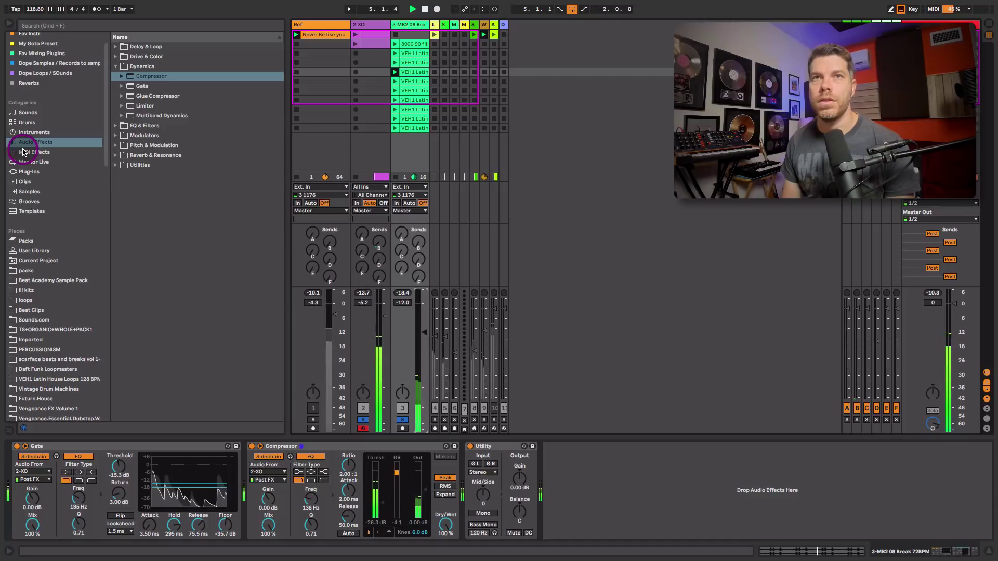
Step: Collapse the Dynamics audio effects folder in the browser and expand the Drive & Color effects
{"action": "left_click", "coordinate": [116, 66]}
{"action": "left_click", "coordinate": [114, 56]}
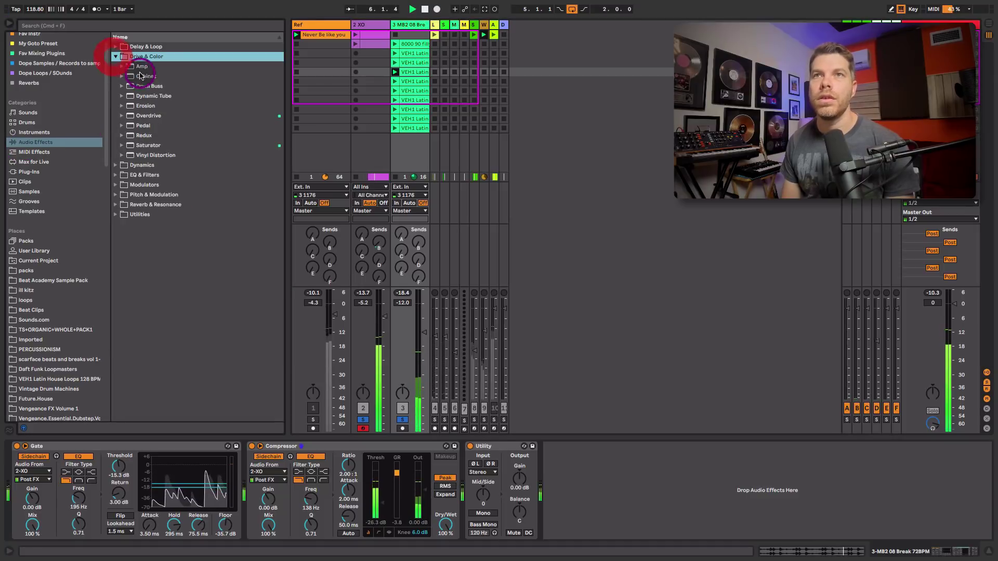
{"action": "left_click", "coordinate": [270, 67]}
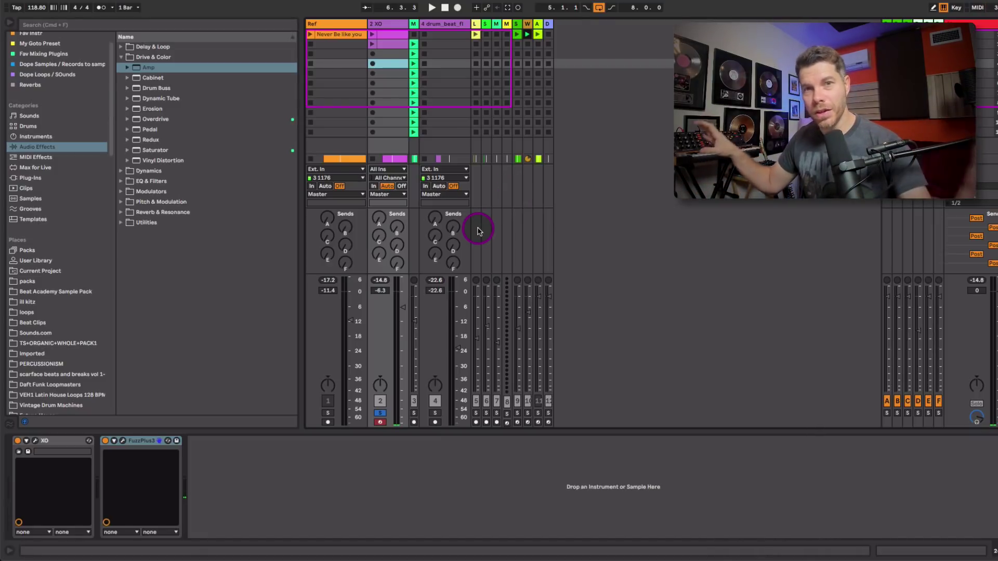
Step: Raise the XO track's send B to about -8.6 dB and open the Repeater delay on return B
{"action": "mouse_move", "coordinate": [400, 228]}
{"action": "left_mouse_down"}
{"action": "mouse_move", "coordinate": [401, 197]}
{"action": "mouse_move", "coordinate": [398, 212]}
{"action": "left_mouse_up"}
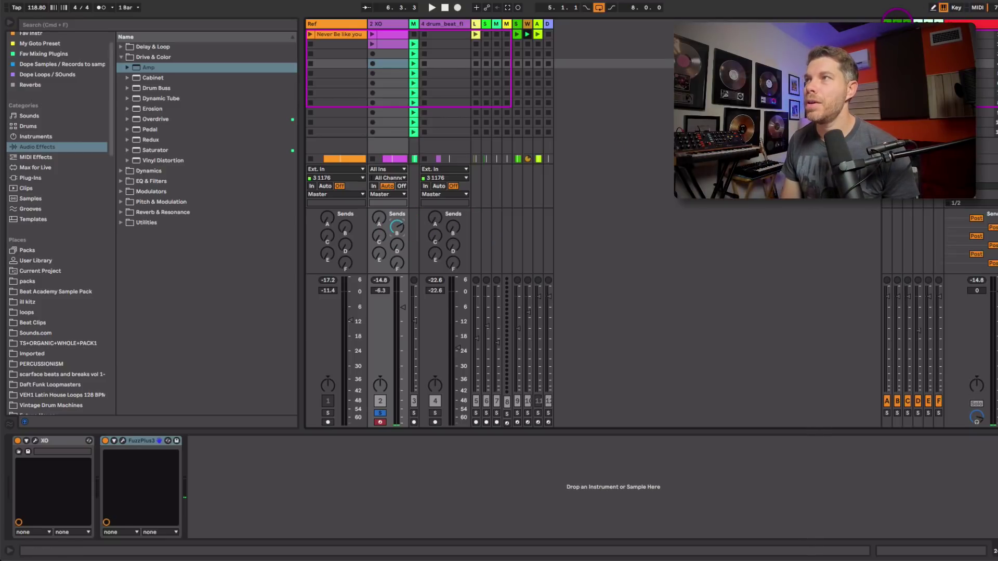
{"action": "left_click", "coordinate": [897, 24]}
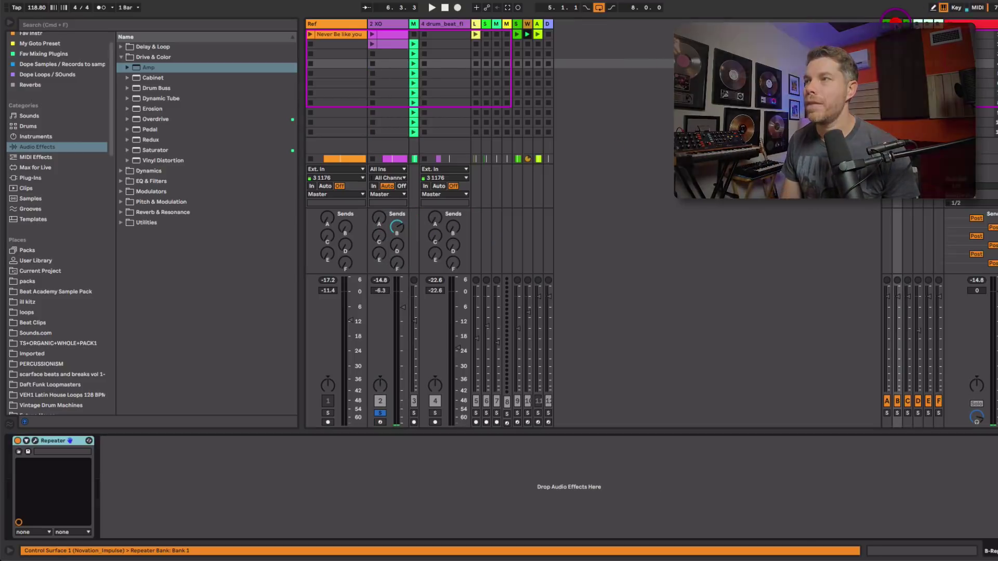
{"action": "left_click", "coordinate": [35, 443]}
{"action": "left_click_drag", "start_coordinate": [625, 267], "coordinate": [659, 171]}
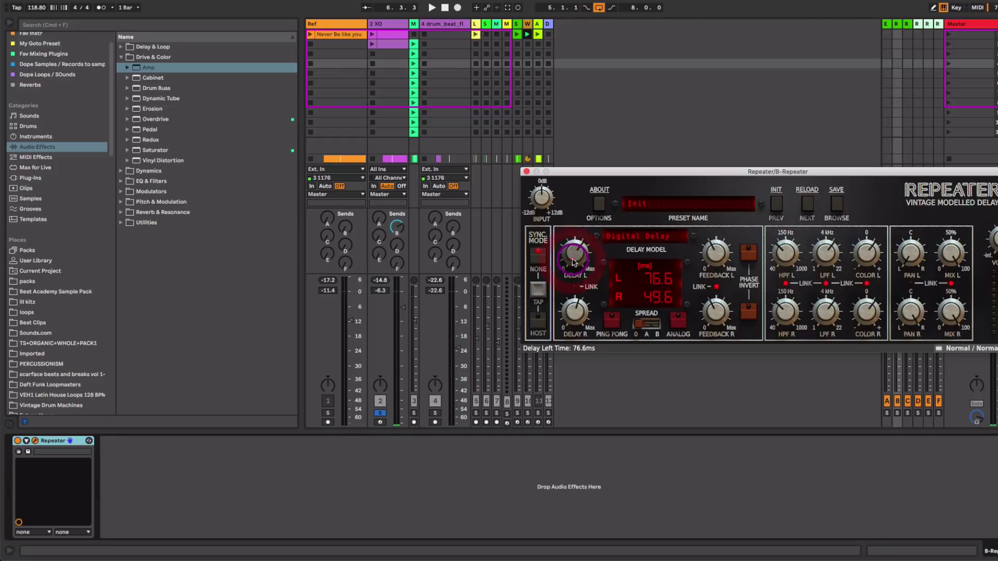
{"action": "left_click_drag", "start_coordinate": [393, 229], "coordinate": [393, 220]}
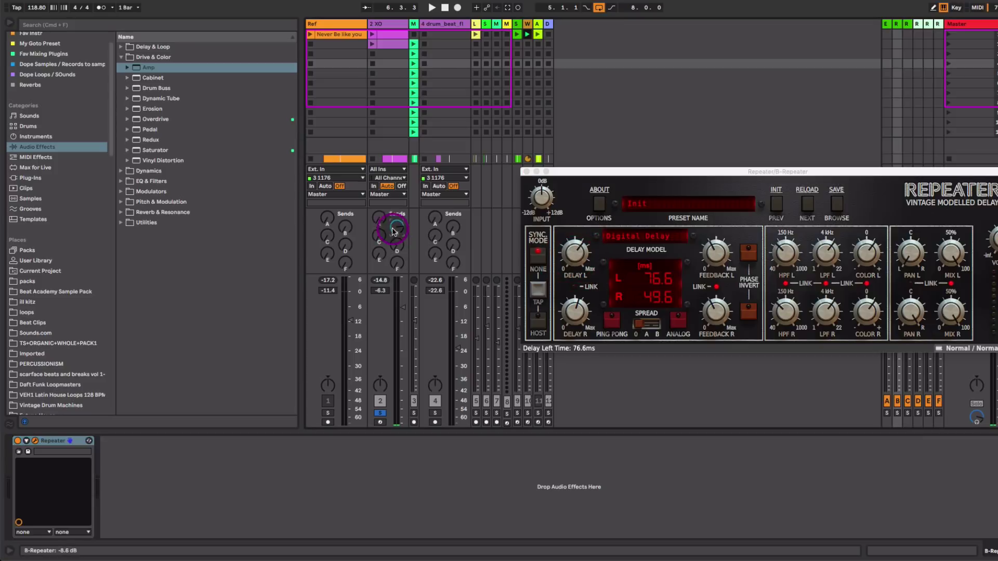
Step: Try Repeater's delay times linked at 112.0 ms, and unlinked at 69.4 ms left and about 102.5 ms right
{"action": "left_click", "coordinate": [575, 287]}
{"action": "mouse_move", "coordinate": [575, 252]}
{"action": "left_mouse_down"}
{"action": "mouse_move", "coordinate": [574, 368]}
{"action": "mouse_move", "coordinate": [583, 245]}
{"action": "mouse_move", "coordinate": [581, 254]}
{"action": "left_mouse_up"}
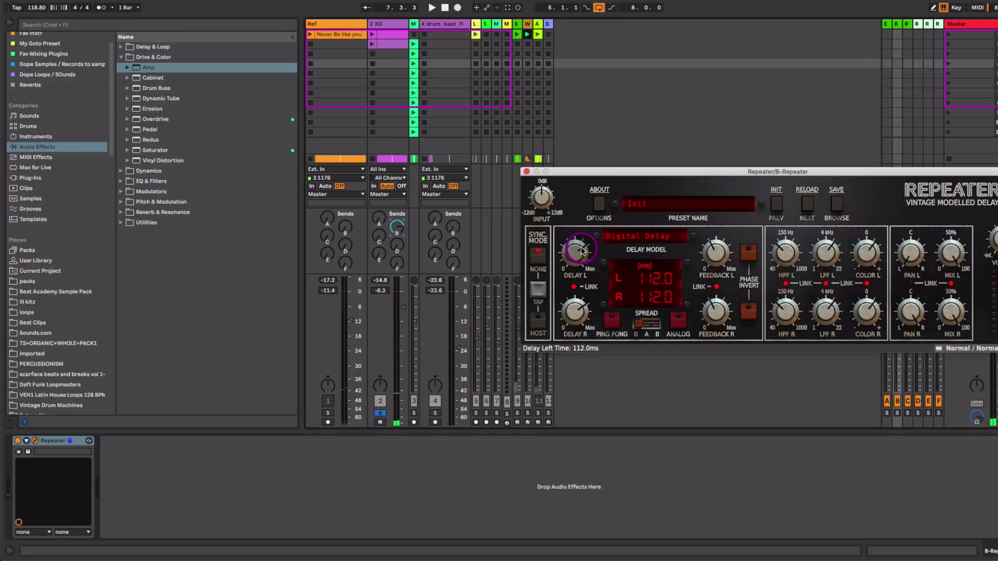
{"action": "mouse_move", "coordinate": [580, 252]}
{"action": "left_mouse_down"}
{"action": "mouse_move", "coordinate": [579, 277]}
{"action": "mouse_move", "coordinate": [583, 260]}
{"action": "left_mouse_up"}
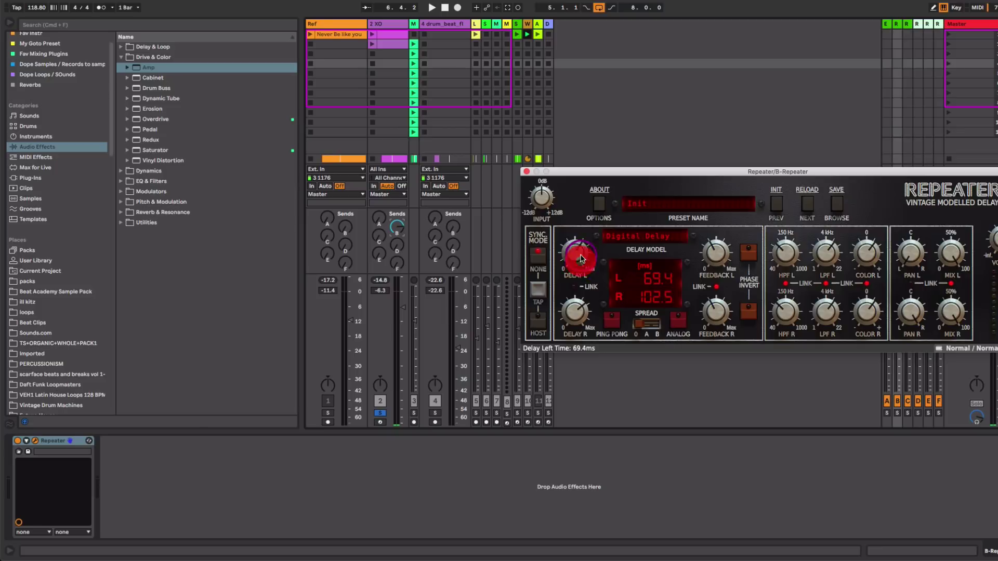
Step: Try shorter Repeater delay times of 51.0 ms left and 63.1 ms right while auditioning the beat
{"action": "key", "text": "space"}
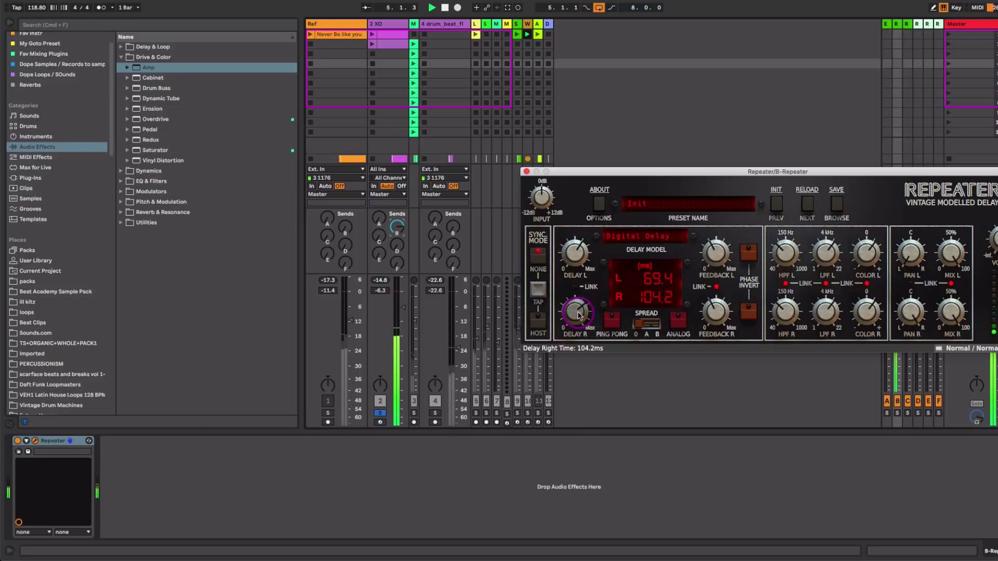
{"action": "left_click_drag", "start_coordinate": [579, 315], "coordinate": [579, 321]}
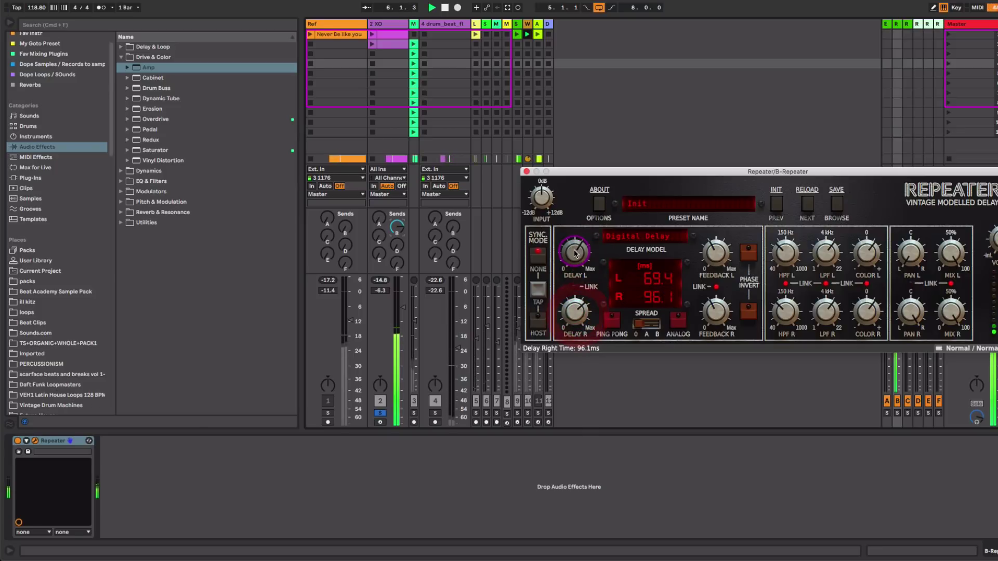
{"action": "left_click_drag", "start_coordinate": [574, 254], "coordinate": [574, 255]}
{"action": "key", "text": "space"}
{"action": "left_click_drag", "start_coordinate": [575, 313], "coordinate": [575, 318]}
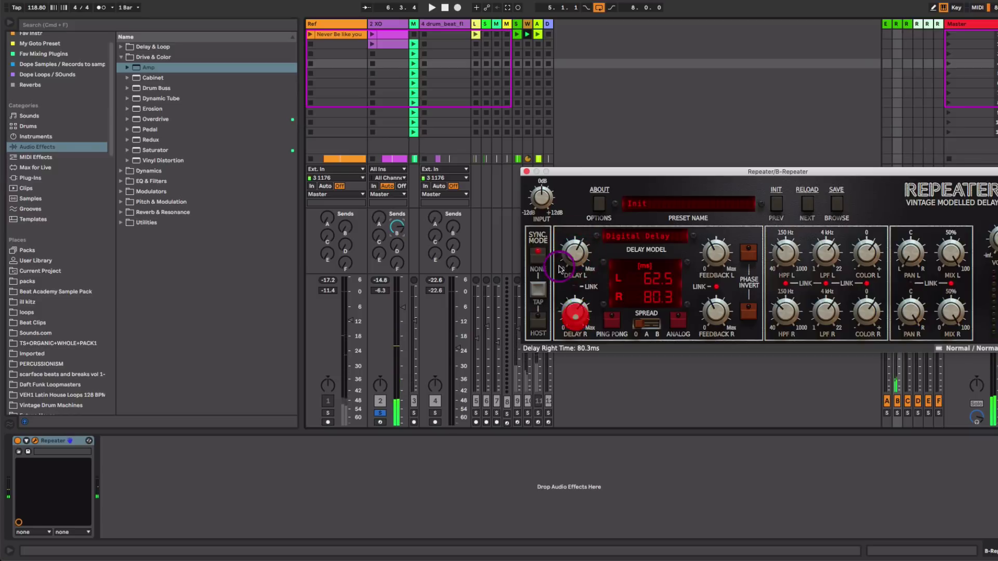
{"action": "left_click_drag", "start_coordinate": [577, 265], "coordinate": [577, 268]}
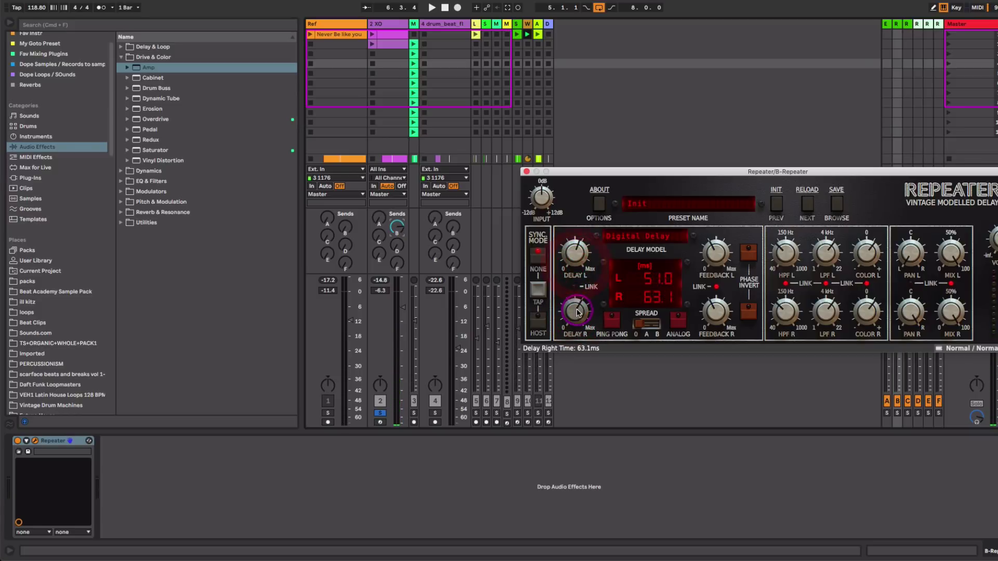
Step: Set Repeater's delay to 59.3 ms left and 88.2 ms right during playback and lower the XO track's send B
{"action": "key", "text": "space"}
{"action": "left_click_drag", "start_coordinate": [576, 312], "coordinate": [578, 311]}
{"action": "left_click_drag", "start_coordinate": [577, 259], "coordinate": [576, 256]}
{"action": "left_click_drag", "start_coordinate": [577, 314], "coordinate": [578, 309]}
{"action": "key", "text": "space"}
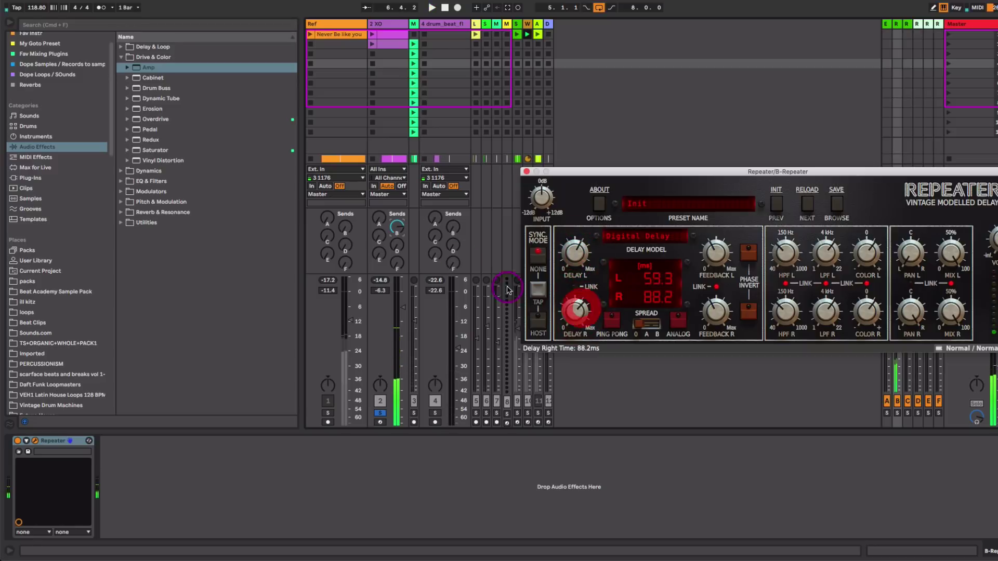
{"action": "left_click_drag", "start_coordinate": [401, 223], "coordinate": [401, 232]}
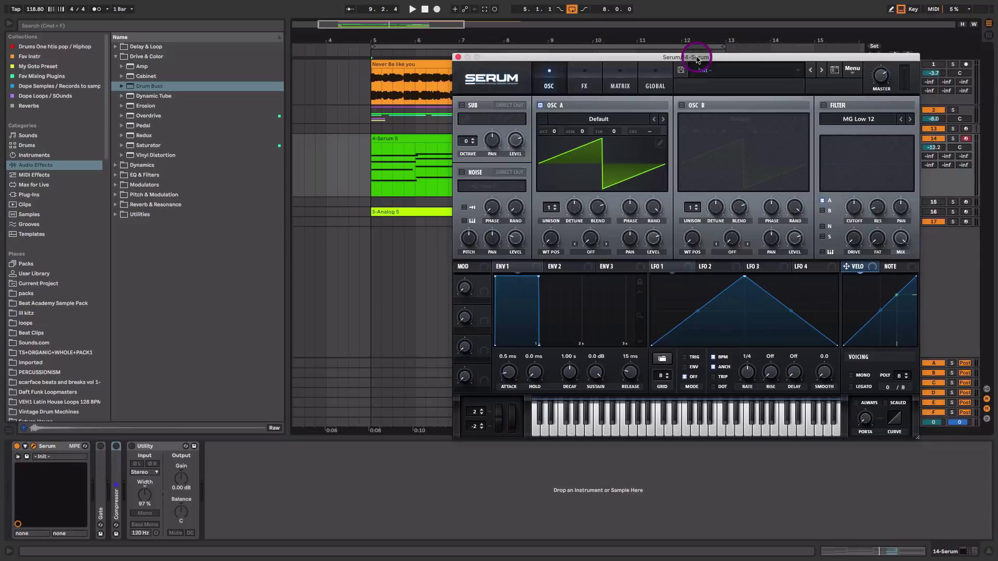
Step: Audition the chords of the Serum instrument on track 14 with oscillator A at a single unison voice
{"action": "mouse_move", "coordinate": [697, 49]}
{"action": "left_mouse_down"}
{"action": "mouse_move", "coordinate": [574, 99]}
{"action": "mouse_move", "coordinate": [589, 130]}
{"action": "left_mouse_up"}
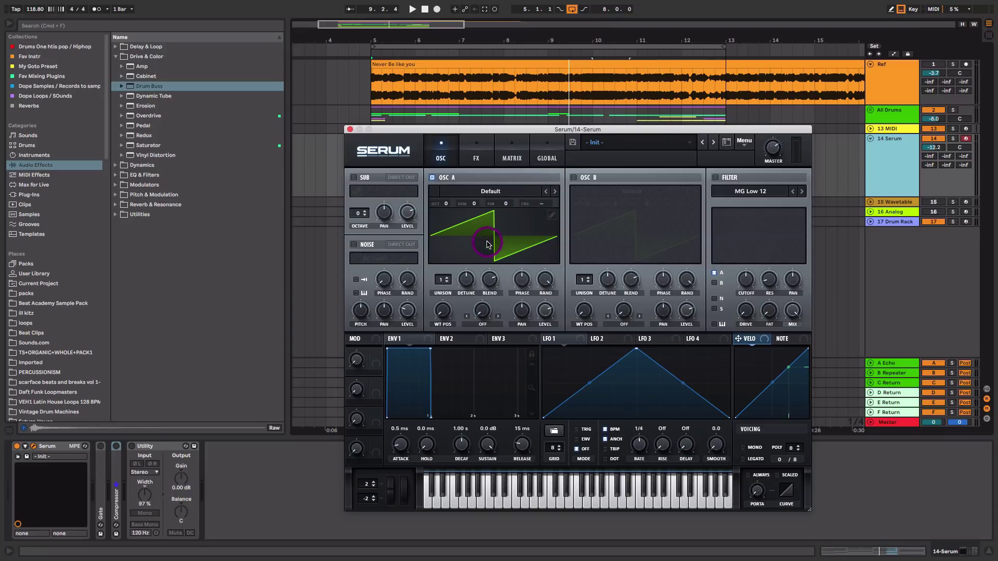
{"action": "left_click_drag", "start_coordinate": [598, 118], "coordinate": [598, 117]}
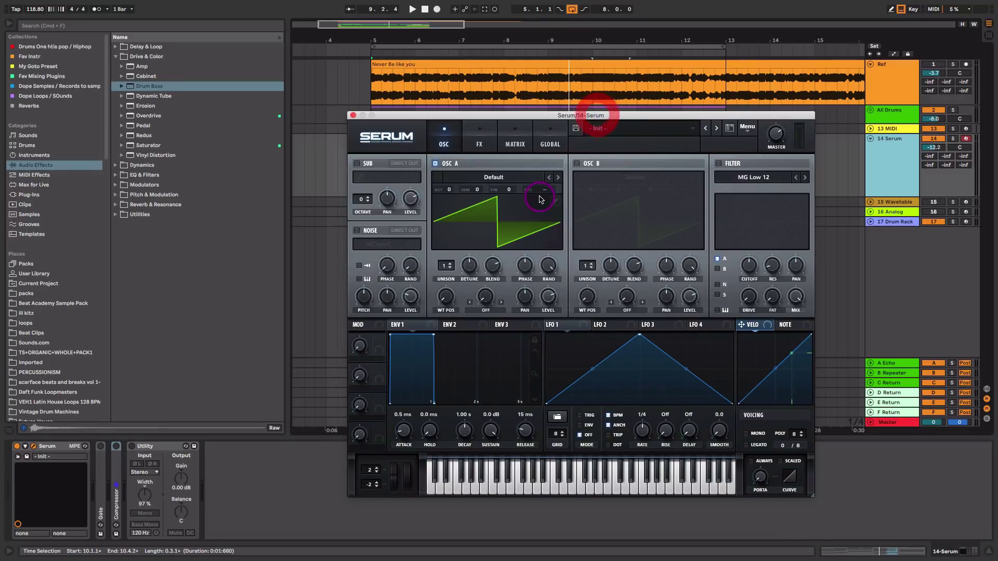
{"action": "left_click", "coordinate": [450, 265]}
{"action": "left_click_drag", "start_coordinate": [444, 266], "coordinate": [446, 292]}
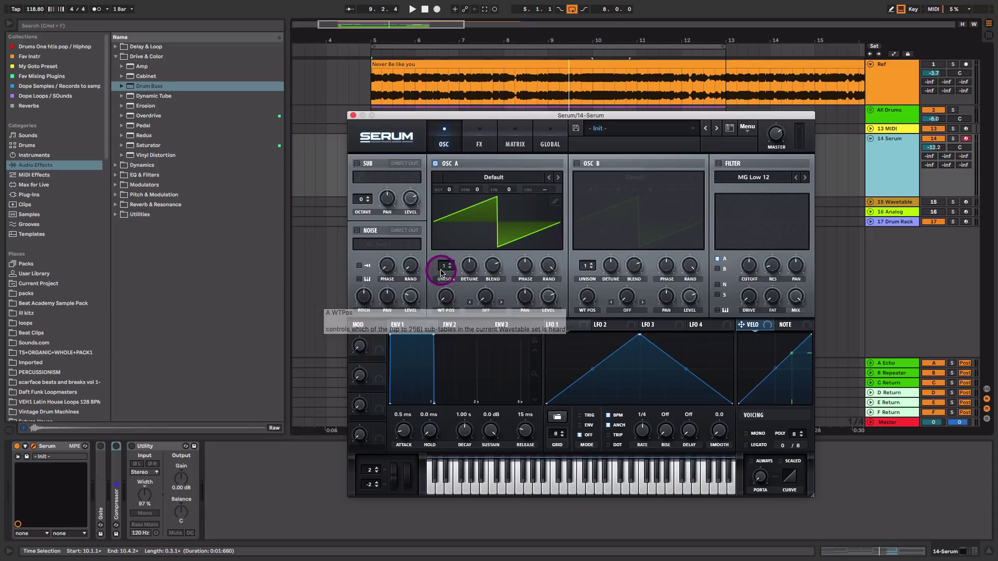
{"action": "left_click_drag", "start_coordinate": [446, 265], "coordinate": [434, 334]}
{"action": "key", "text": "space"}
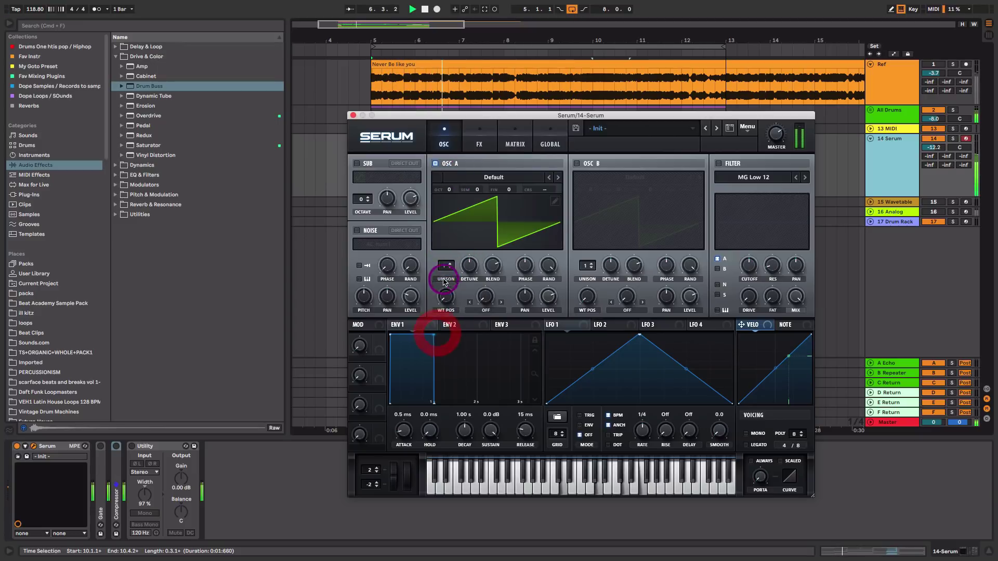
{"action": "key", "text": "space"}
{"action": "key", "text": "space"}
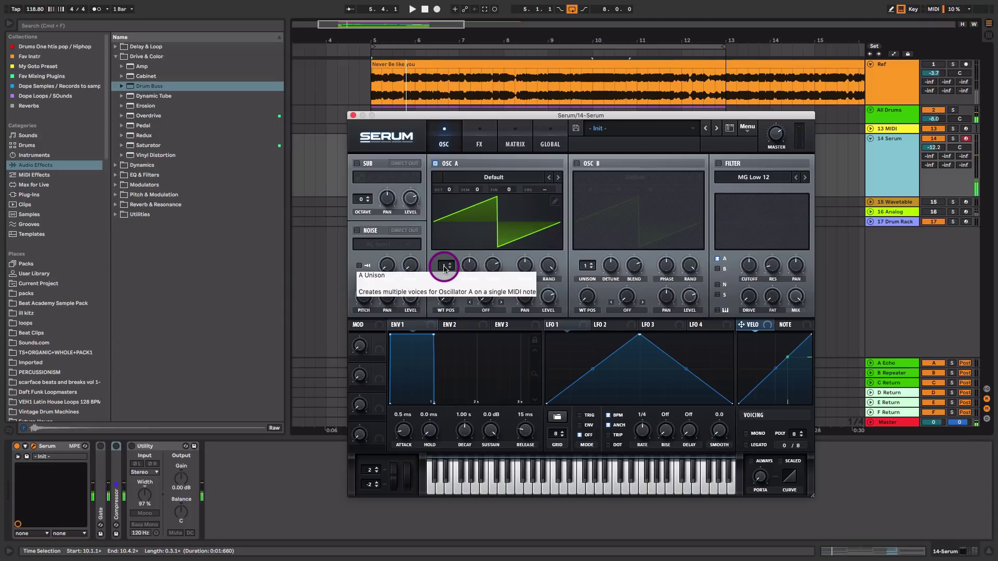
Step: Raise the unison of Serum's oscillator A to 12 voices and audition the chords
{"action": "left_click", "coordinate": [448, 263]}
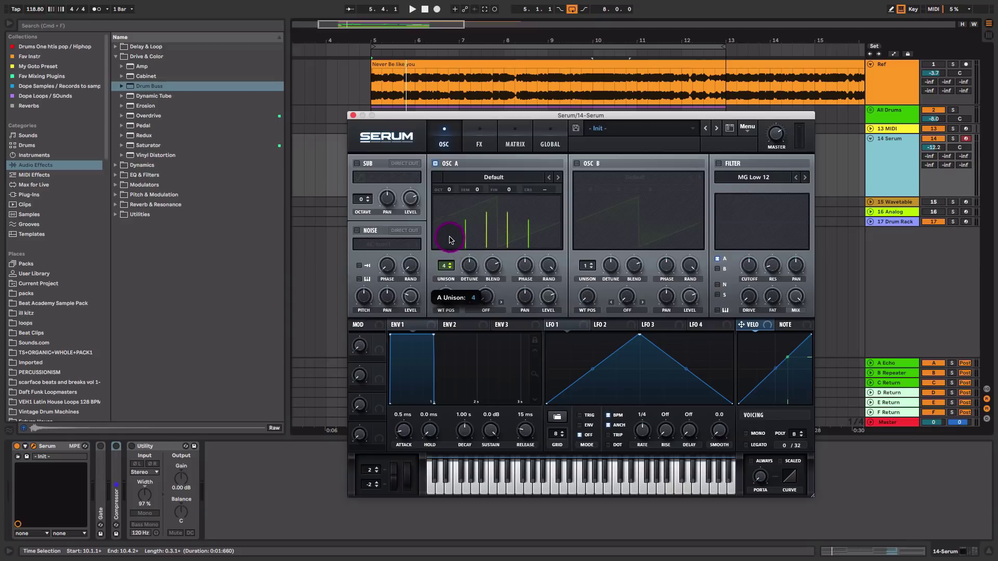
{"action": "left_click_drag", "start_coordinate": [450, 237], "coordinate": [449, 207]}
{"action": "key", "text": "space"}
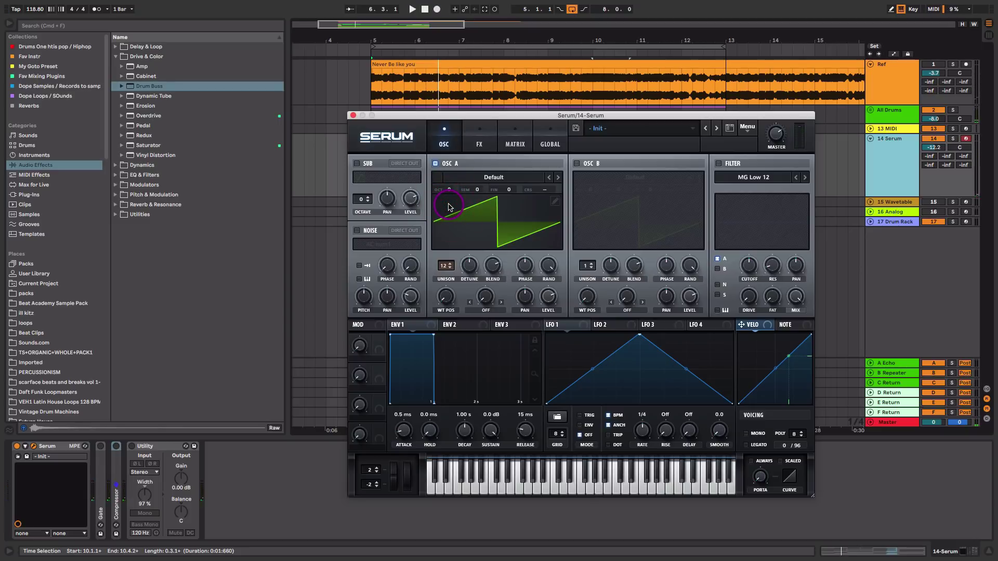
Step: Try low and high unison Blend settings on oscillator A during playback and return Blend to its default
{"action": "left_click_drag", "start_coordinate": [445, 264], "coordinate": [481, 338]}
{"action": "key", "text": "space"}
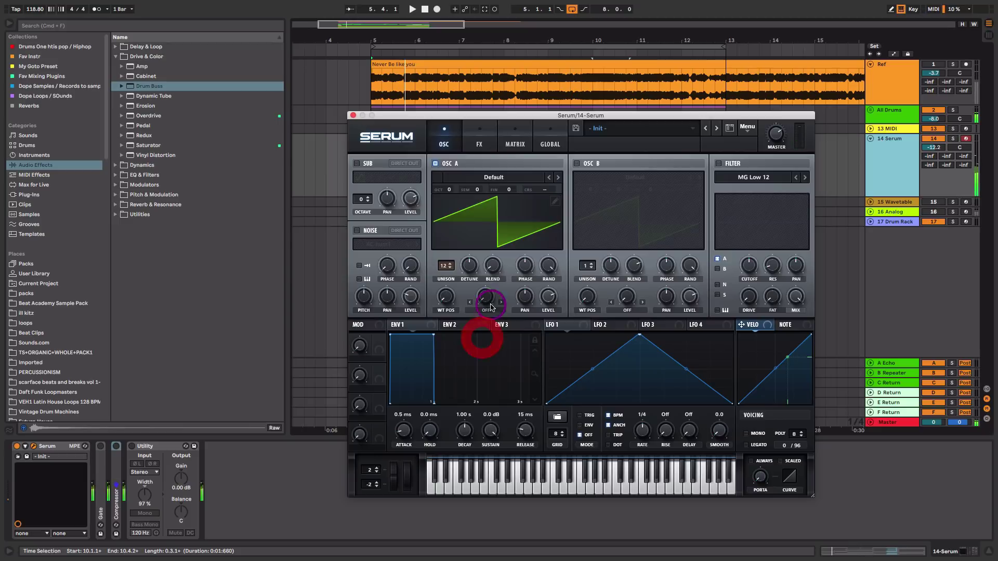
{"action": "left_click_drag", "start_coordinate": [493, 282], "coordinate": [505, 175]}
{"action": "key", "text": "space"}
{"action": "left_click", "coordinate": [493, 269]}
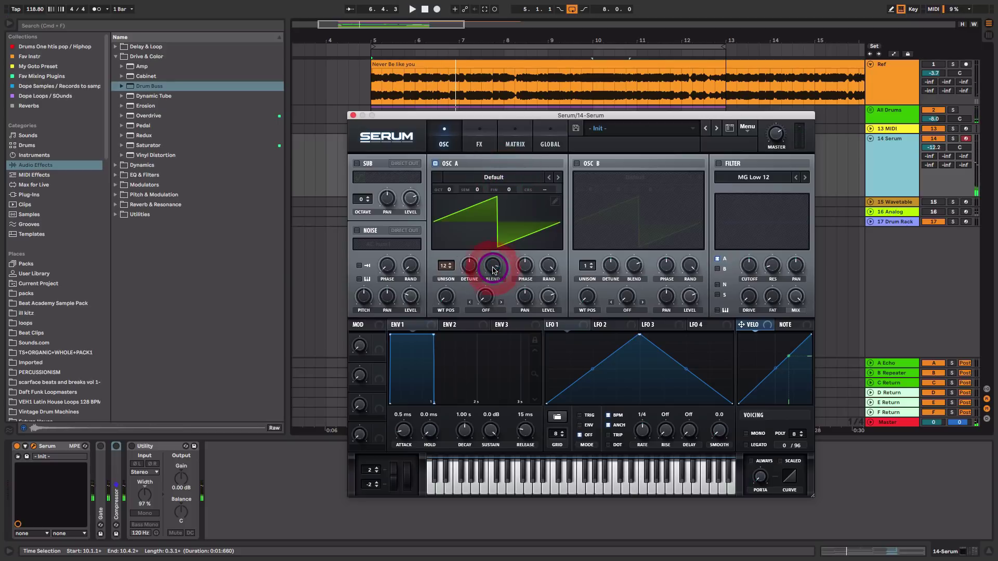
Step: Enable oscillator B in Serum and load the Analog wavetable Basic Shapes into it
{"action": "left_click", "coordinate": [577, 163]}
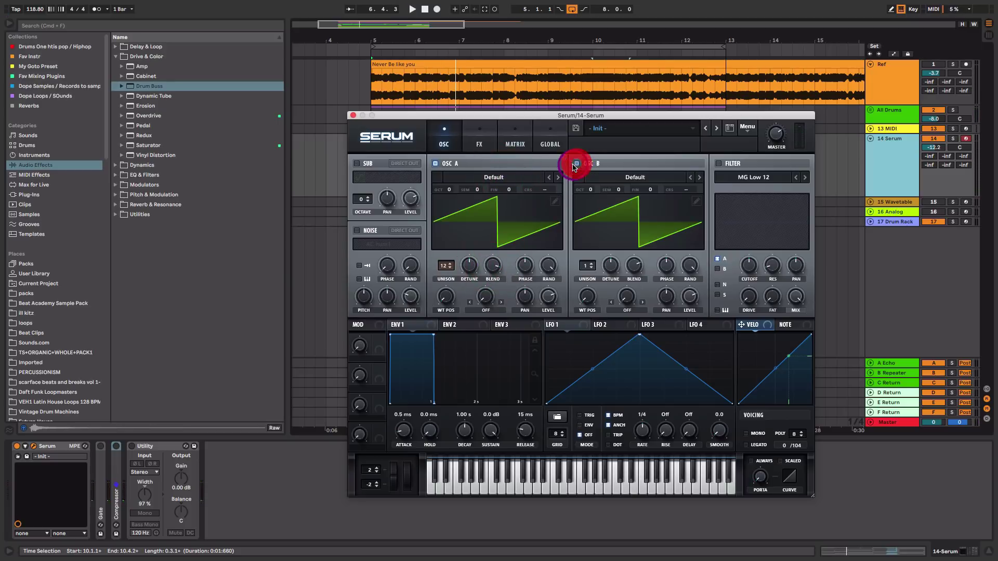
{"action": "left_click", "coordinate": [652, 178]}
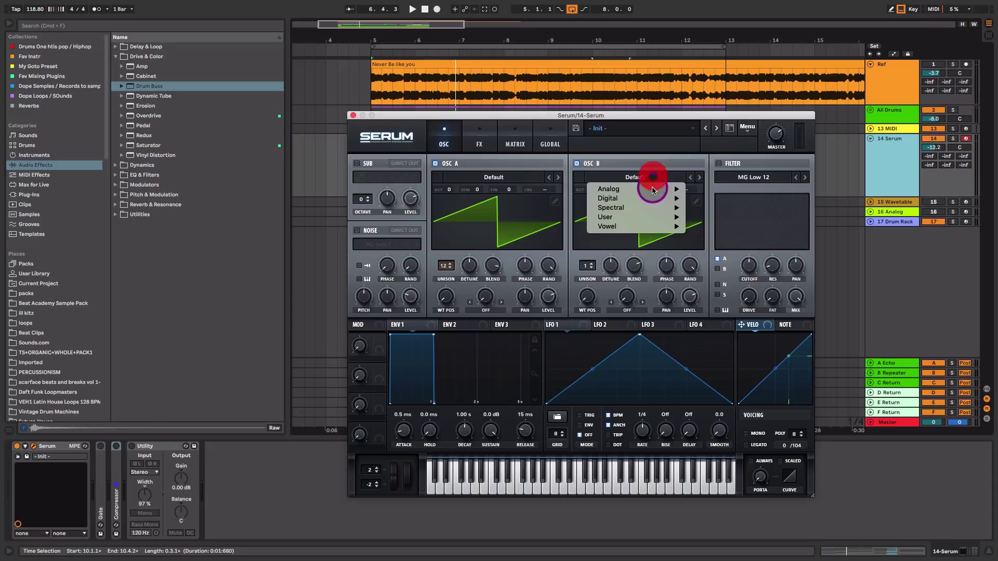
{"action": "mouse_move", "coordinate": [651, 193]}
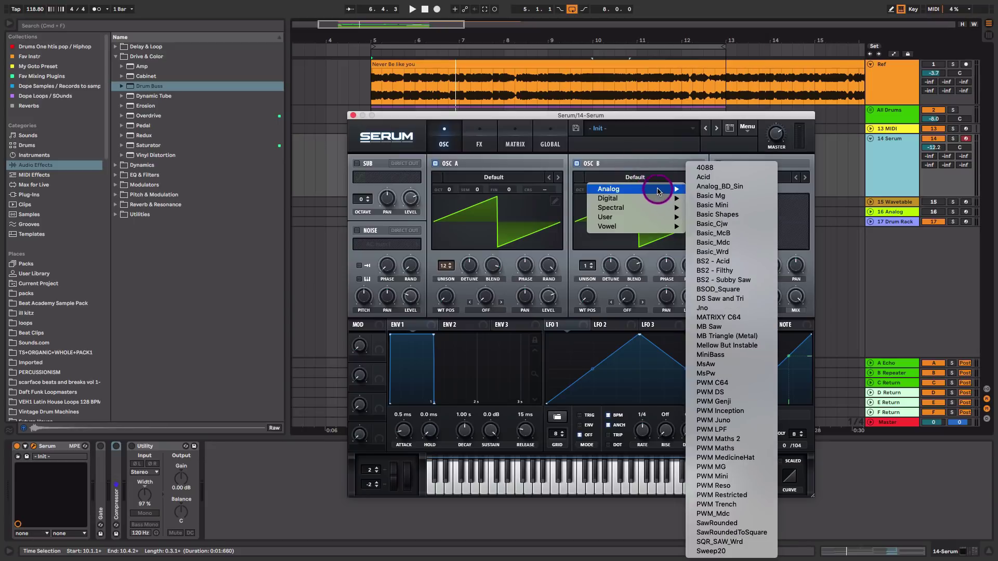
{"action": "left_click", "coordinate": [750, 213]}
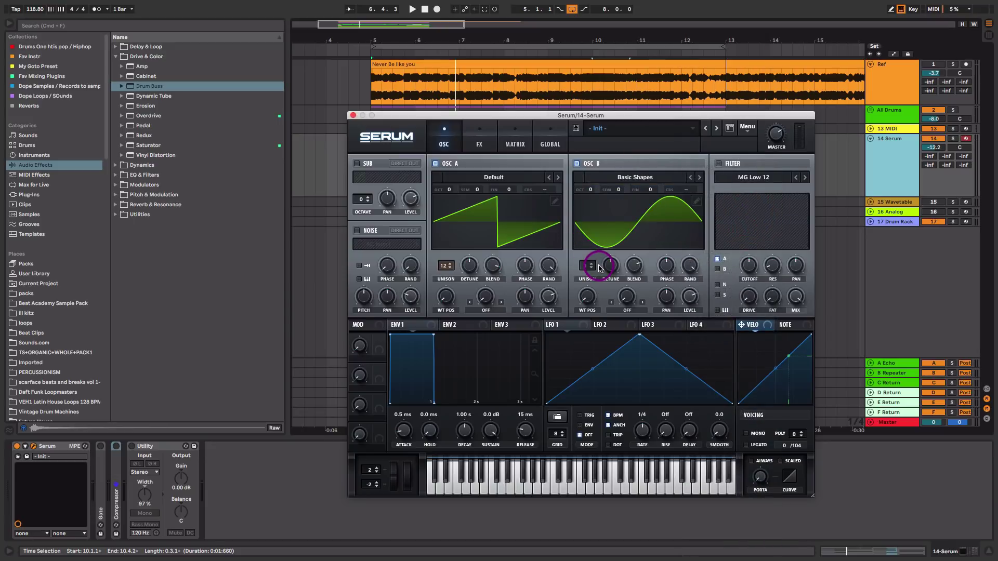
Step: Switch off oscillator A and set oscillator B's unison to 8 voices while auditioning it alone
{"action": "left_click", "coordinate": [436, 163]}
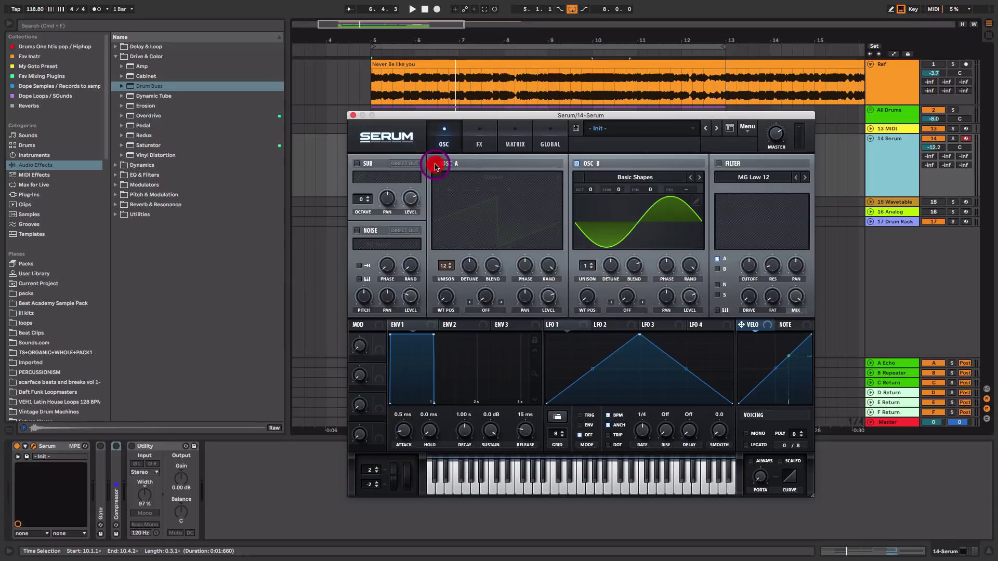
{"action": "key", "text": "space"}
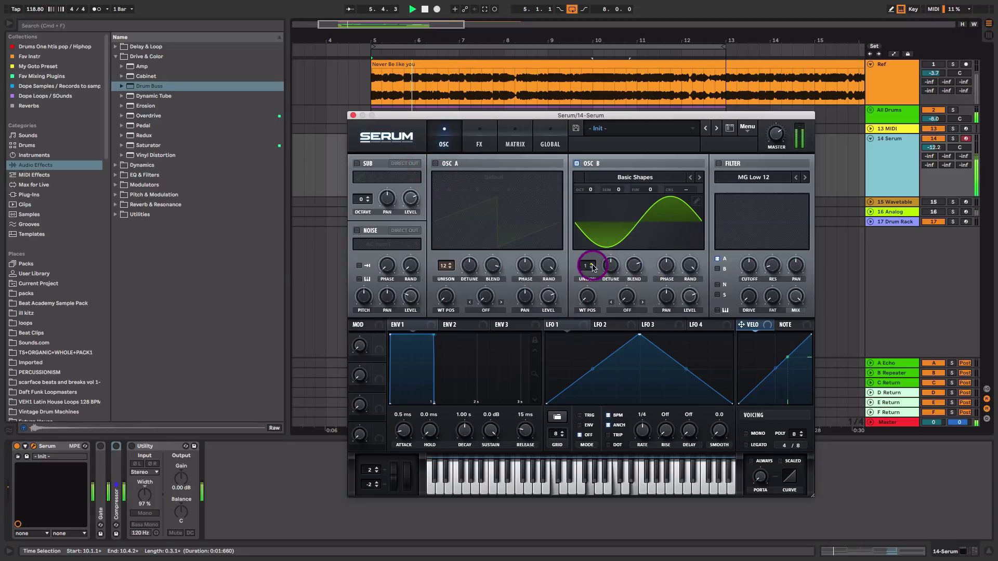
{"action": "key", "text": "space"}
{"action": "left_click_drag", "start_coordinate": [587, 269], "coordinate": [597, 210]}
{"action": "key", "text": "space"}
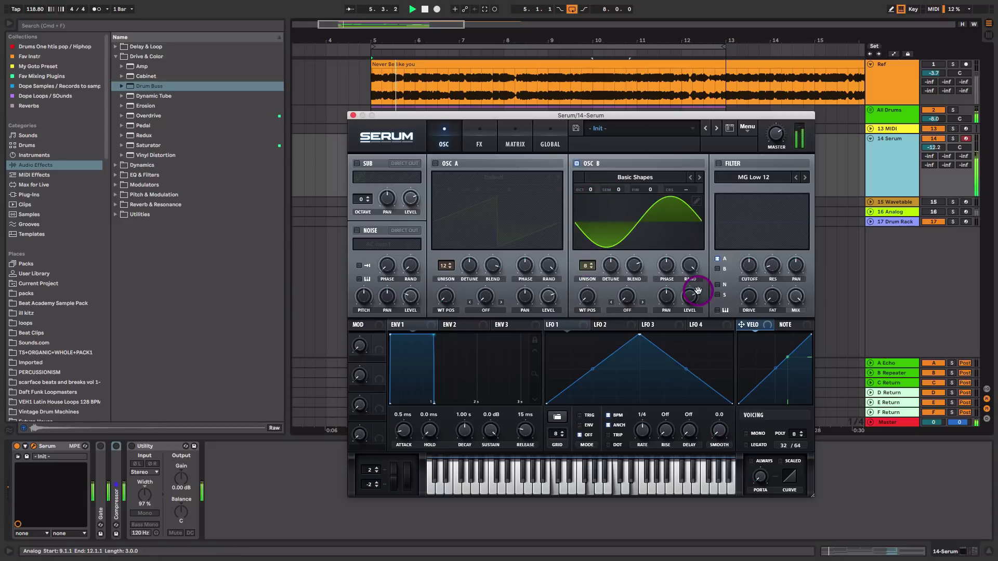
Step: Adjust oscillator B's level during playback and set its octave to -1
{"action": "left_click_drag", "start_coordinate": [694, 302], "coordinate": [695, 306]}
{"action": "key", "text": "space"}
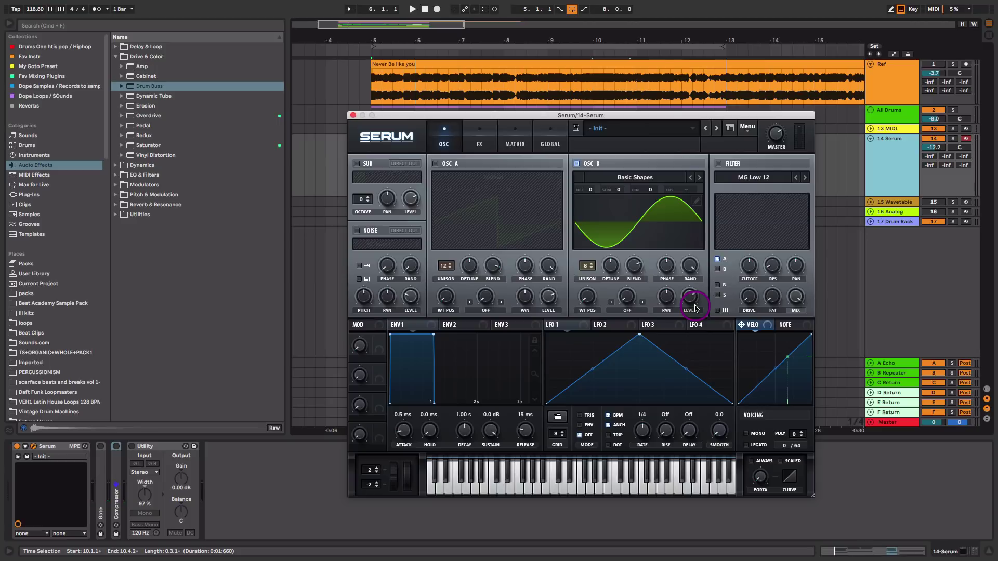
{"action": "key", "text": "space"}
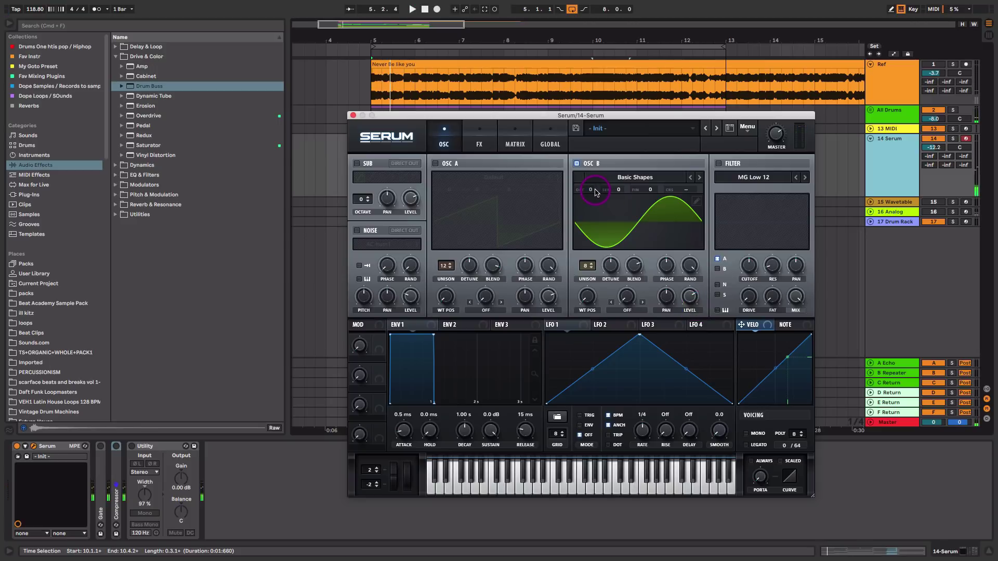
{"action": "left_click_drag", "start_coordinate": [591, 192], "coordinate": [589, 207]}
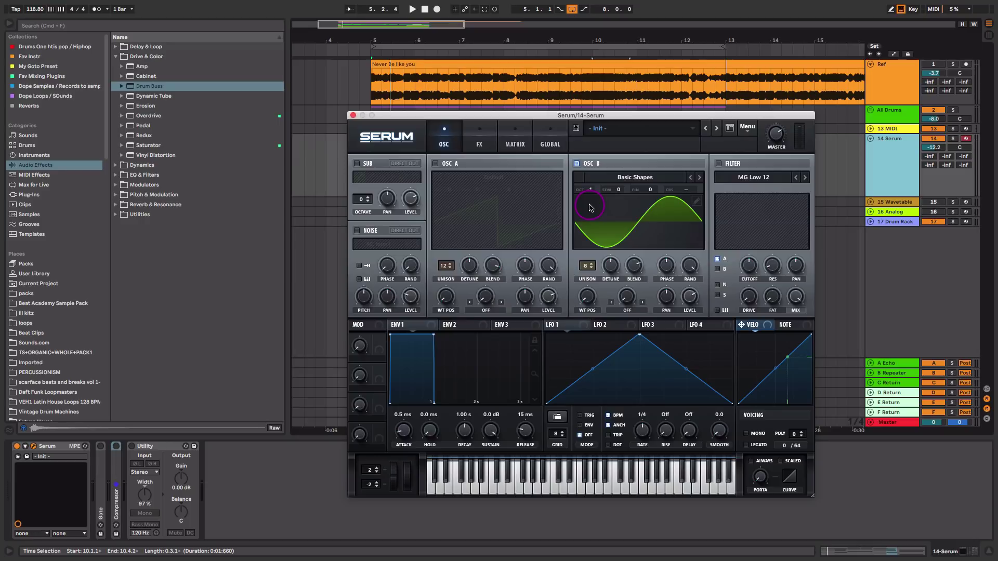
Step: Turn oscillator A back on and balance oscillator B's level and unison detune against it during playback
{"action": "left_click", "coordinate": [435, 164]}
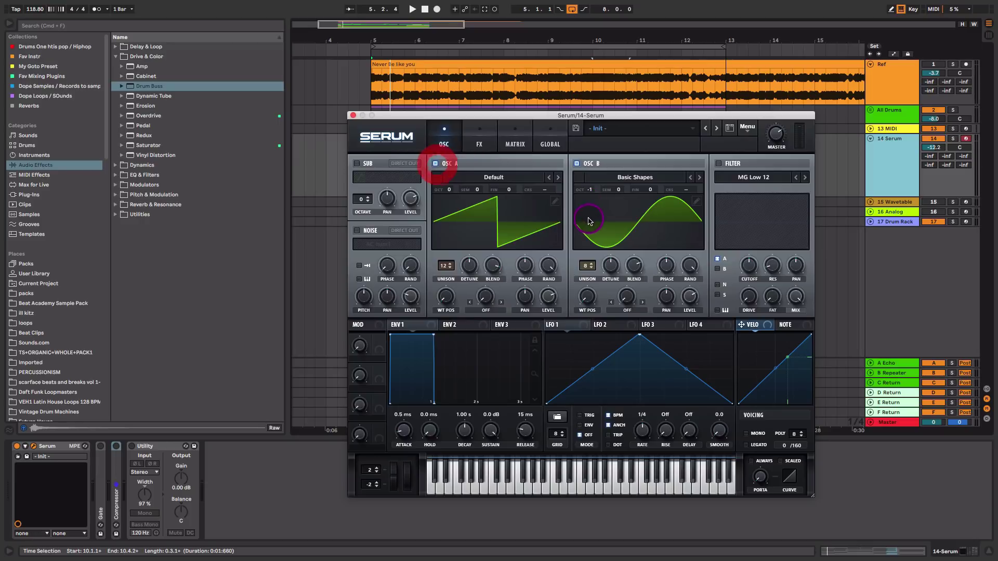
{"action": "left_click_drag", "start_coordinate": [683, 292], "coordinate": [674, 419]}
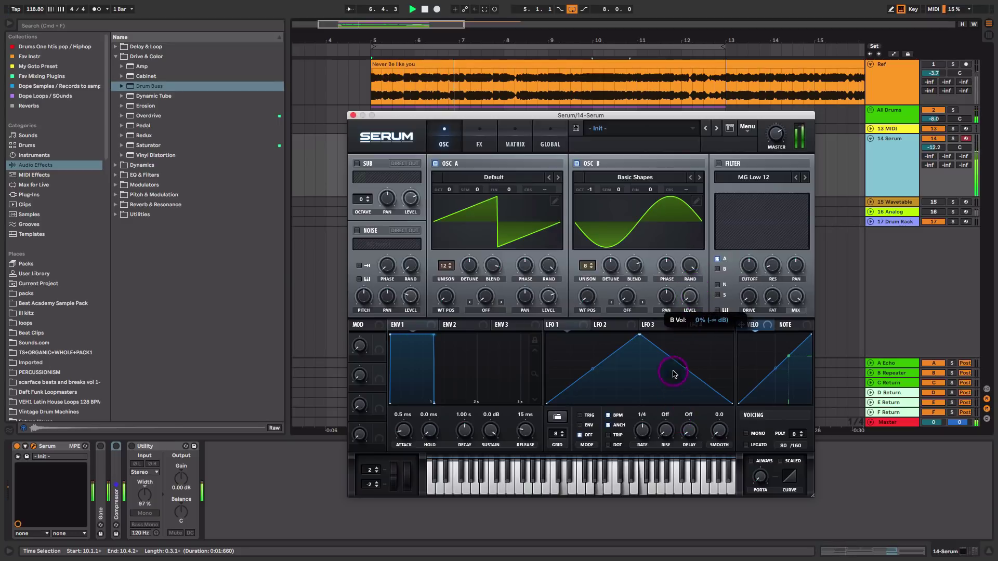
{"action": "left_click_drag", "start_coordinate": [673, 372], "coordinate": [690, 297]}
{"action": "key", "text": "space"}
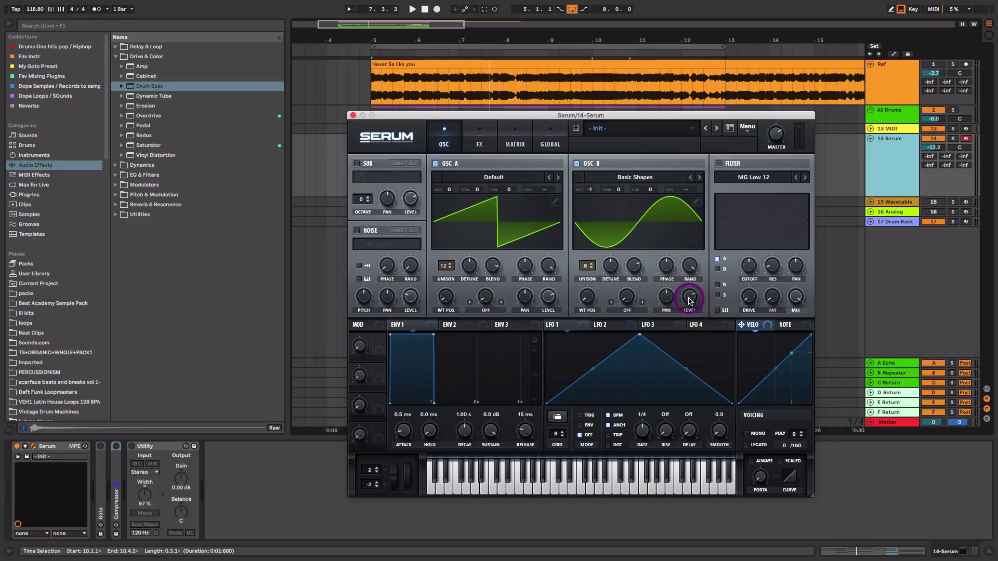
{"action": "key", "text": "space"}
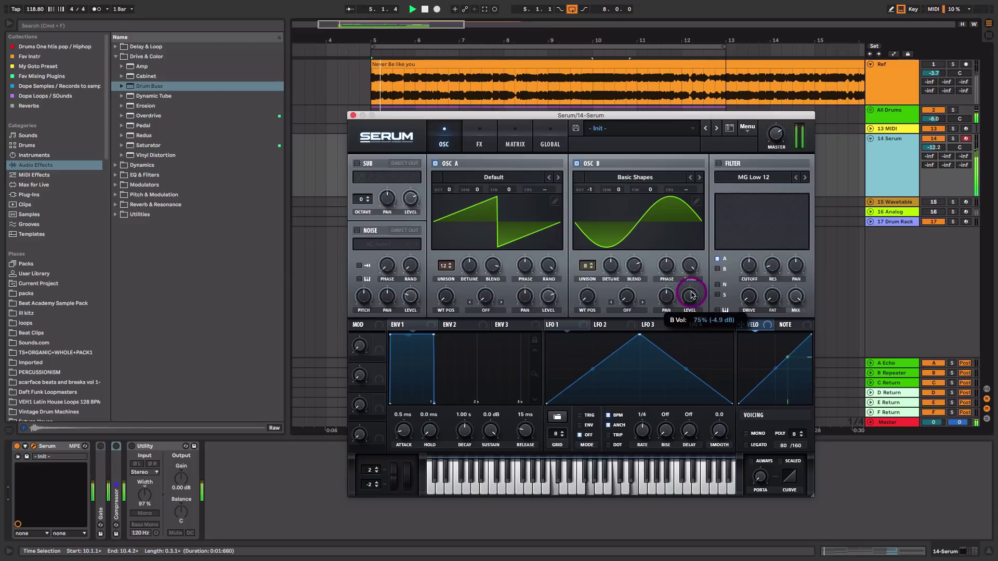
{"action": "left_click_drag", "start_coordinate": [692, 314], "coordinate": [690, 309]}
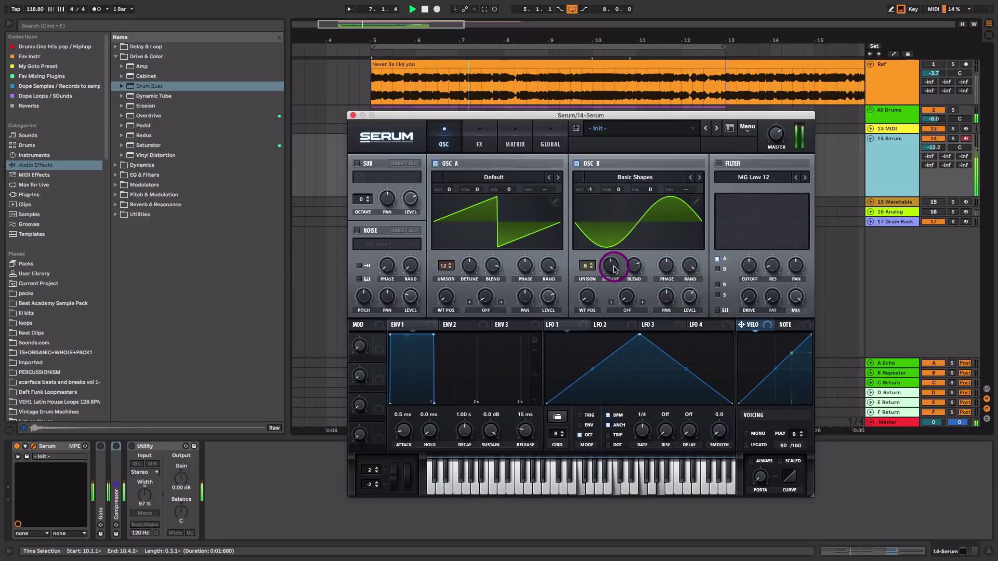
{"action": "left_click_drag", "start_coordinate": [613, 268], "coordinate": [631, 239]}
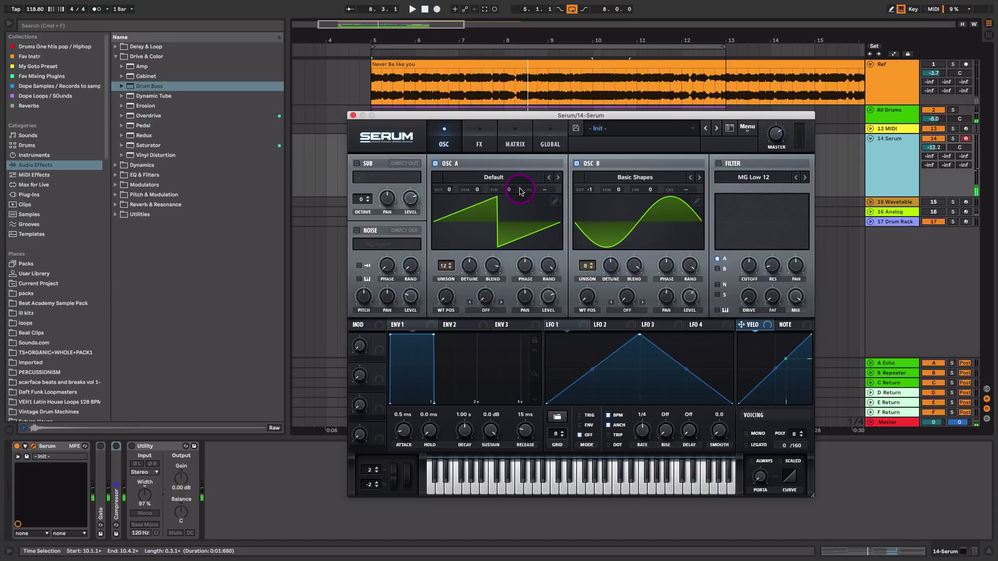
Step: Enable the MG Low 12 filter in Serum and adjust its cutoff and oscillator A's level during playback
{"action": "left_click", "coordinate": [718, 165]}
{"action": "mouse_move", "coordinate": [749, 266]}
{"action": "left_mouse_down"}
{"action": "mouse_move", "coordinate": [755, 276]}
{"action": "mouse_move", "coordinate": [757, 263]}
{"action": "left_mouse_up"}
{"action": "key", "text": "space"}
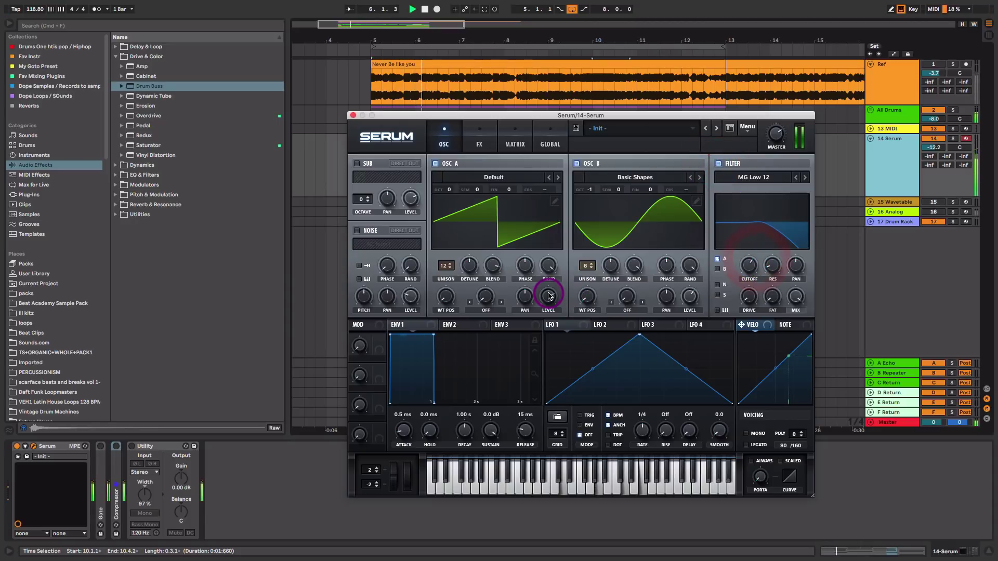
{"action": "left_click_drag", "start_coordinate": [550, 296], "coordinate": [551, 300]}
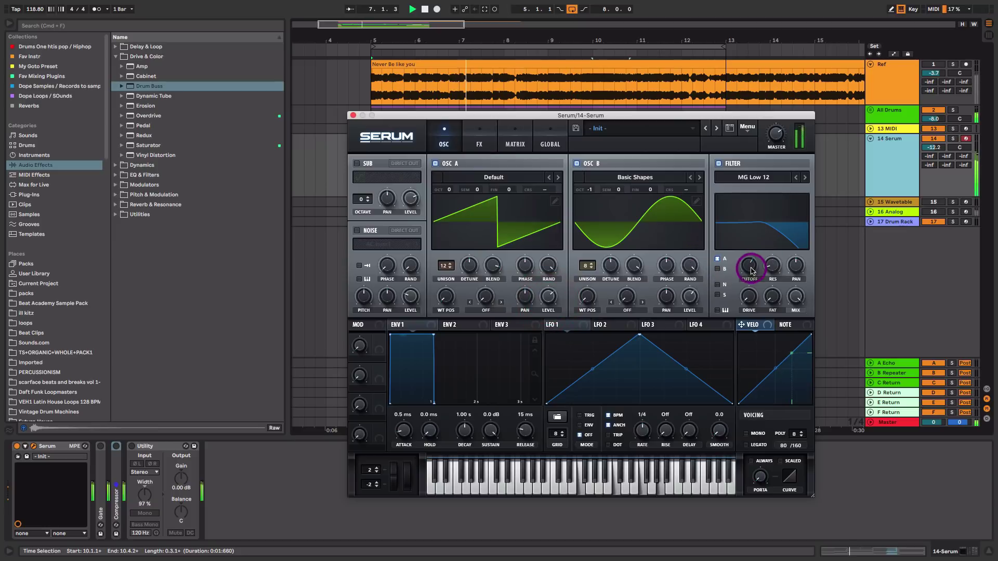
{"action": "left_click_drag", "start_coordinate": [752, 270], "coordinate": [751, 261]}
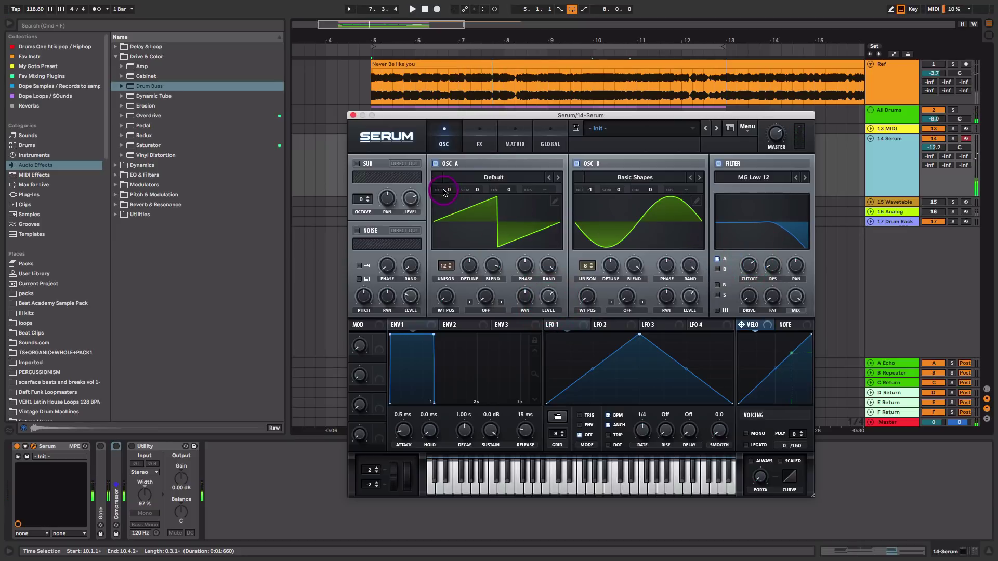
Step: Set oscillator A's octave to -1 and adjust the filter cutoff to about 2150 Hz with some resonance
{"action": "left_click_drag", "start_coordinate": [448, 193], "coordinate": [457, 205]}
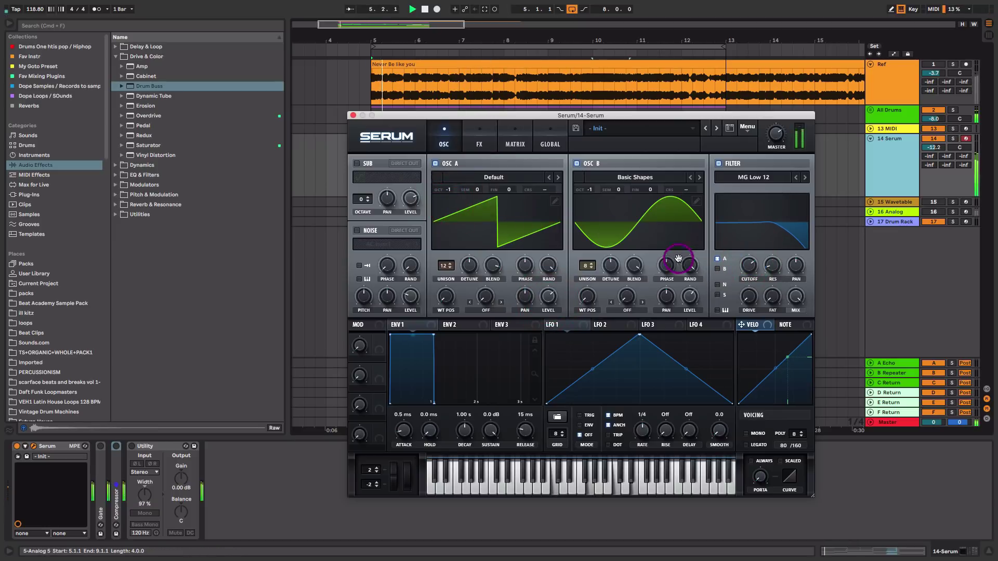
{"action": "mouse_move", "coordinate": [753, 271]}
{"action": "left_mouse_down"}
{"action": "mouse_move", "coordinate": [750, 222]}
{"action": "mouse_move", "coordinate": [751, 263]}
{"action": "left_mouse_up"}
{"action": "key", "text": "space"}
{"action": "left_click", "coordinate": [778, 264]}
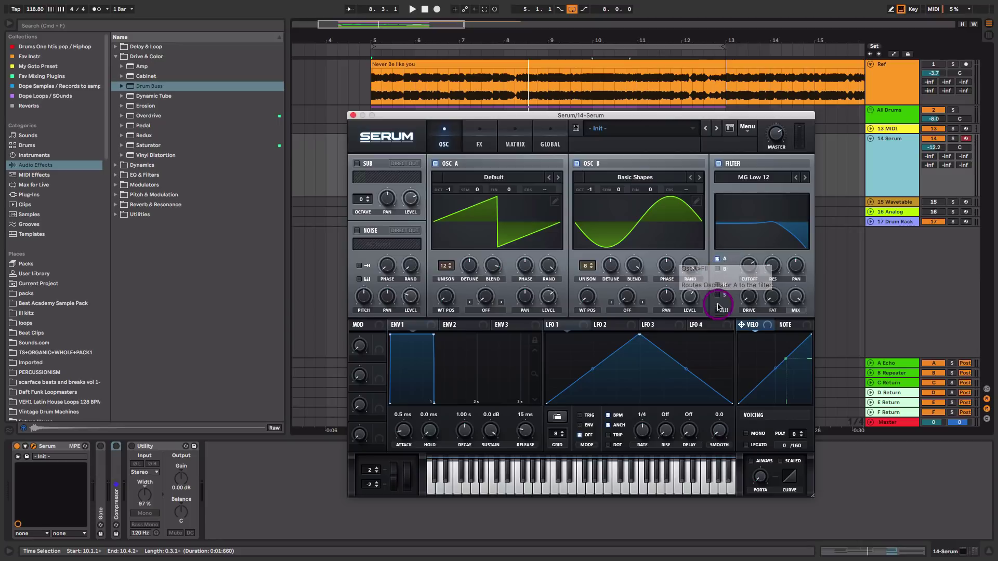
Step: Route oscillator B into the filter and readjust the cutoff while auditioning both oscillators
{"action": "left_click", "coordinate": [718, 269]}
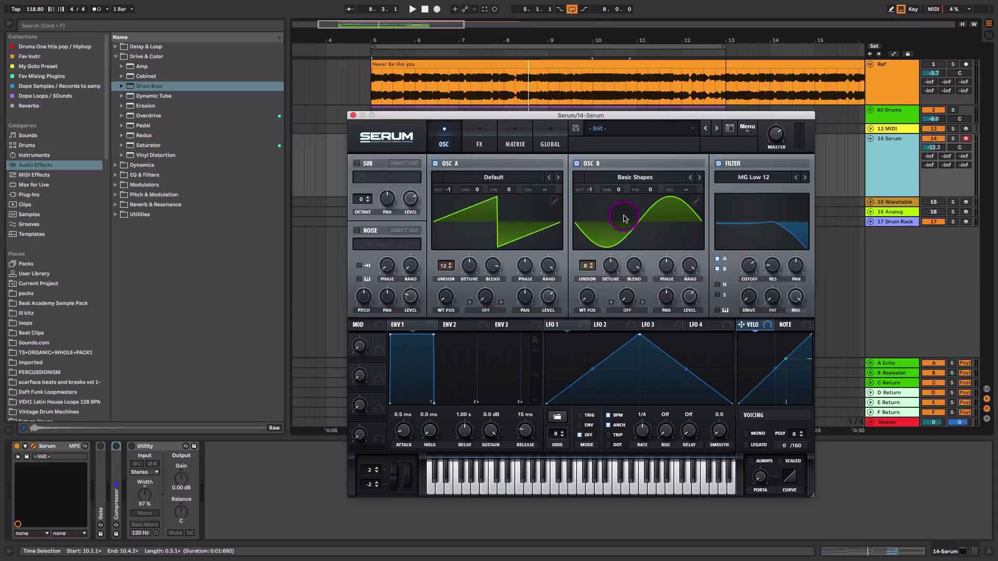
{"action": "key", "text": "space"}
{"action": "mouse_move", "coordinate": [752, 267]}
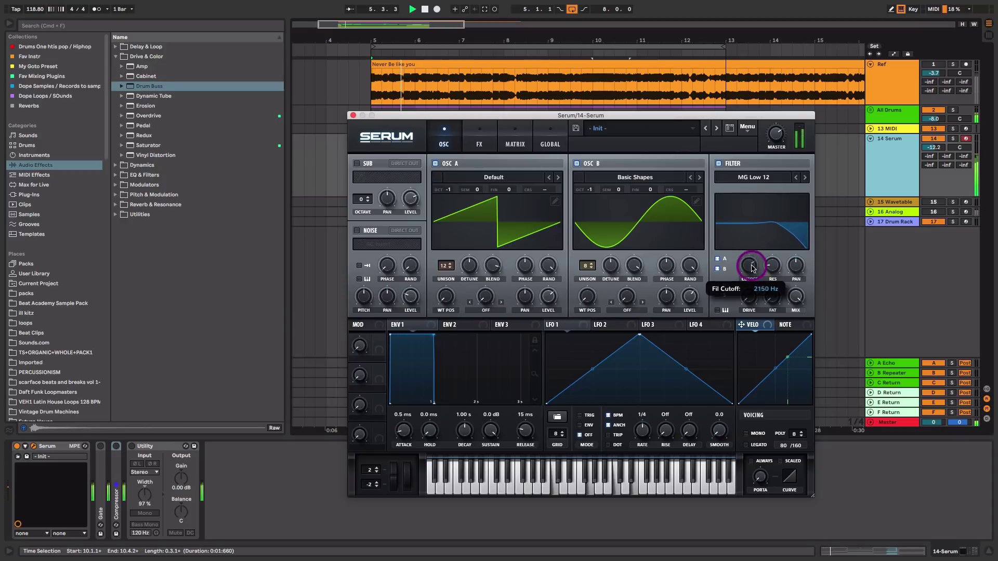
{"action": "left_click_drag", "start_coordinate": [750, 271], "coordinate": [746, 248]}
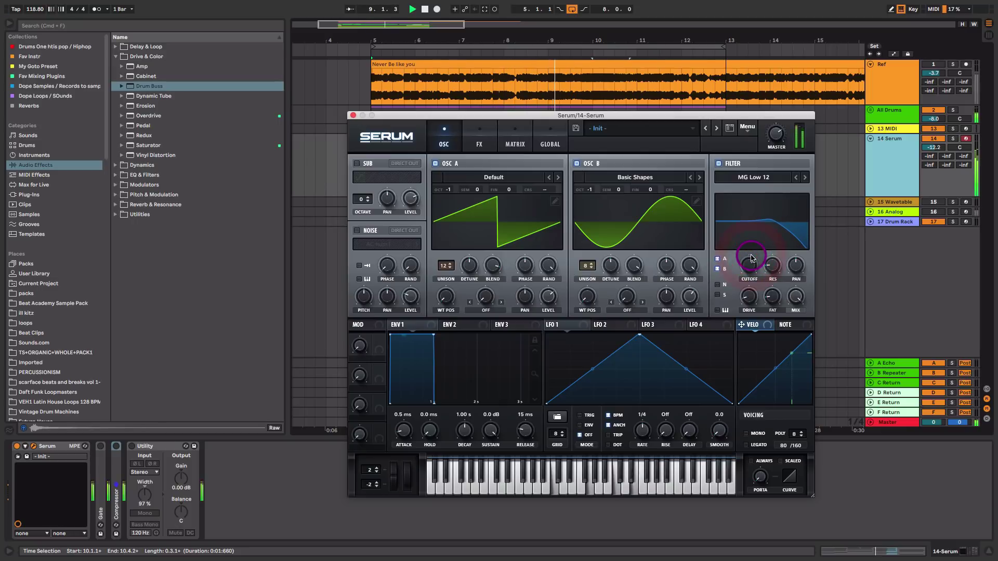
Step: Enable the noise oscillator with AC hum1 and audition high and low noise levels
{"action": "left_click", "coordinate": [356, 231]}
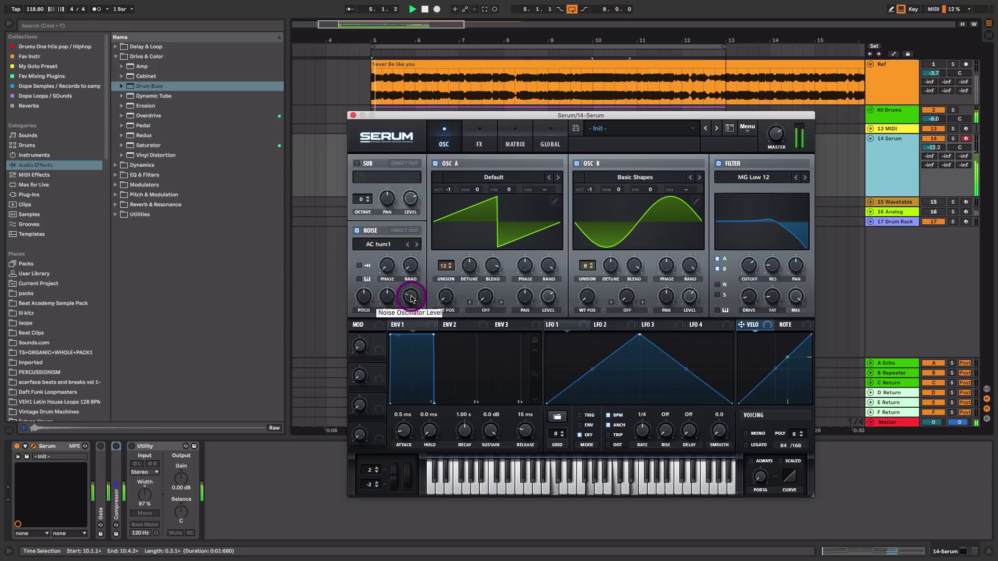
{"action": "left_click_drag", "start_coordinate": [417, 289], "coordinate": [440, 233]}
{"action": "key", "text": "space"}
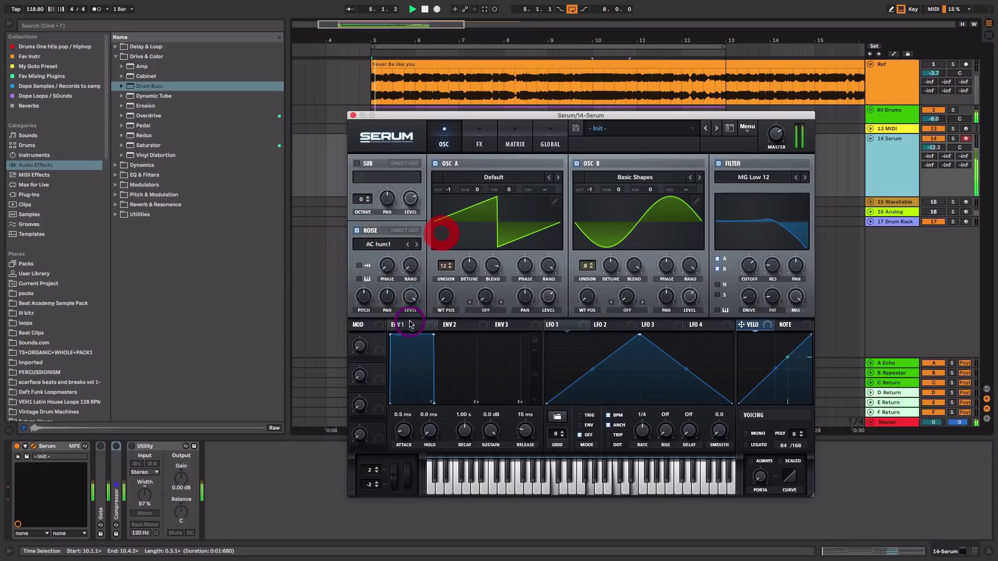
{"action": "left_click_drag", "start_coordinate": [406, 335], "coordinate": [411, 389]}
{"action": "left_click", "coordinate": [412, 298]}
{"action": "key", "text": "space"}
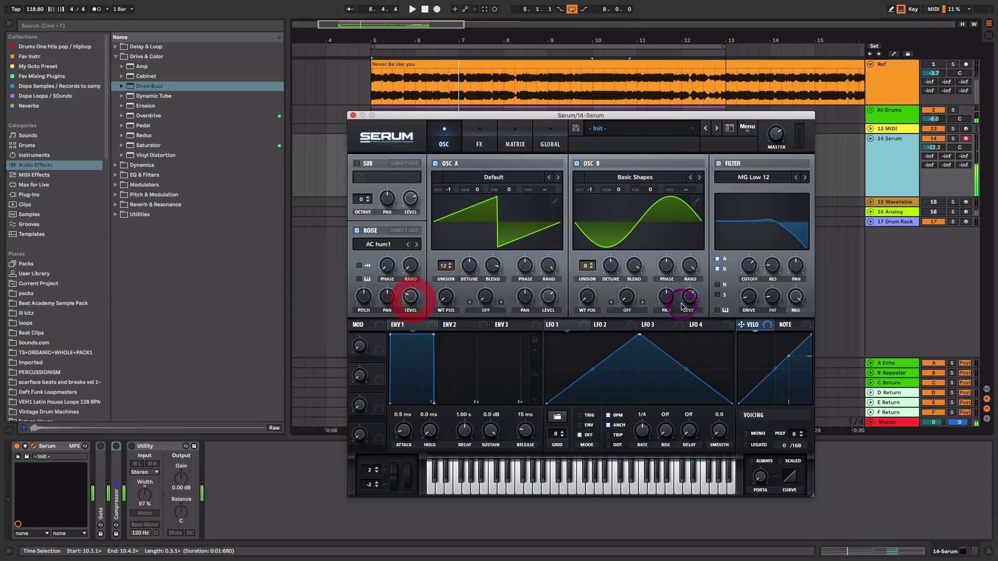
Step: Route the noise oscillator into the filter and fine-tune the noise level during playback
{"action": "left_click", "coordinate": [718, 286]}
{"action": "key", "text": "space"}
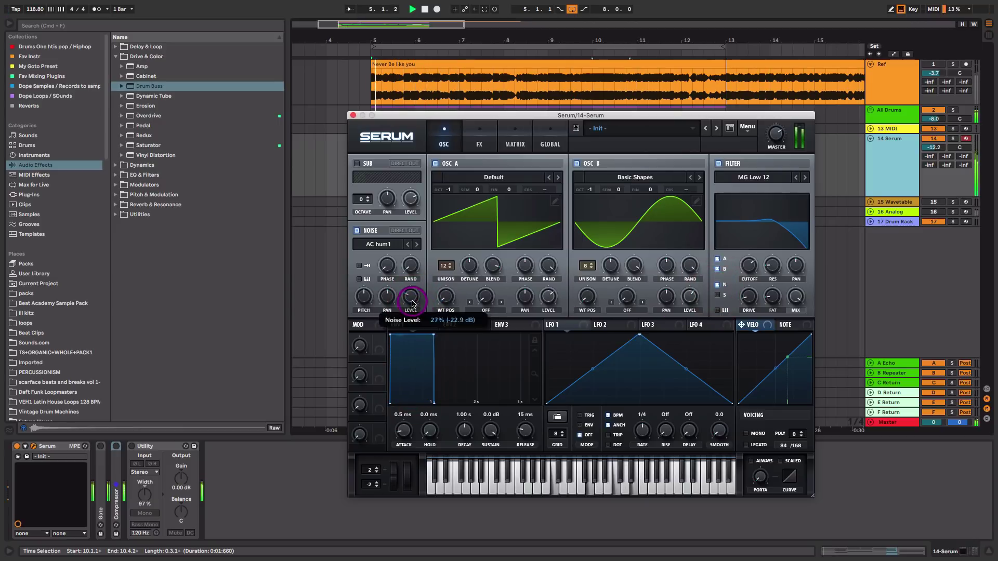
{"action": "left_click", "coordinate": [411, 298]}
{"action": "left_click_drag", "start_coordinate": [413, 300], "coordinate": [415, 304]}
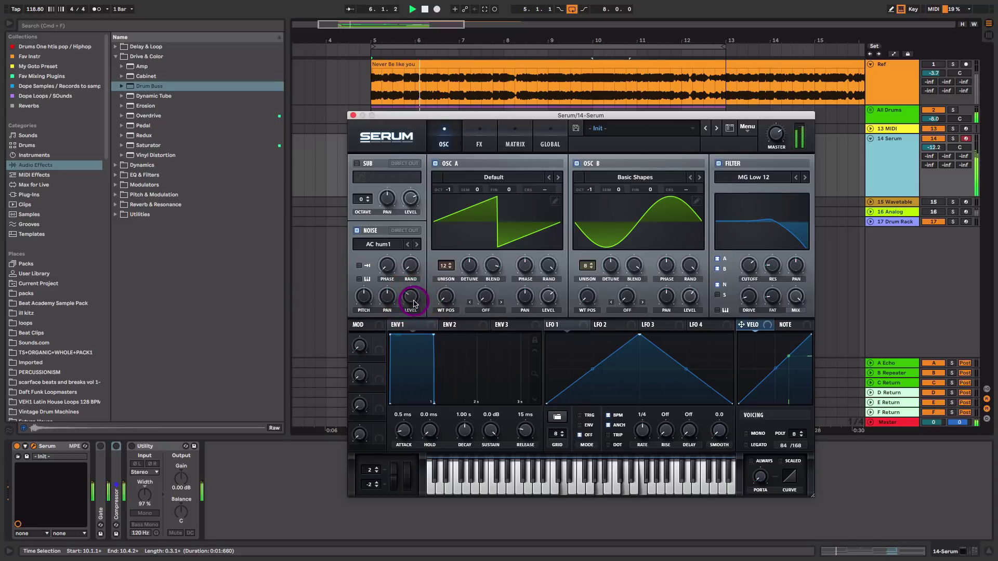
{"action": "key", "text": "space"}
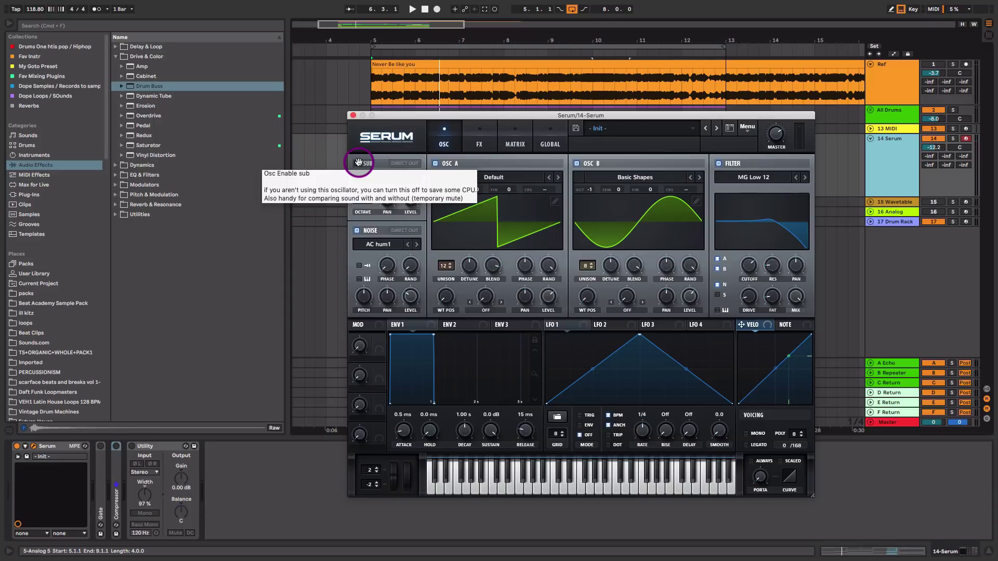
Step: Enable the sub oscillator, set its octave to -2 and adjust its level during playback
{"action": "left_click", "coordinate": [359, 163]}
{"action": "left_click", "coordinate": [358, 163]}
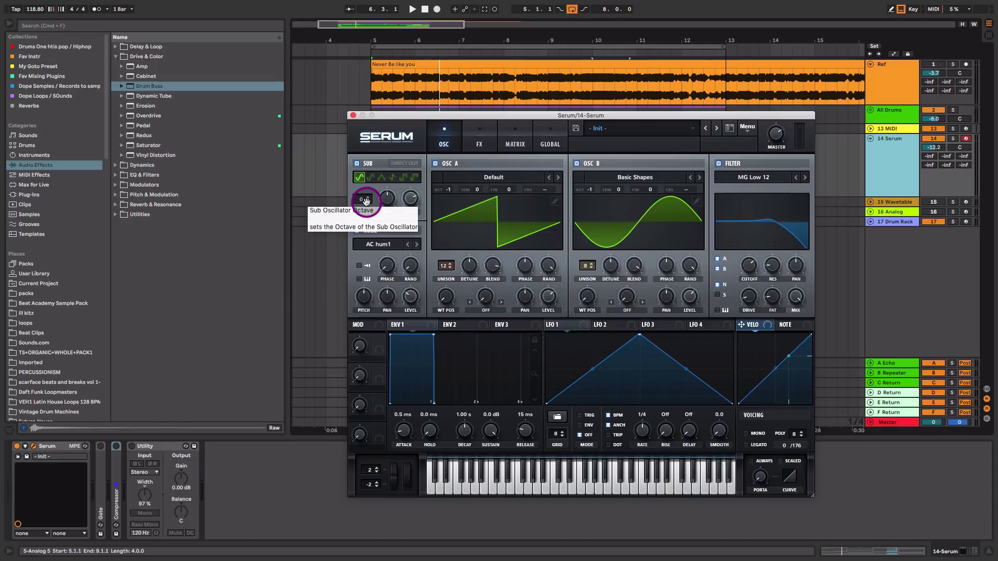
{"action": "key", "text": "space"}
{"action": "left_click_drag", "start_coordinate": [363, 199], "coordinate": [408, 210]}
{"action": "left_click", "coordinate": [415, 207]}
Step: Fine-tune the filter cutoff and the sub oscillator's level against each other during playback
{"action": "left_click", "coordinate": [748, 266]}
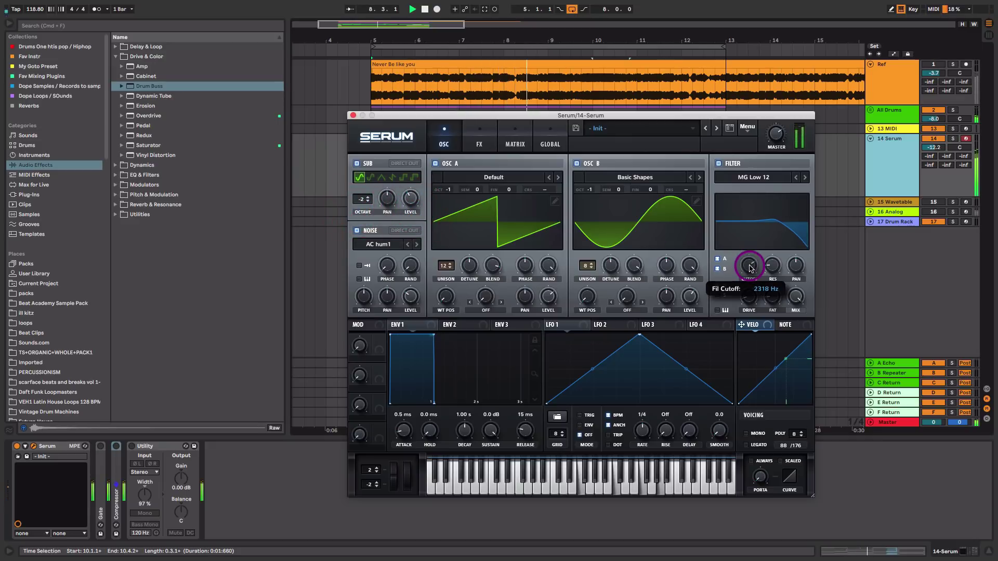
{"action": "left_click_drag", "start_coordinate": [749, 267], "coordinate": [750, 260]}
{"action": "left_click_drag", "start_coordinate": [409, 200], "coordinate": [414, 213]}
{"action": "left_click_drag", "start_coordinate": [747, 261], "coordinate": [750, 281]}
{"action": "key", "text": "space"}
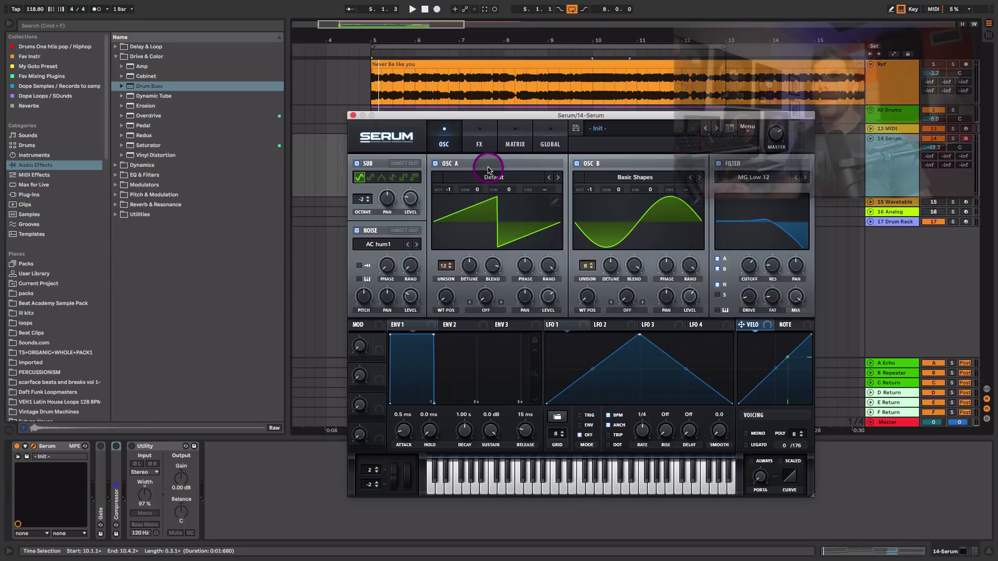
{"action": "left_click_drag", "start_coordinate": [749, 268], "coordinate": [749, 265]}
{"action": "left_click_drag", "start_coordinate": [751, 302], "coordinate": [752, 302]}
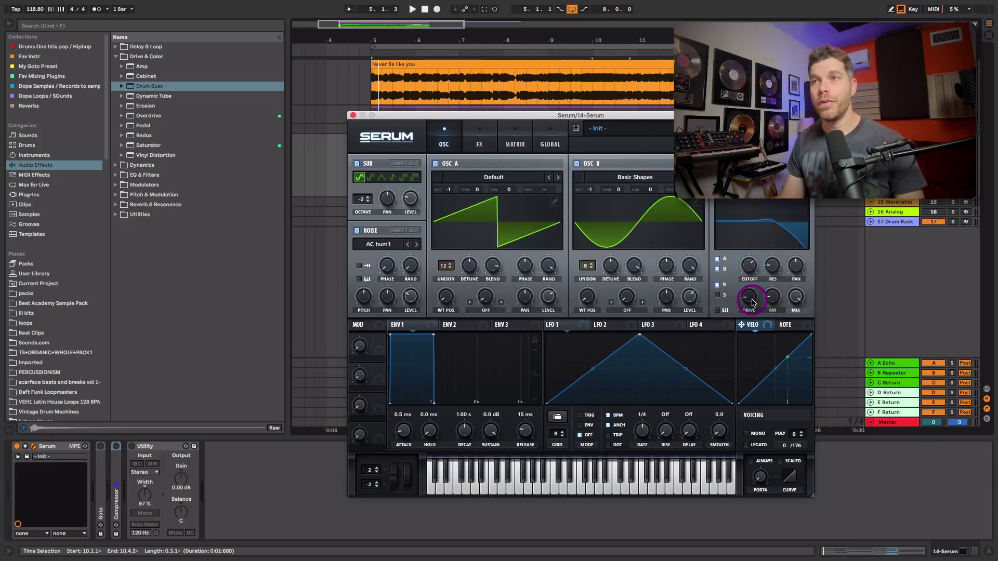
Step: Close the Serum window, open the 4-Serum 5 clip's notes and solo the 14 Serum track
{"action": "left_click", "coordinate": [353, 115]}
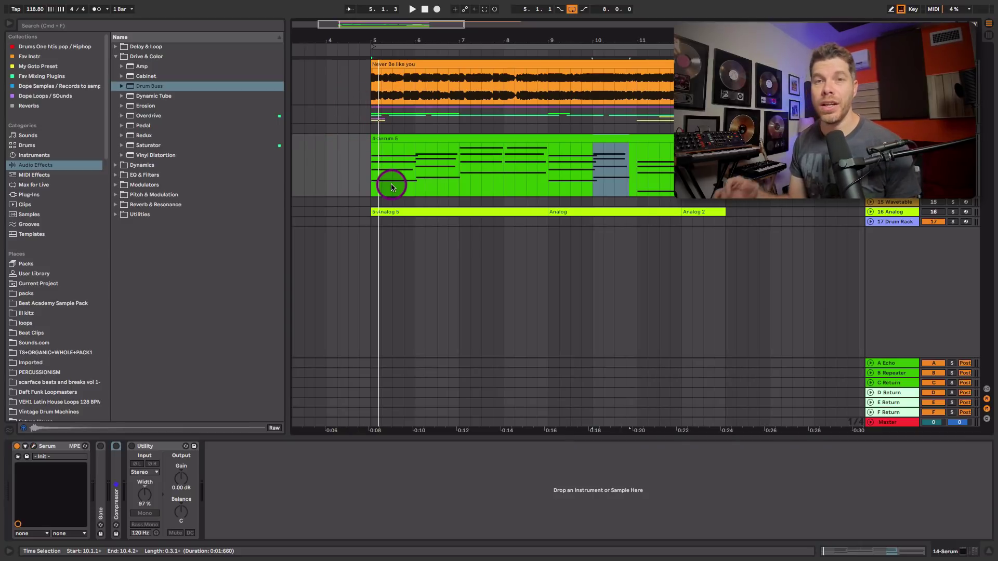
{"action": "left_click", "coordinate": [422, 141]}
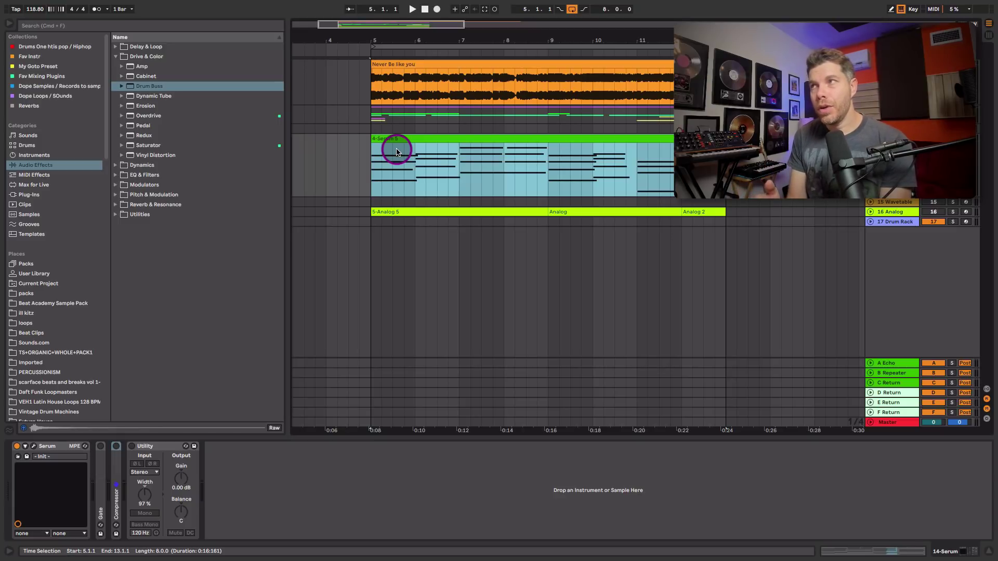
{"action": "double_click", "coordinate": [407, 139]}
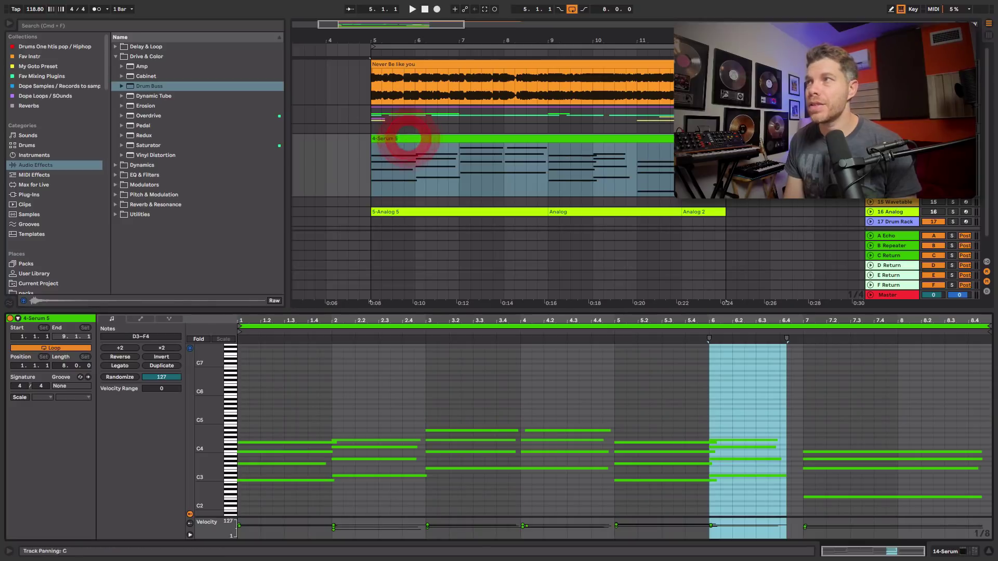
{"action": "left_click", "coordinate": [951, 138]}
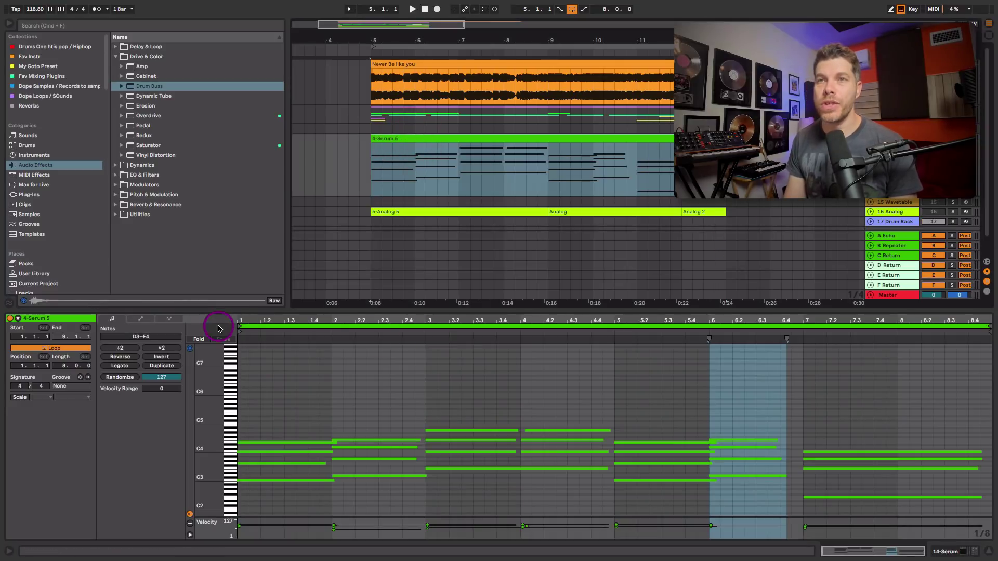
Step: Fold the note editor to the used pitches and play the soloed chord progression
{"action": "left_click", "coordinate": [201, 339]}
{"action": "key", "text": "space"}
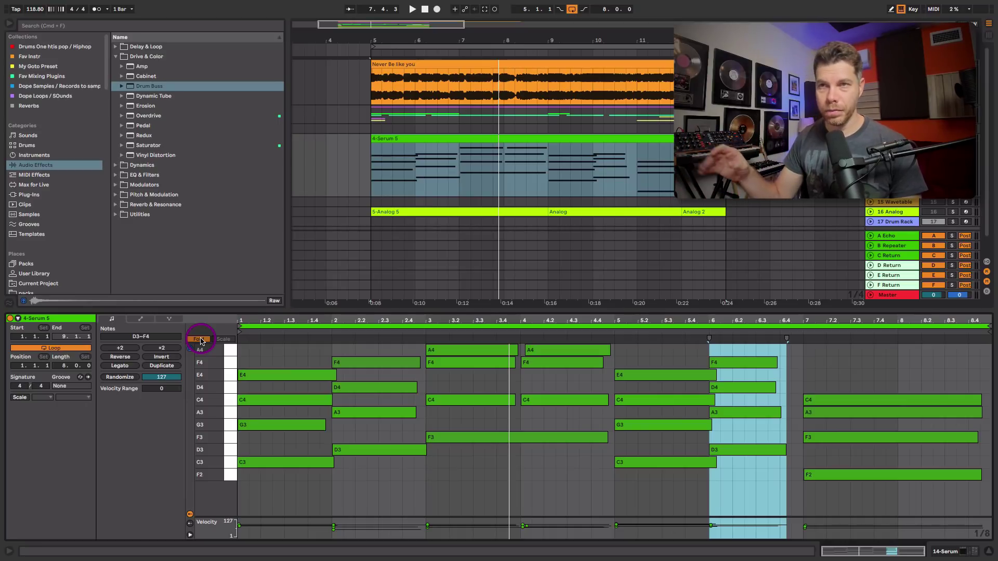
{"action": "key", "text": "space"}
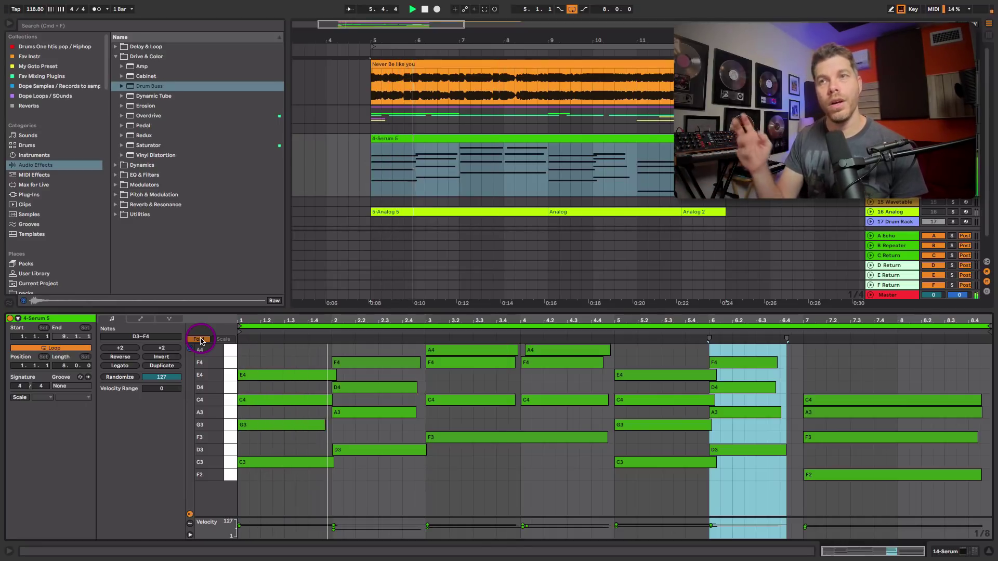
{"action": "key", "text": "space"}
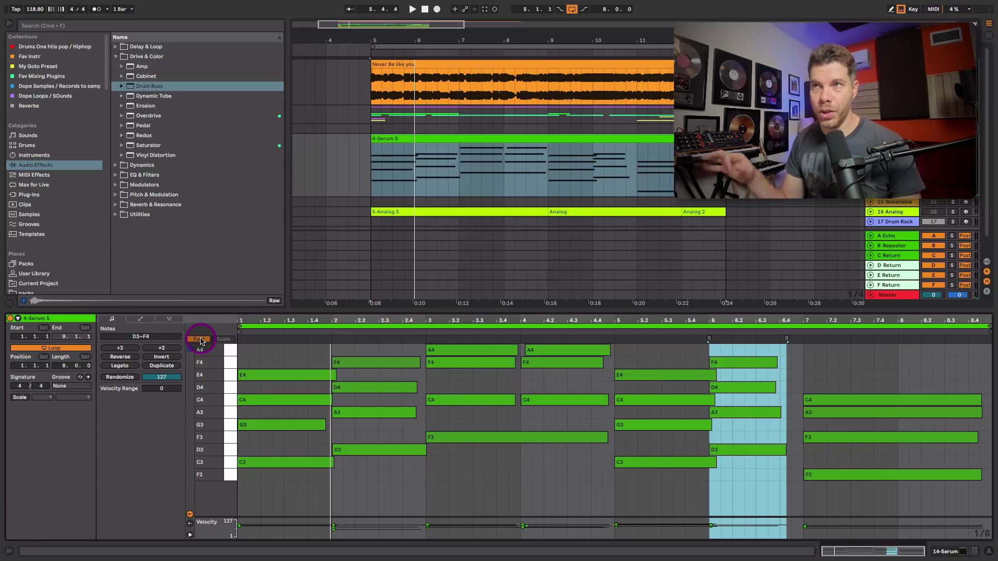
Step: Expand the Gate on 14 Serum, turn it on and enable its sidechain with 16-Analog as the audio source
{"action": "key", "text": "shift+Tab"}
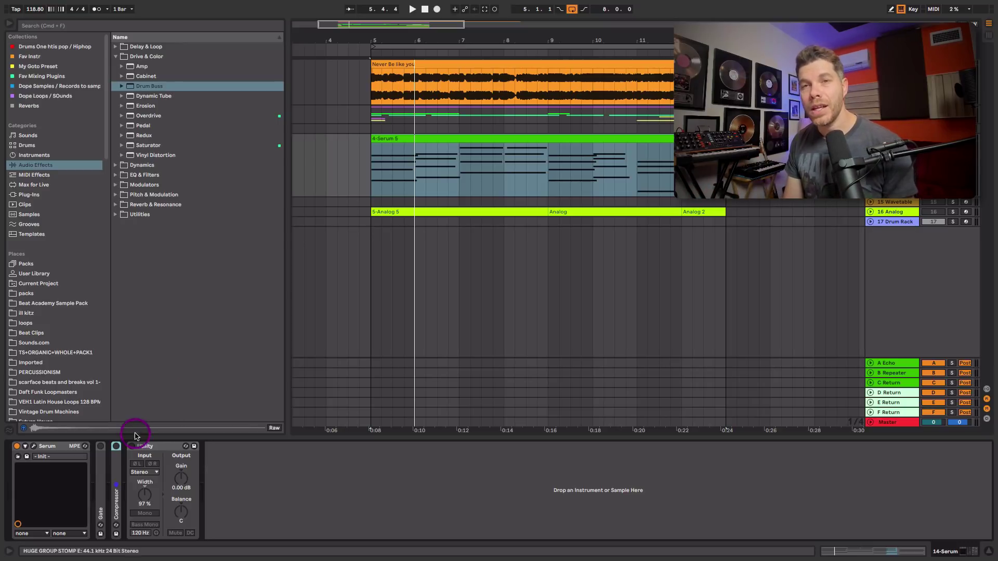
{"action": "double_click", "coordinate": [101, 459]}
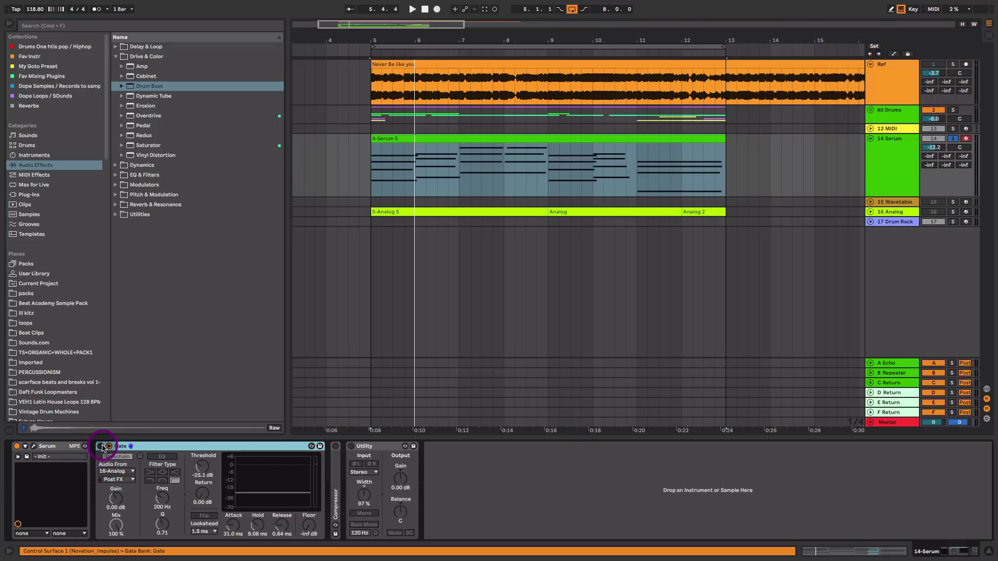
{"action": "left_click", "coordinate": [101, 446]}
{"action": "left_click", "coordinate": [118, 457]}
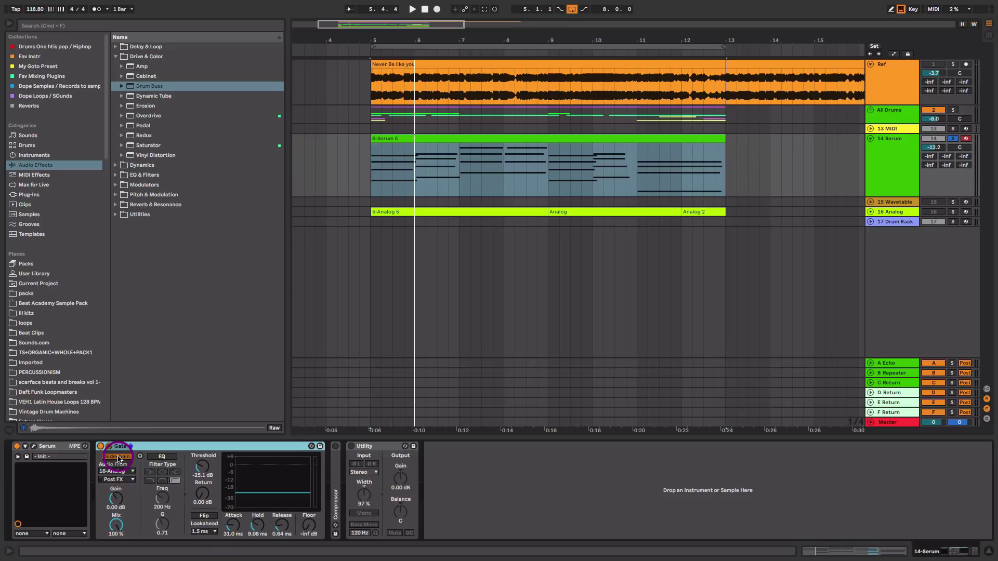
{"action": "left_click", "coordinate": [118, 457]}
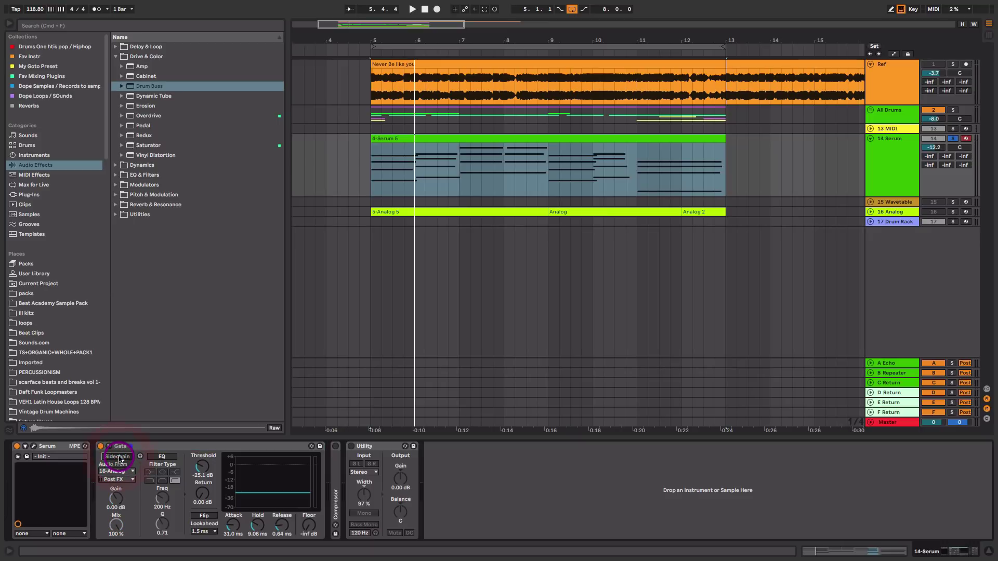
{"action": "left_click", "coordinate": [119, 457]}
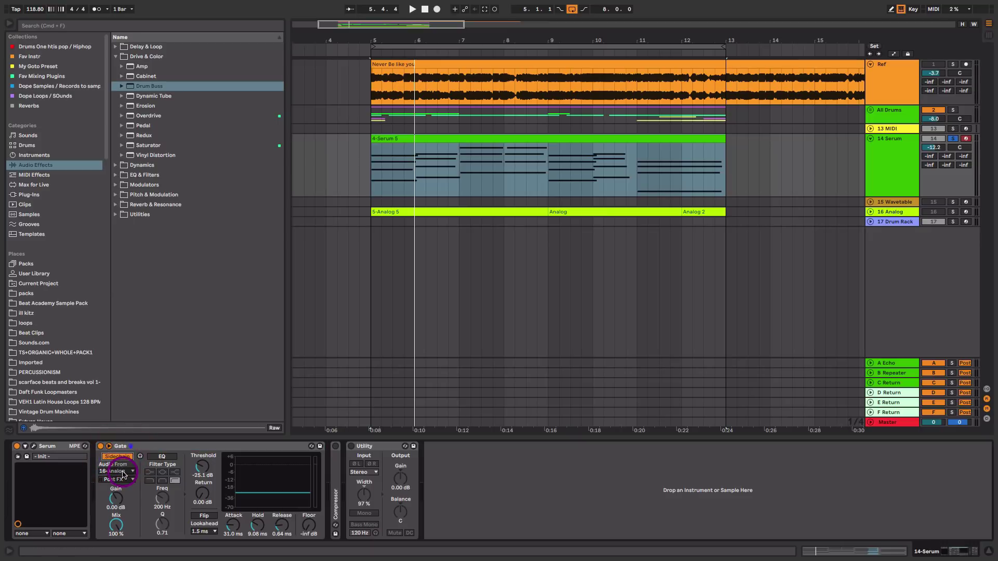
{"action": "left_click", "coordinate": [124, 472]}
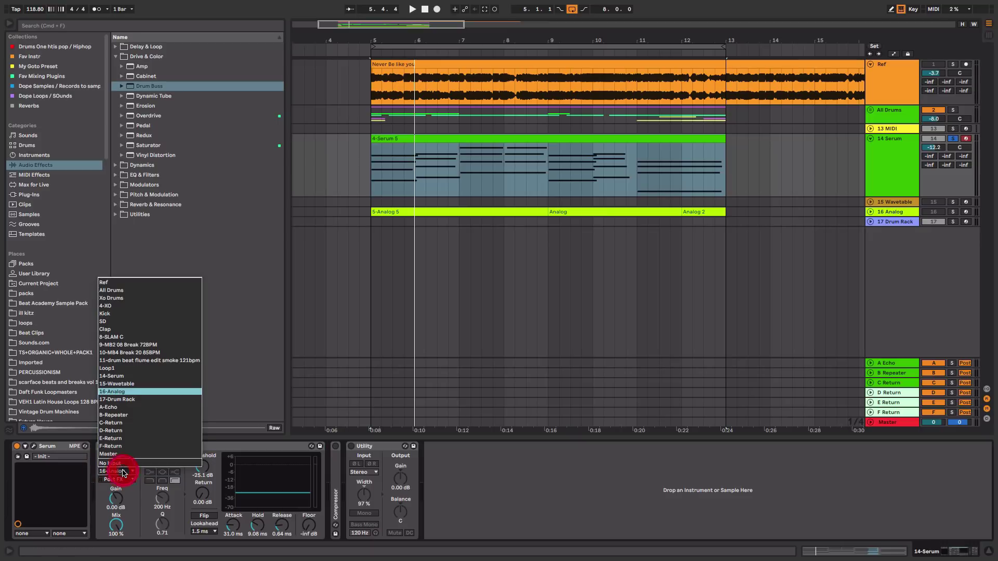
{"action": "left_click", "coordinate": [121, 398]}
Step: In the Session view, widen the 16 Analog track and solo it in place of 14 Serum
{"action": "key", "text": "Tab"}
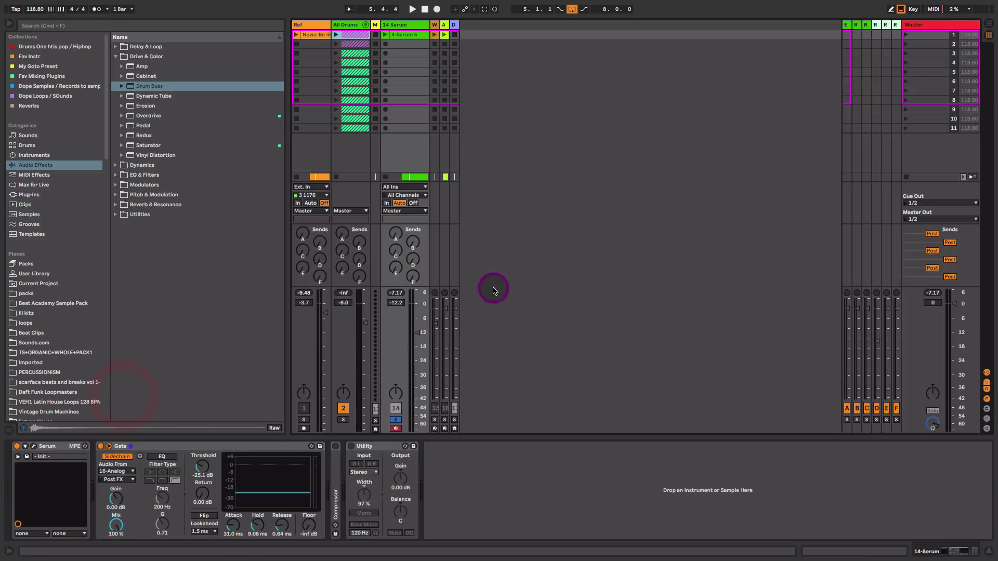
{"action": "left_click", "coordinate": [395, 419]}
{"action": "left_click", "coordinate": [445, 25]}
{"action": "left_click_drag", "start_coordinate": [447, 24], "coordinate": [495, 24]}
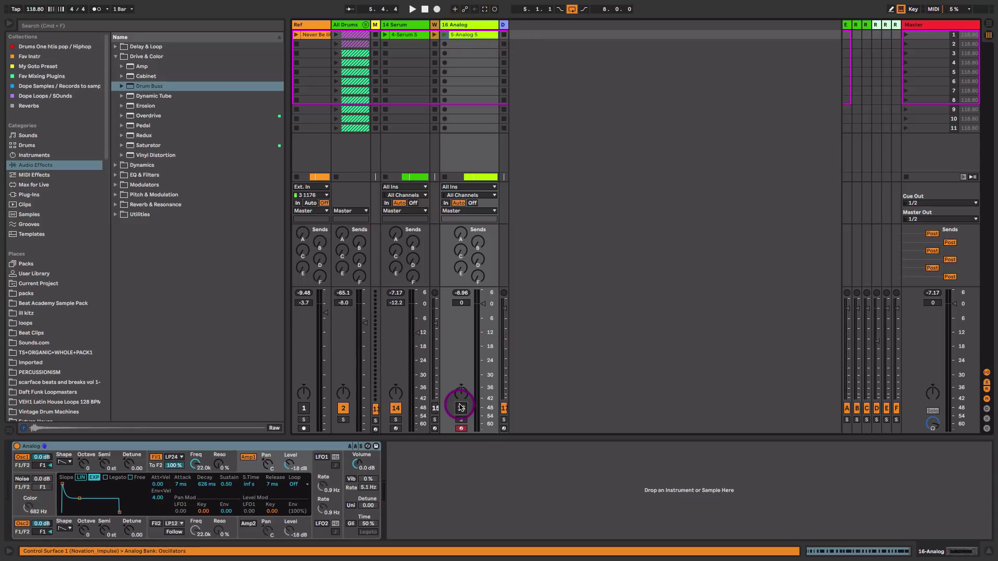
{"action": "left_click", "coordinate": [462, 419]}
{"action": "left_click", "coordinate": [463, 419]}
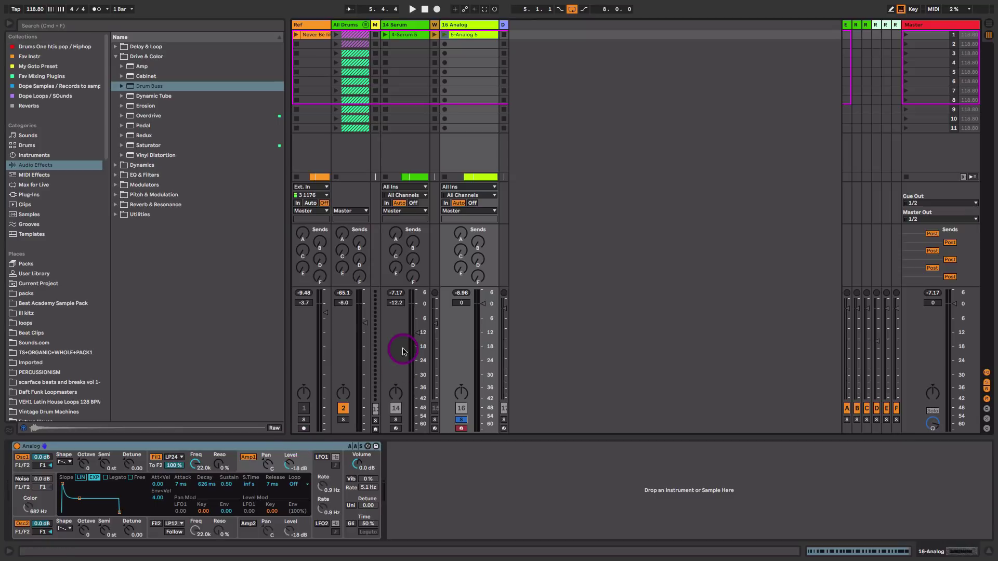
Step: Open the notes of the 5-Analog 5 clip and launch it to hear the soloed E3 rhythm pattern
{"action": "double_click", "coordinate": [479, 35]}
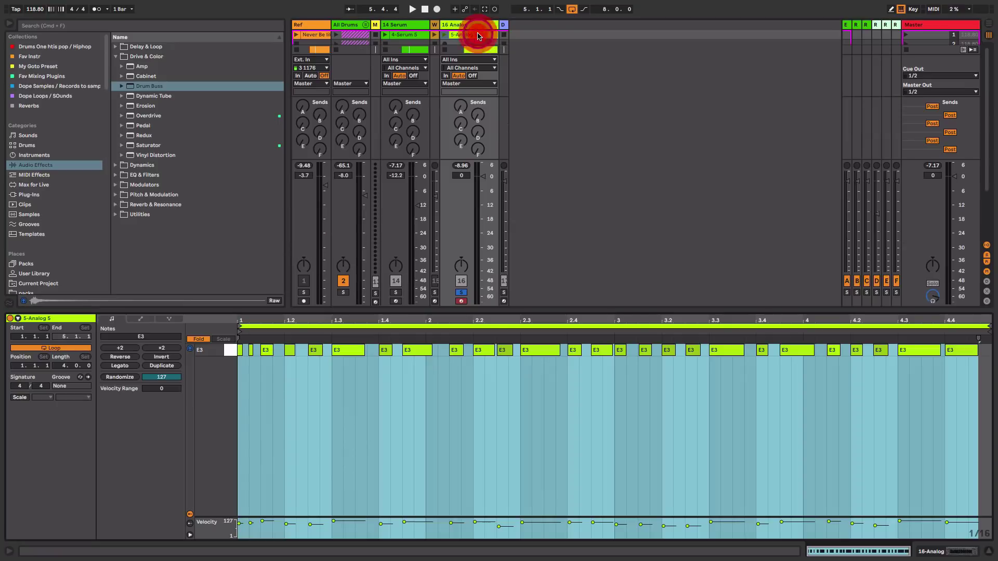
{"action": "left_click", "coordinate": [445, 35]}
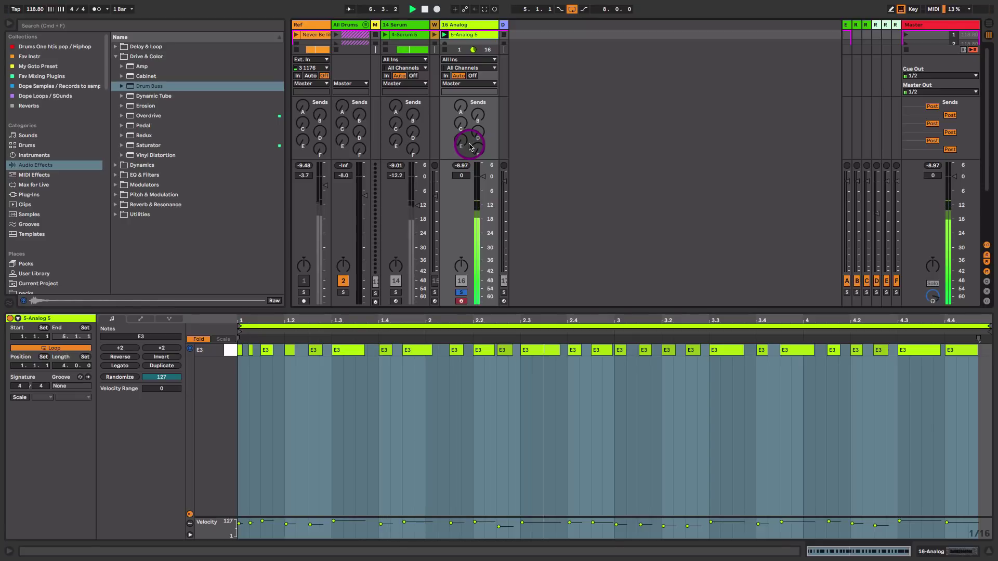
{"action": "left_click", "coordinate": [527, 319]}
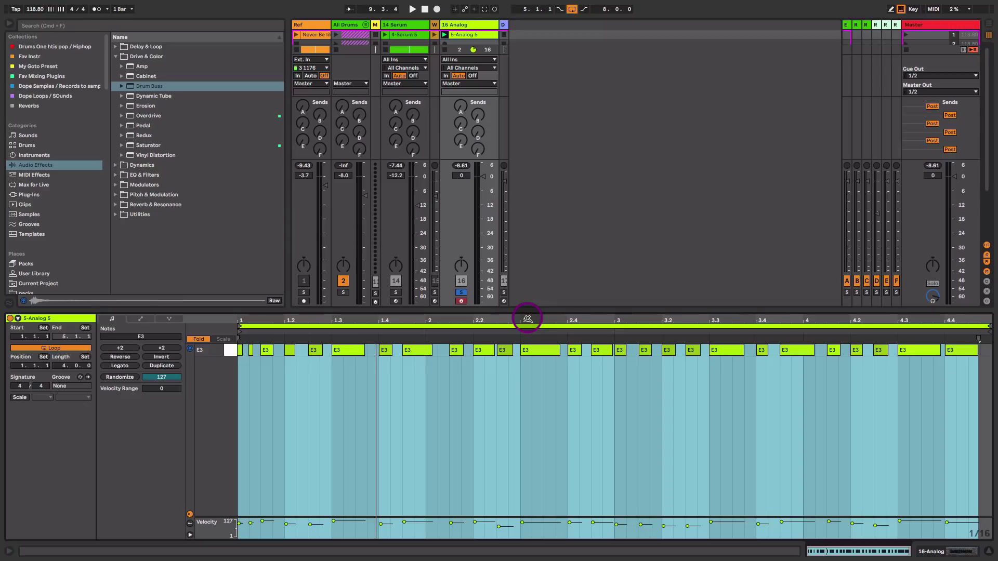
Step: Show the Analog synth on 16 Analog and set its amp envelope release to 5 ms
{"action": "key", "text": "shift+Tab"}
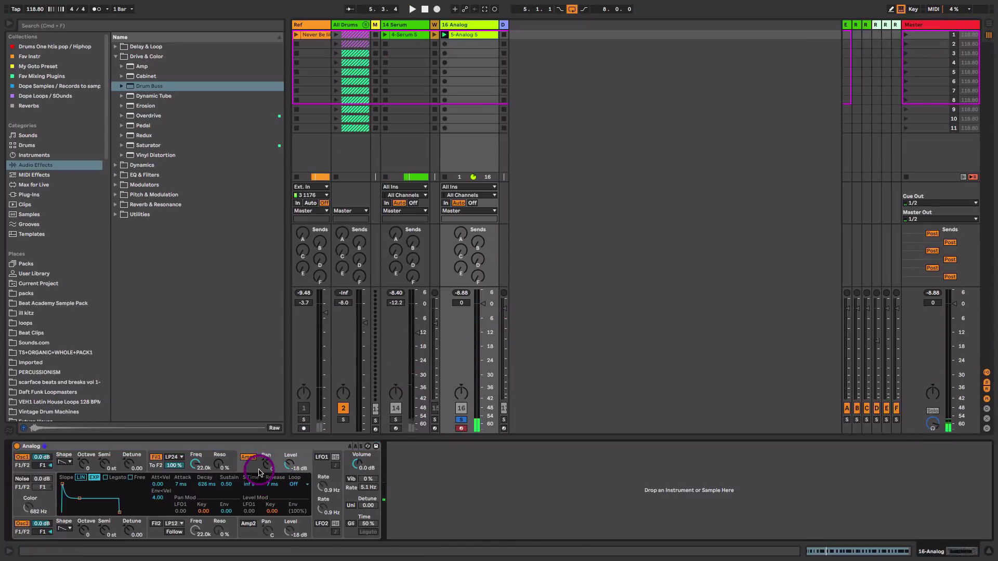
{"action": "left_click", "coordinate": [273, 484]}
{"action": "mouse_move", "coordinate": [272, 484]}
{"action": "left_mouse_down"}
{"action": "mouse_move", "coordinate": [279, 502]}
{"action": "mouse_move", "coordinate": [277, 486]}
{"action": "left_mouse_up"}
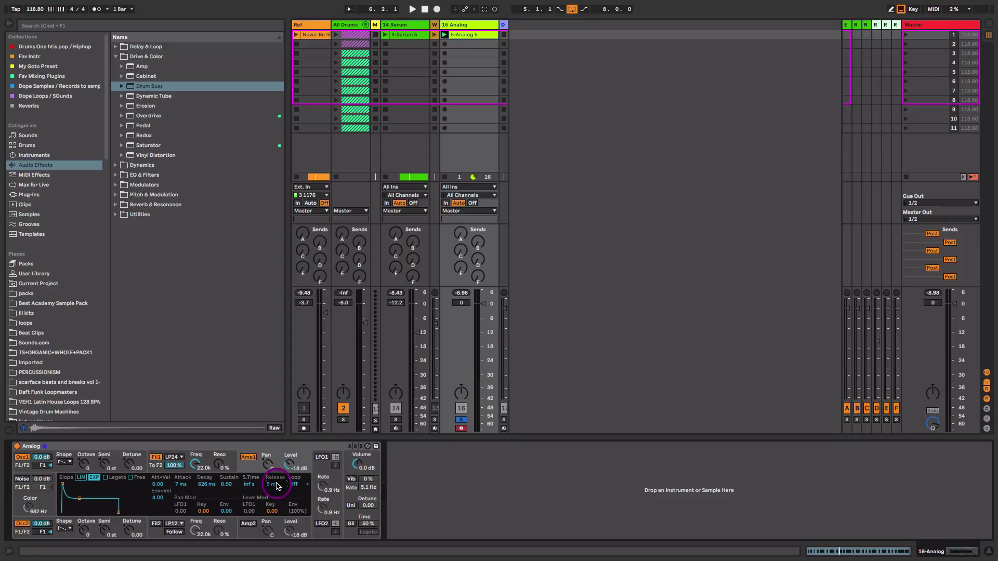
Step: Select the 14 Serum track and solo it in place of 16 Analog
{"action": "left_click", "coordinate": [417, 25]}
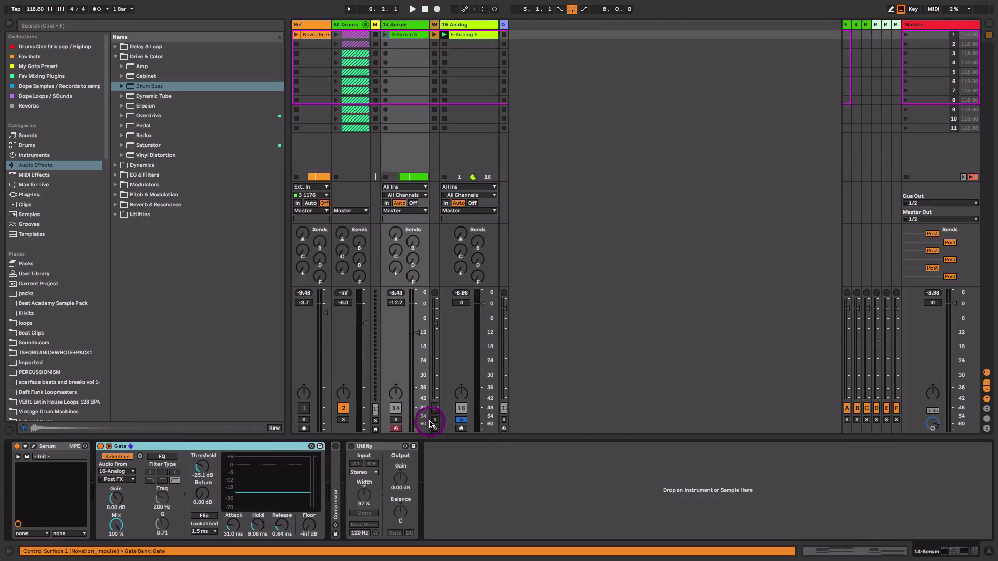
{"action": "left_click", "coordinate": [395, 420]}
{"action": "left_click", "coordinate": [461, 419]}
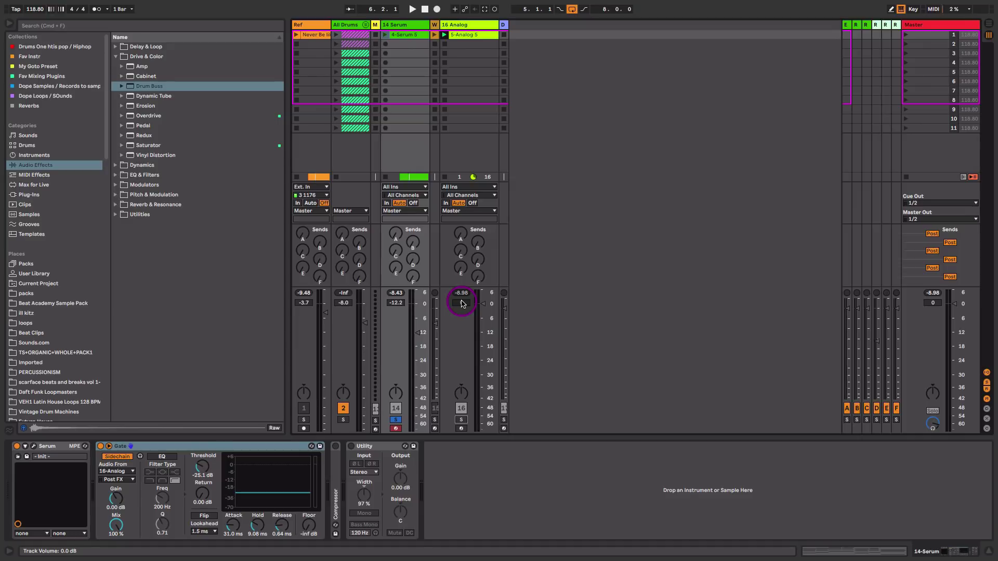
{"action": "left_click", "coordinate": [395, 420]}
{"action": "left_click", "coordinate": [462, 409]}
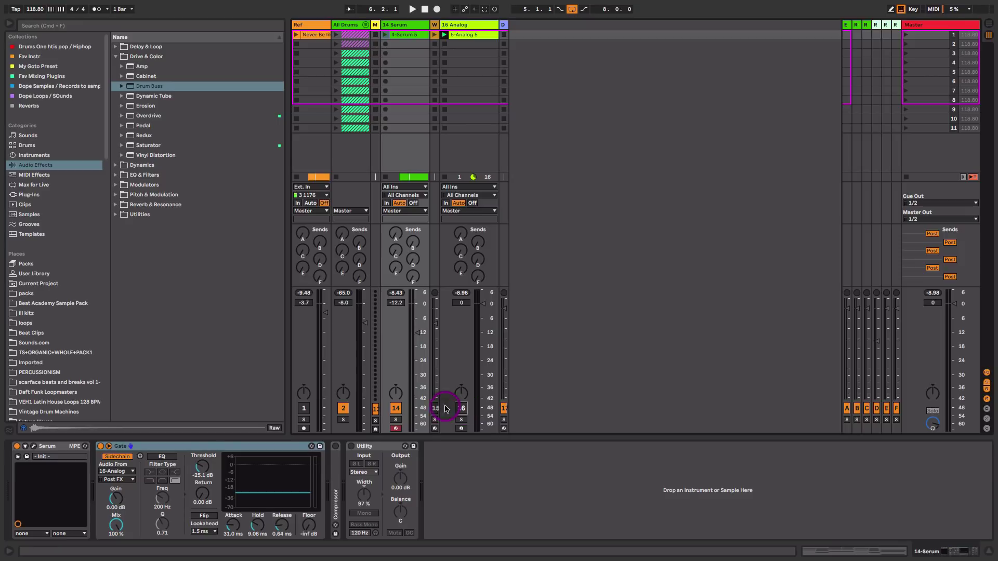
{"action": "left_click", "coordinate": [395, 419]}
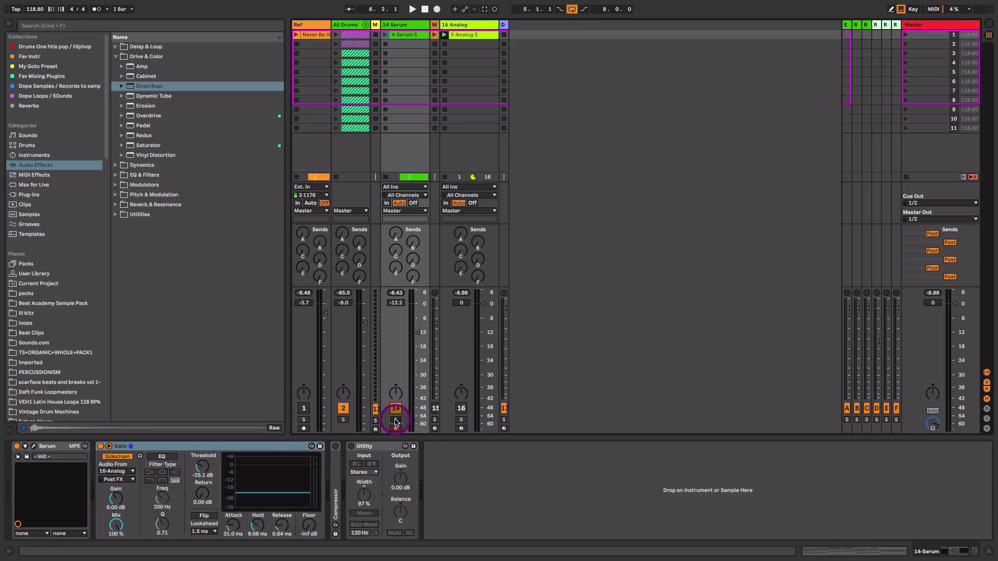
Step: Toggle the Gate's sidechain off and on, reselect 16-Analog as its source and play the gated chords
{"action": "left_click", "coordinate": [120, 456]}
{"action": "left_click", "coordinate": [119, 457]}
{"action": "left_click", "coordinate": [125, 471]}
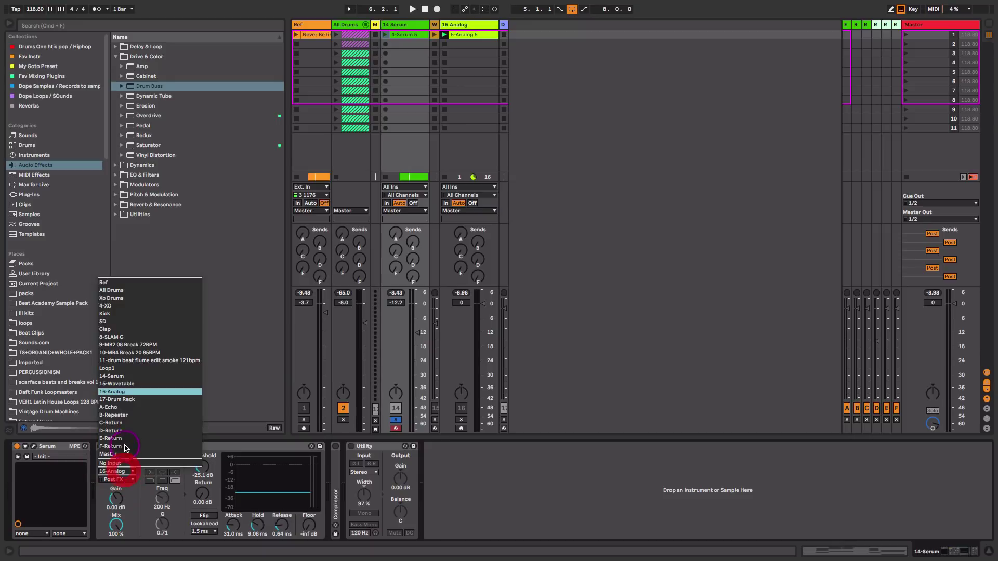
{"action": "left_click", "coordinate": [129, 393]}
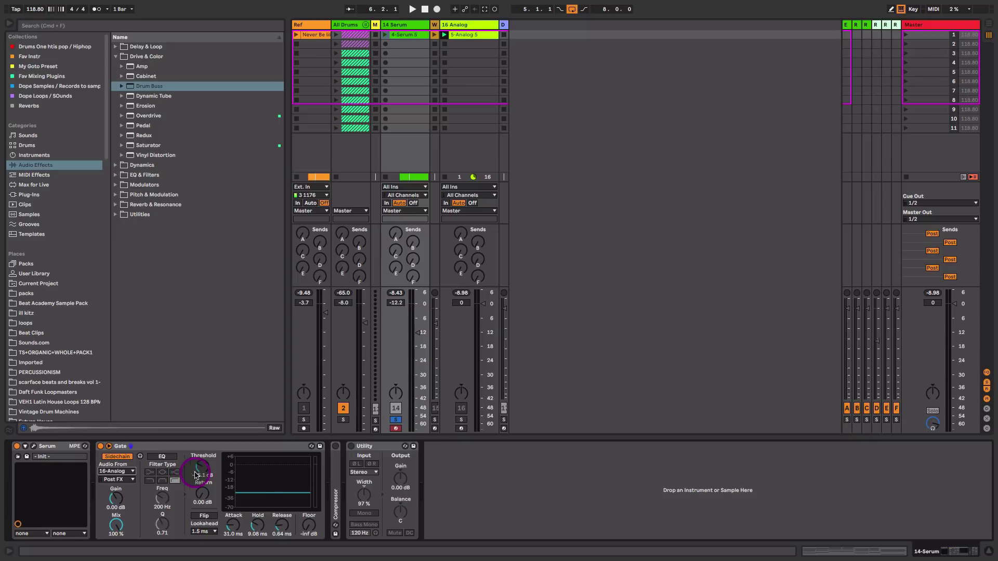
{"action": "key", "text": "space"}
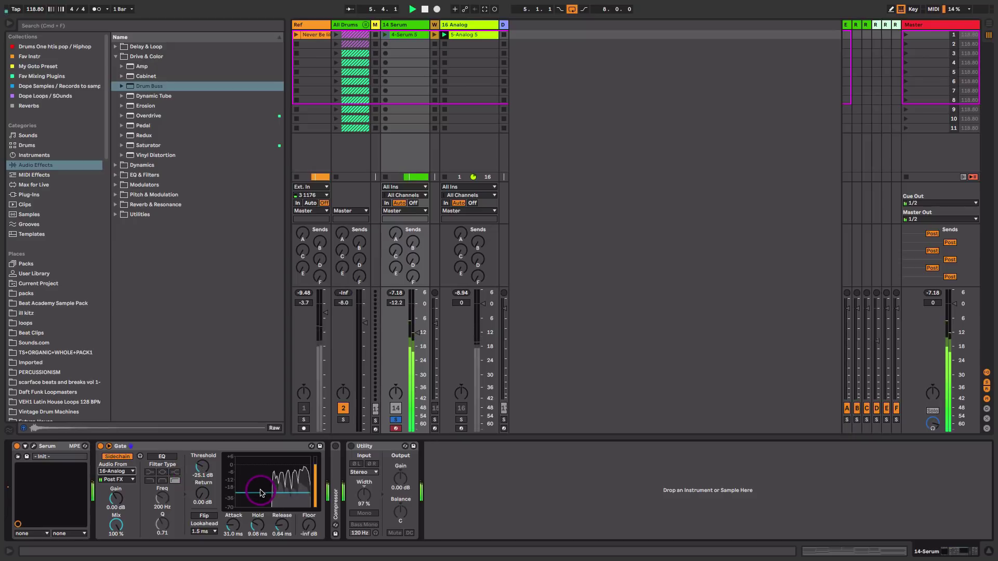
Step: View the 5-Analog 5 clip's notes, return to the Arrangement view and unfold 16 Analog, leaving 14 Serum selected
{"action": "double_click", "coordinate": [473, 35]}
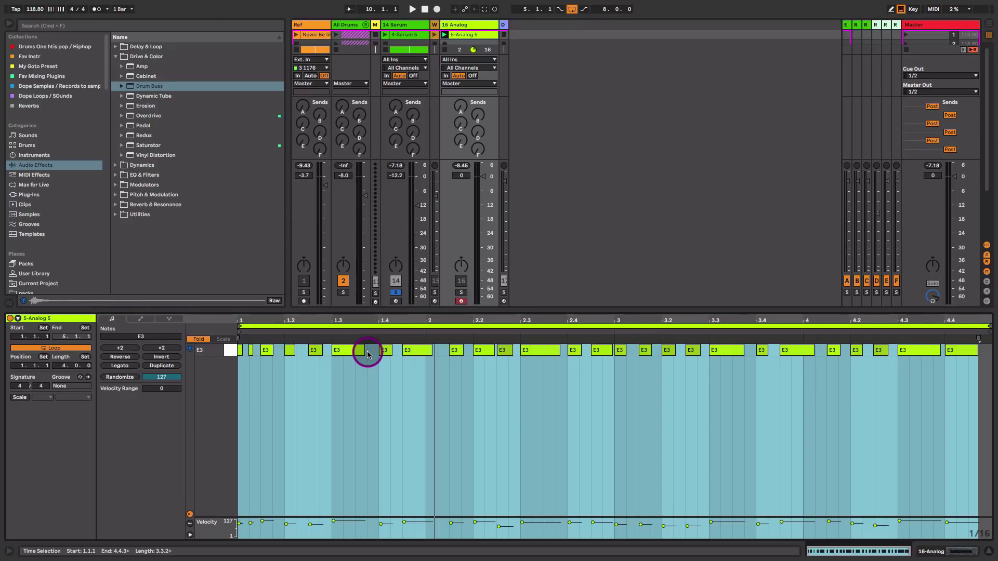
{"action": "key", "text": "shift+Tab"}
{"action": "key", "text": "Tab"}
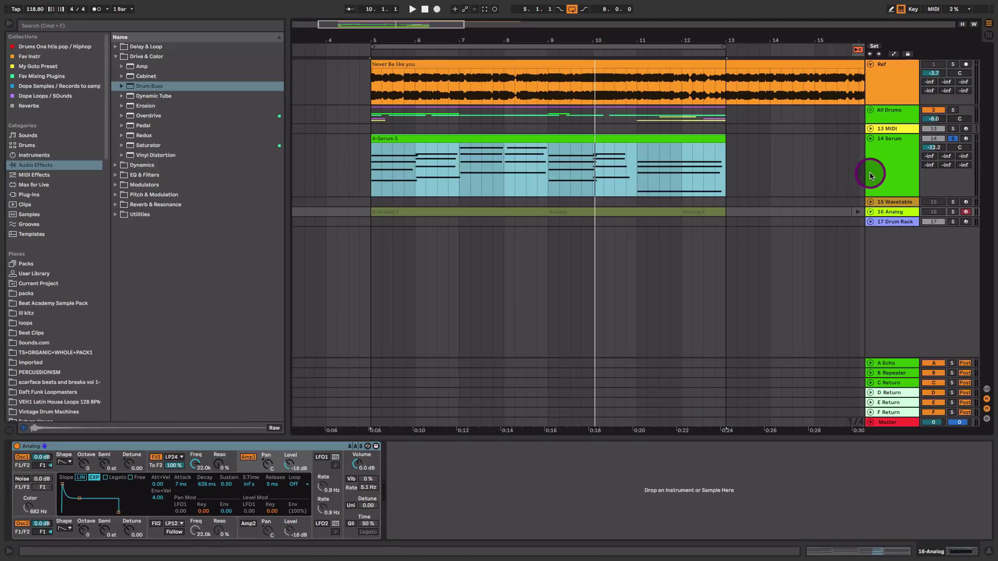
{"action": "left_click", "coordinate": [869, 212]}
{"action": "left_click", "coordinate": [876, 171]}
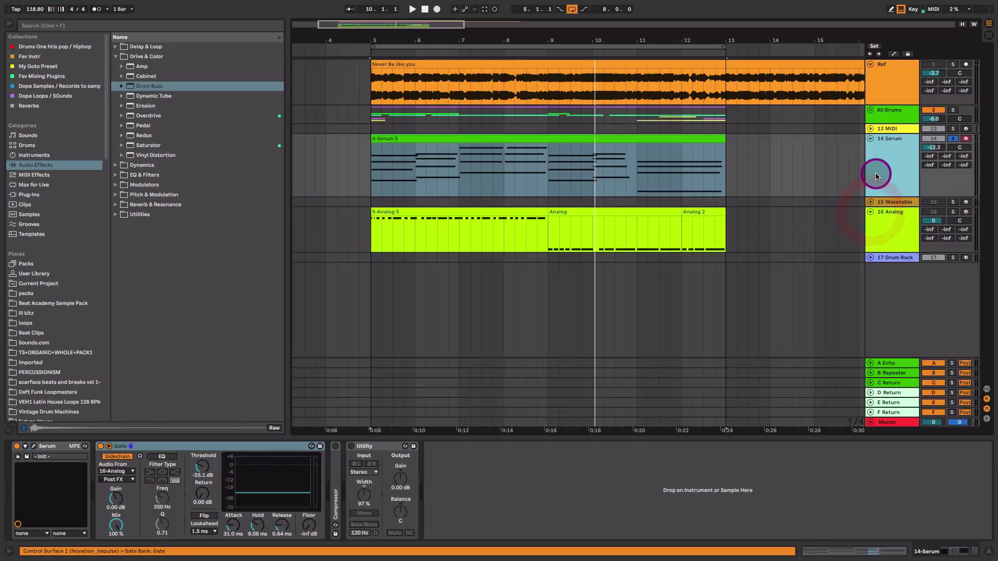
Step: Try the Gate's attack at 0.02 ms and audition the gated chords
{"action": "left_click", "coordinate": [237, 446]}
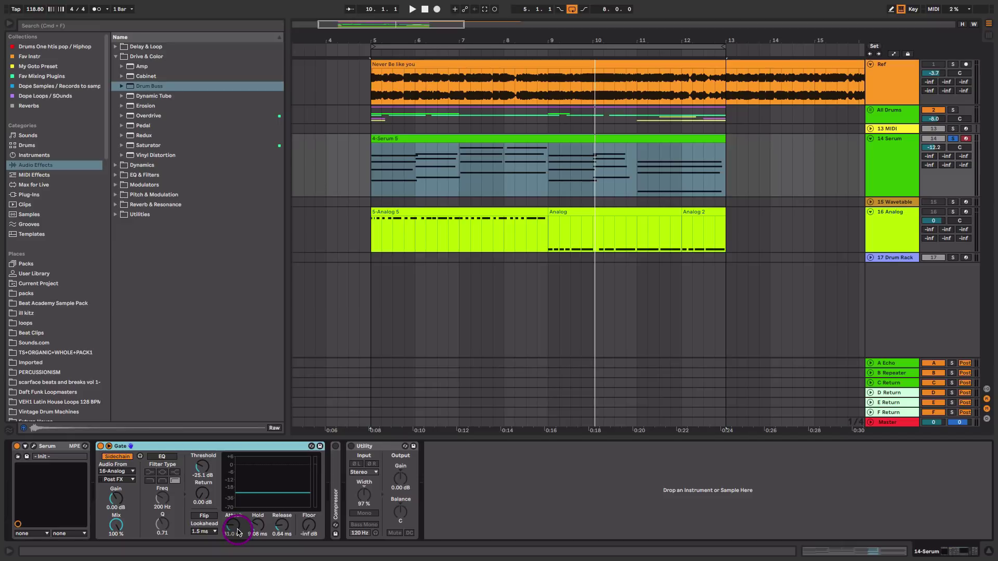
{"action": "left_click_drag", "start_coordinate": [238, 532], "coordinate": [237, 537]}
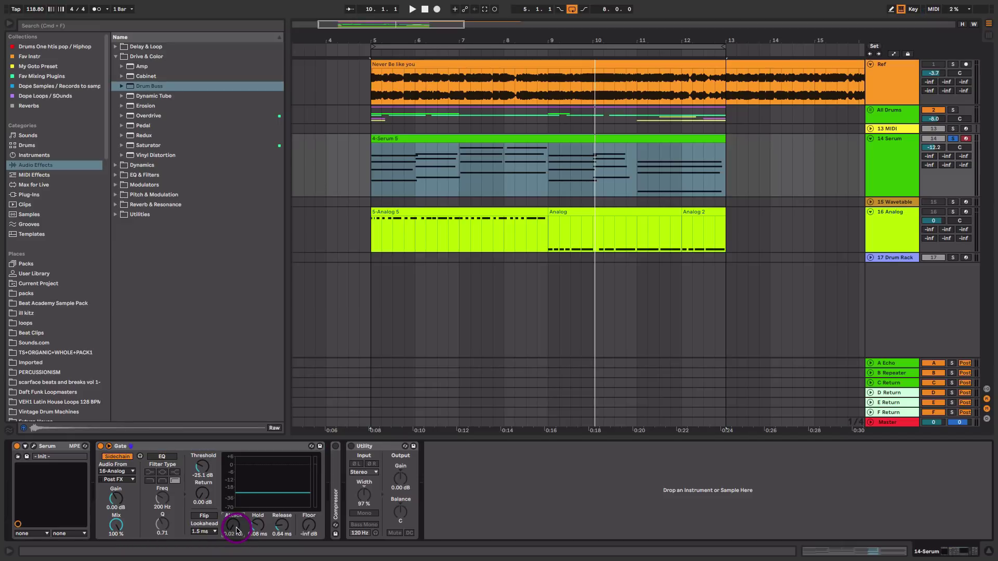
{"action": "key", "text": "space"}
{"action": "key", "text": "space"}
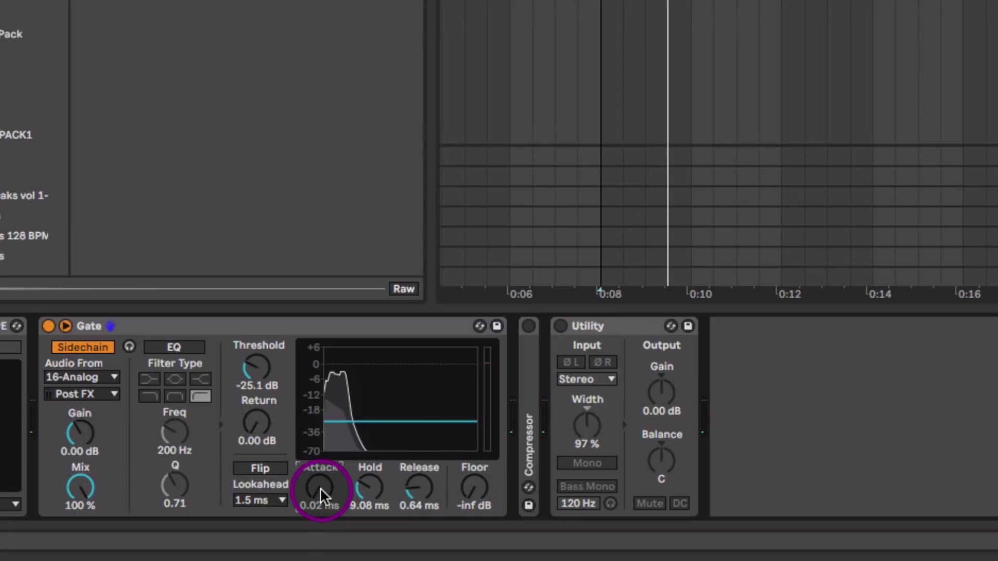
Step: Tune the Gate during playback to 25.0 ms attack, 5.08 ms hold and 0.91 ms release
{"action": "left_click_drag", "start_coordinate": [321, 497], "coordinate": [366, 452]}
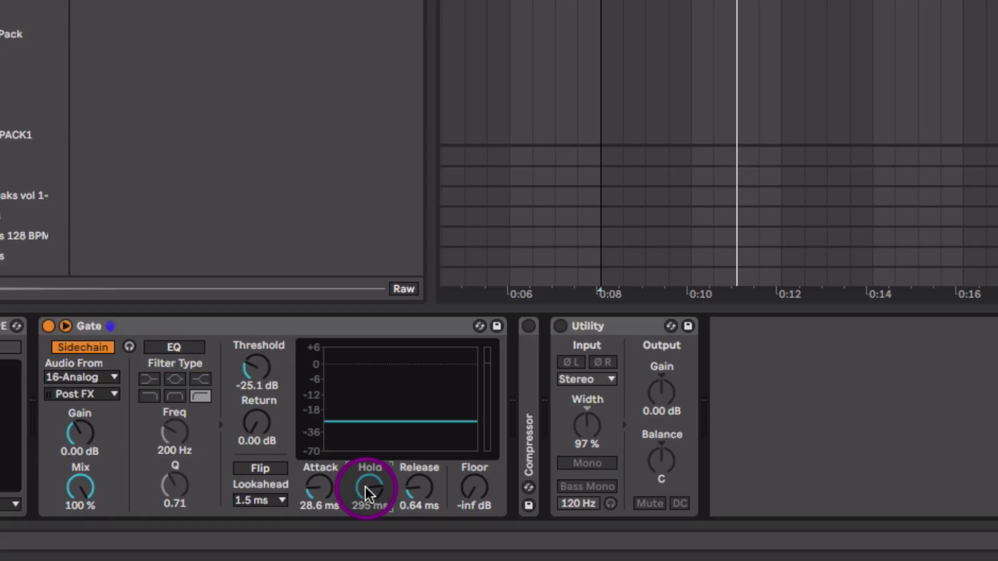
{"action": "left_click_drag", "start_coordinate": [366, 493], "coordinate": [415, 486]}
{"action": "key", "text": "space"}
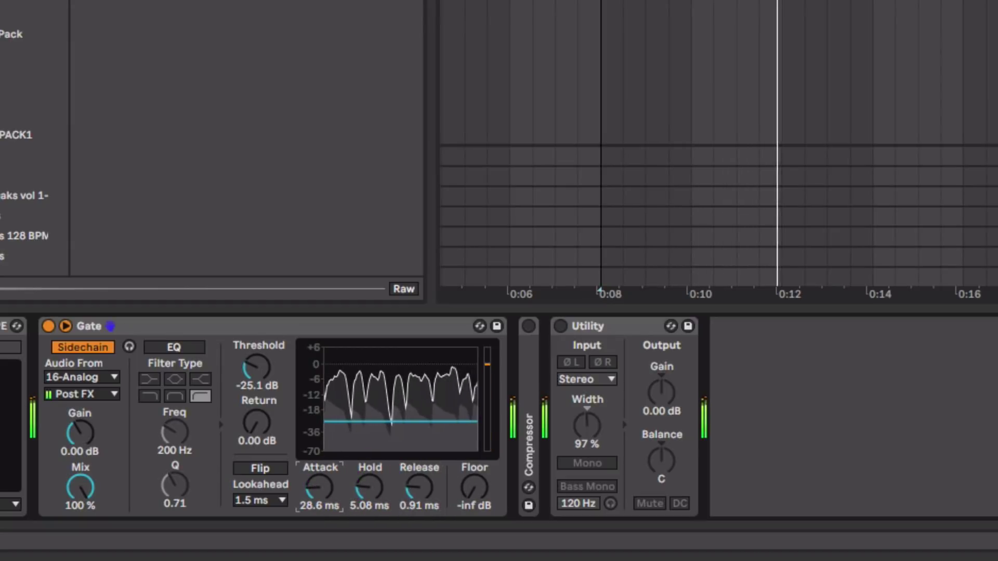
{"action": "left_click_drag", "start_coordinate": [323, 490], "coordinate": [323, 495]}
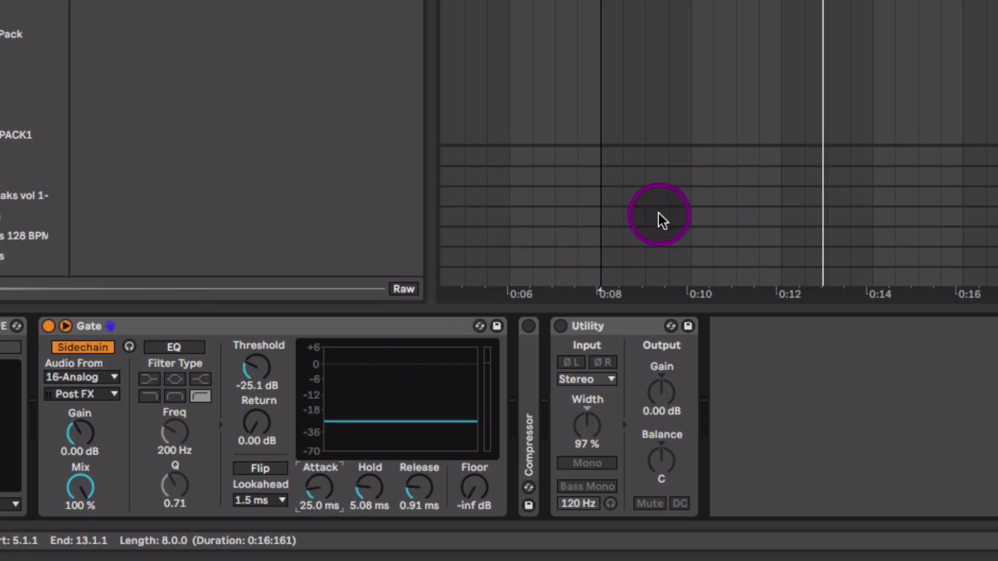
Step: Compare the Serum chords with the Gate bypassed and switched back on during playback
{"action": "left_click", "coordinate": [48, 326]}
{"action": "key", "text": "space"}
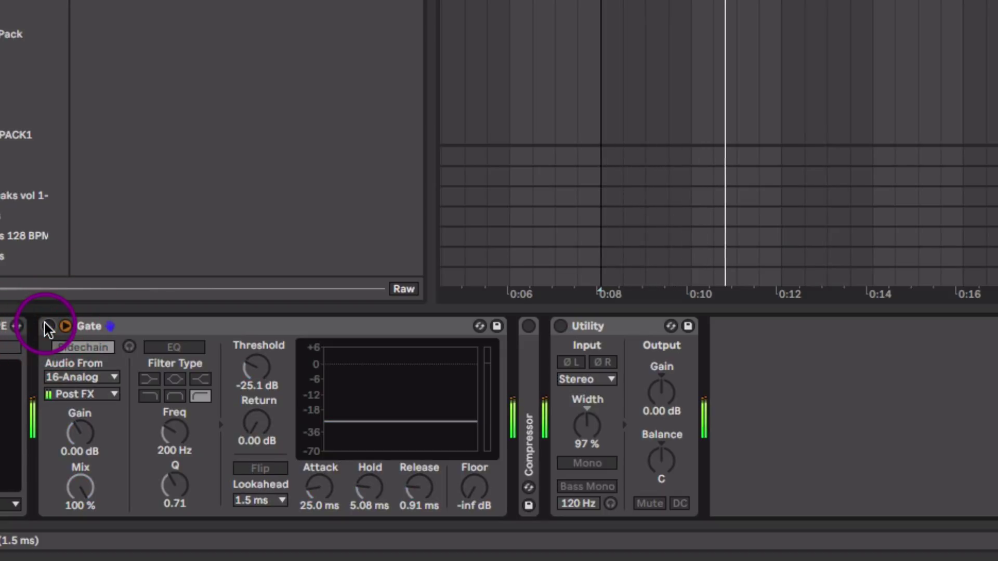
{"action": "left_click", "coordinate": [48, 327]}
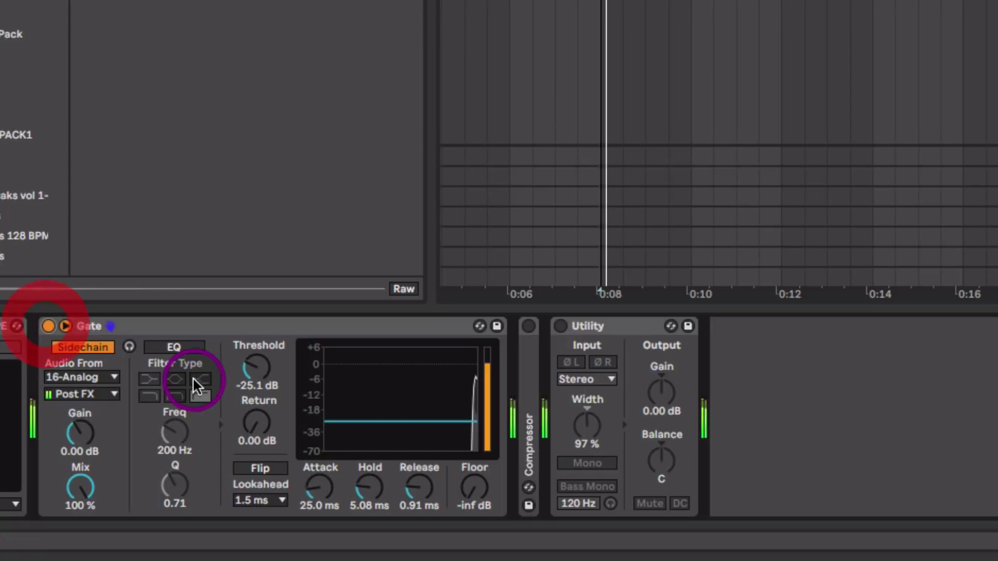
Step: Expand and turn on the Compressor after the Gate, and set its sidechain source to Kick
{"action": "double_click", "coordinate": [529, 382]}
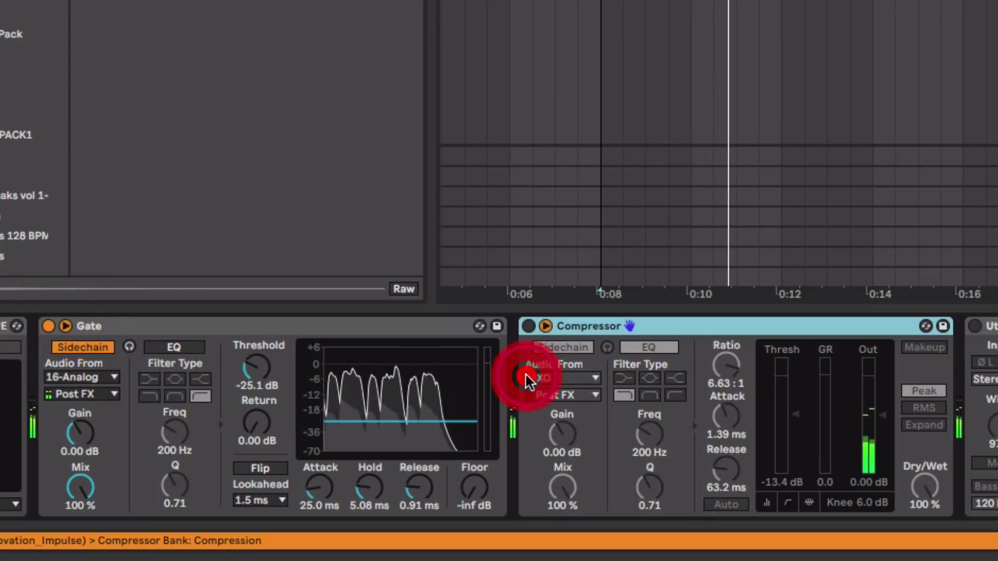
{"action": "left_click", "coordinate": [527, 326]}
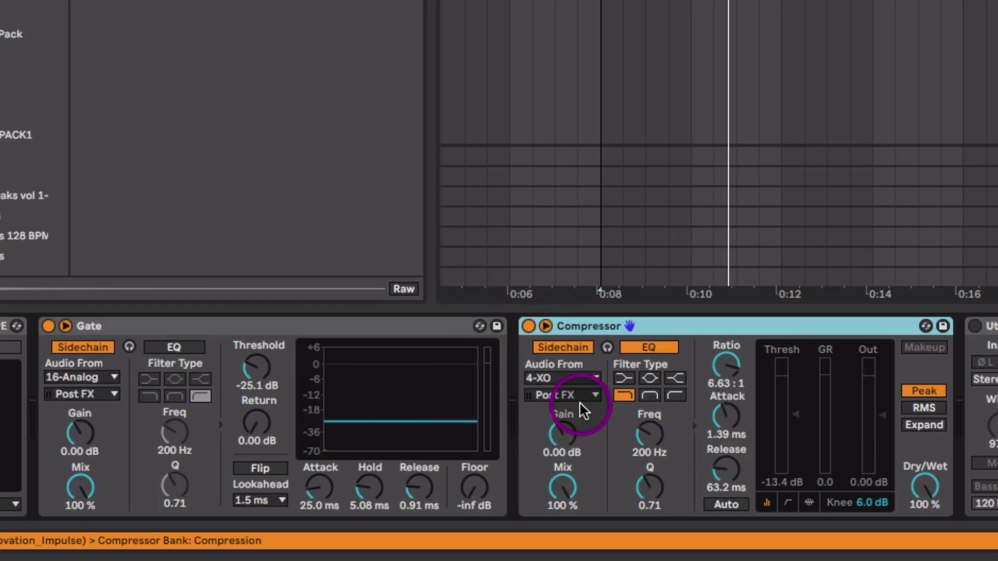
{"action": "left_click", "coordinate": [582, 378]}
{"action": "left_click", "coordinate": [592, 57]}
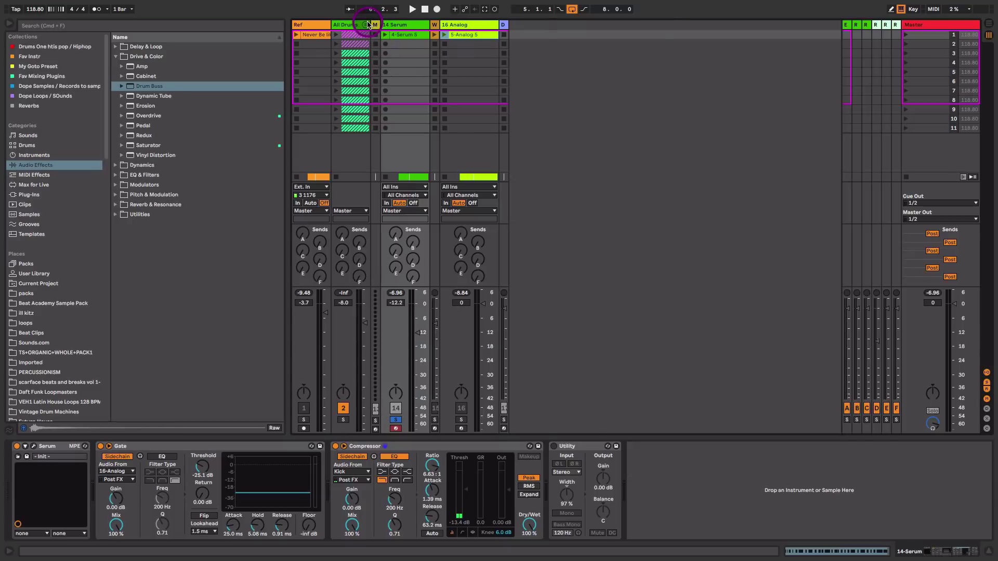
Step: Unfold the All Drums group and check KICK 1's output bus options in the XO plug-in
{"action": "left_click", "coordinate": [367, 24]}
{"action": "left_click", "coordinate": [390, 28]}
{"action": "left_click", "coordinate": [406, 28]}
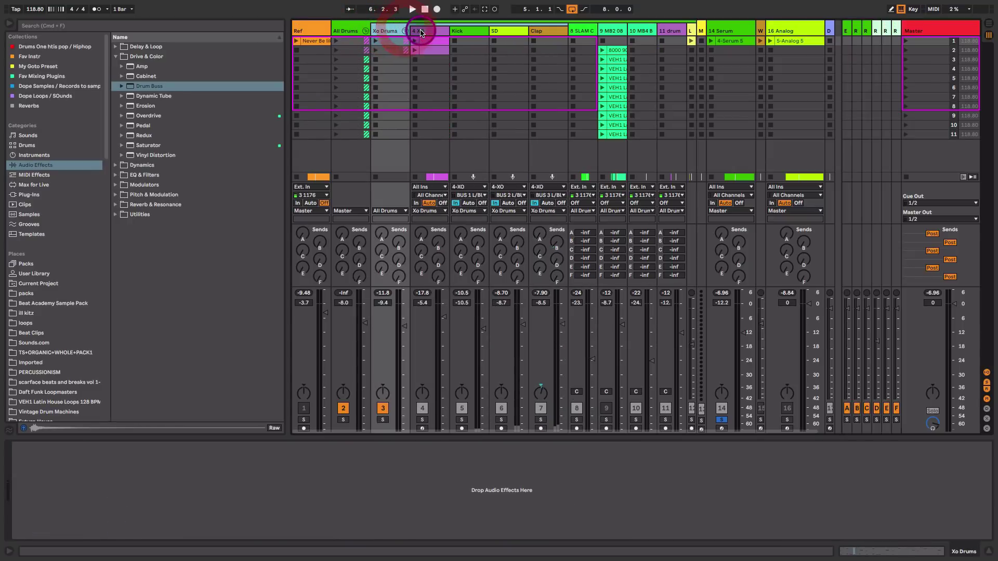
{"action": "left_click", "coordinate": [421, 32]}
{"action": "left_click", "coordinate": [34, 448]}
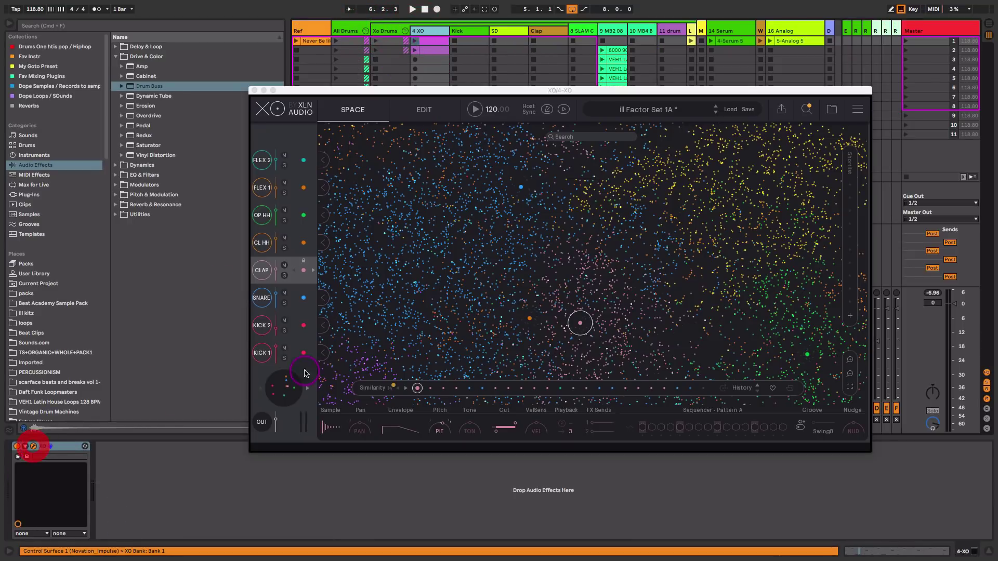
{"action": "left_click", "coordinate": [262, 355]}
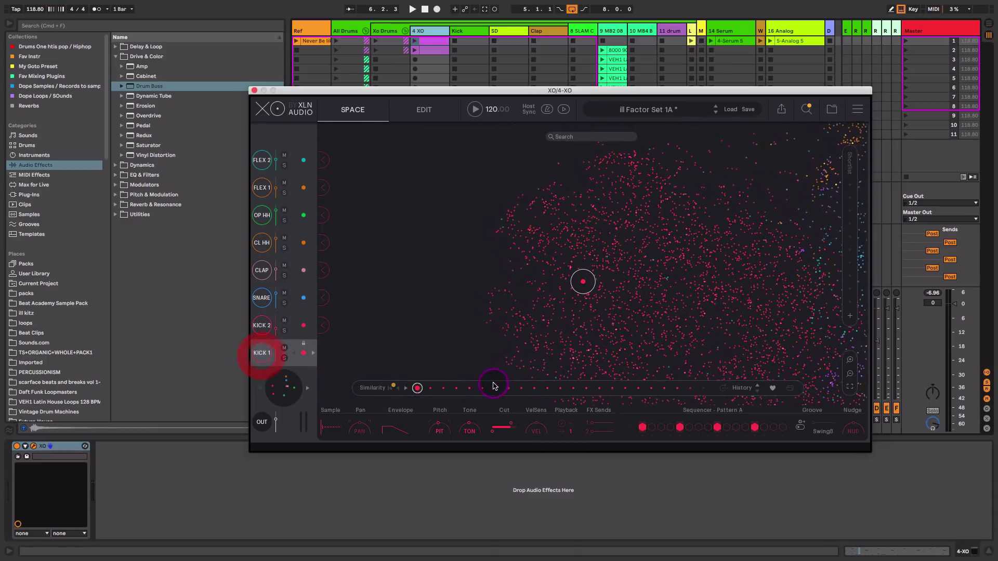
{"action": "left_click", "coordinate": [571, 435]}
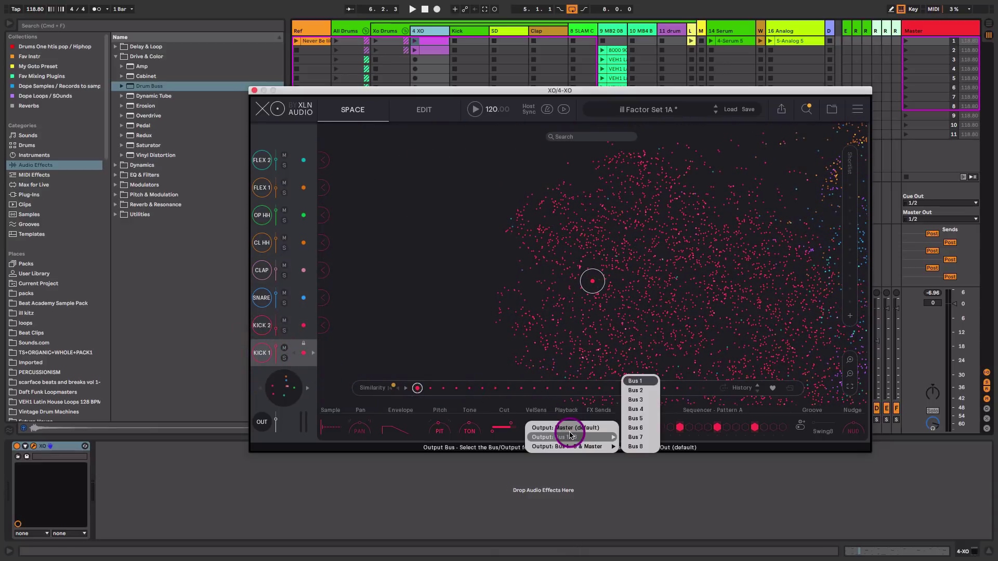
{"action": "mouse_move", "coordinate": [591, 437]}
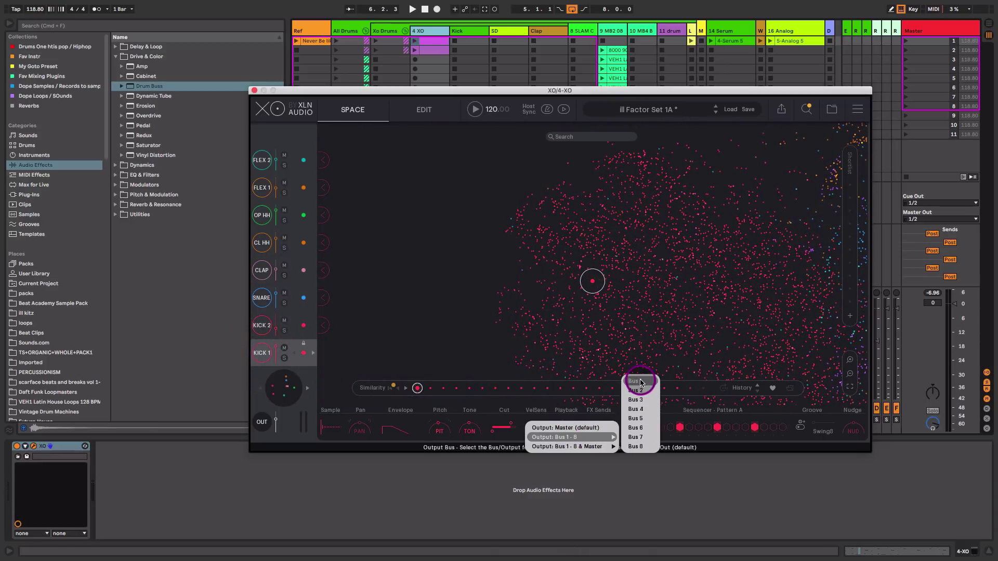
{"action": "left_click", "coordinate": [254, 90]}
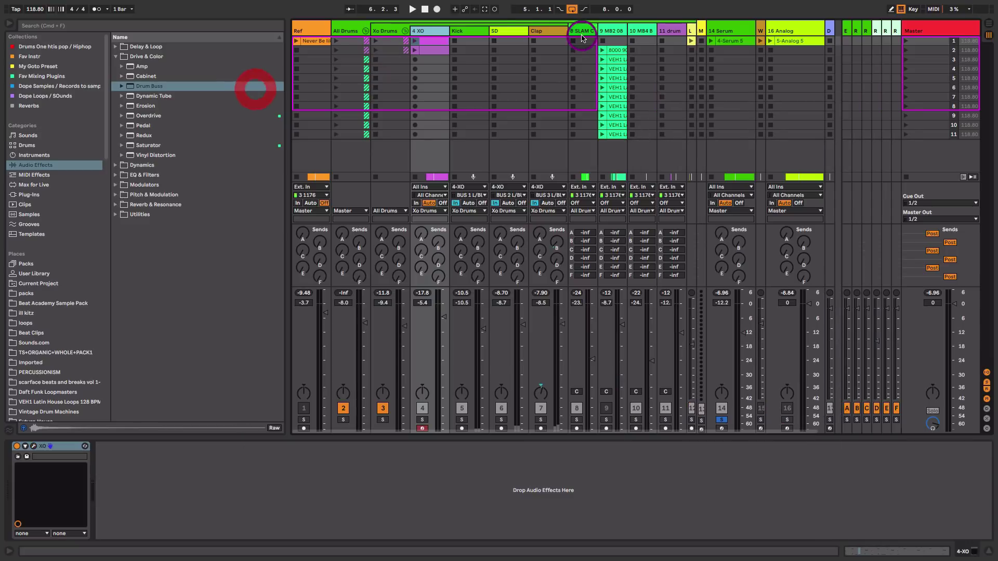
Step: Set the Kick track's audio input to 4-XO with channel BUS 1 L/BUS 1 R-XO
{"action": "left_click", "coordinate": [476, 32]}
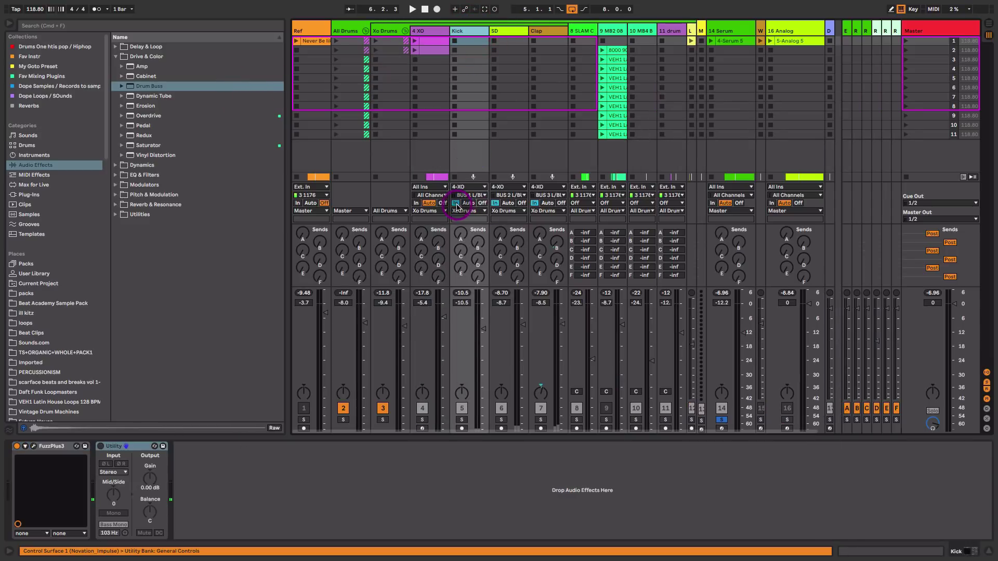
{"action": "left_click", "coordinate": [483, 196]}
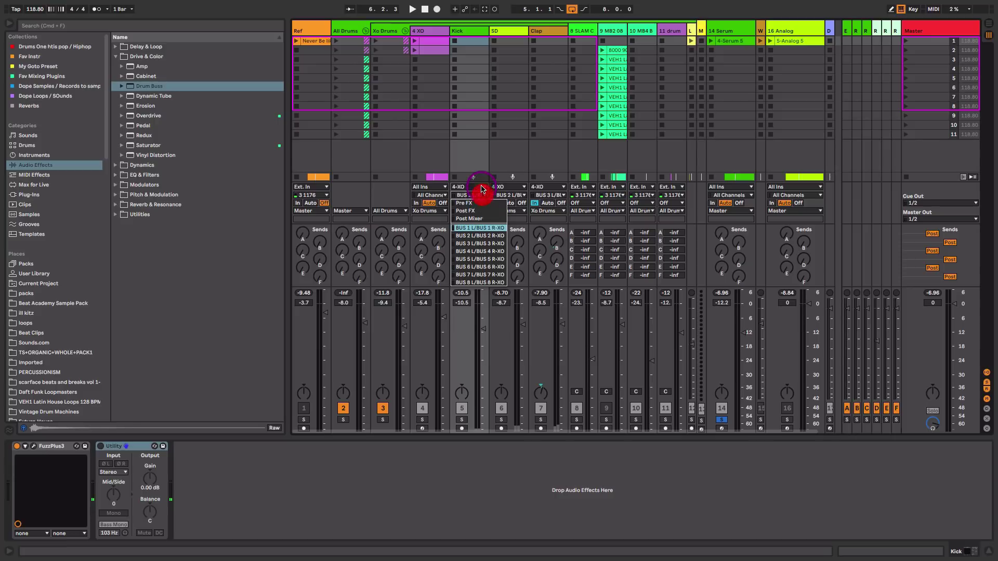
{"action": "left_click", "coordinate": [482, 188]}
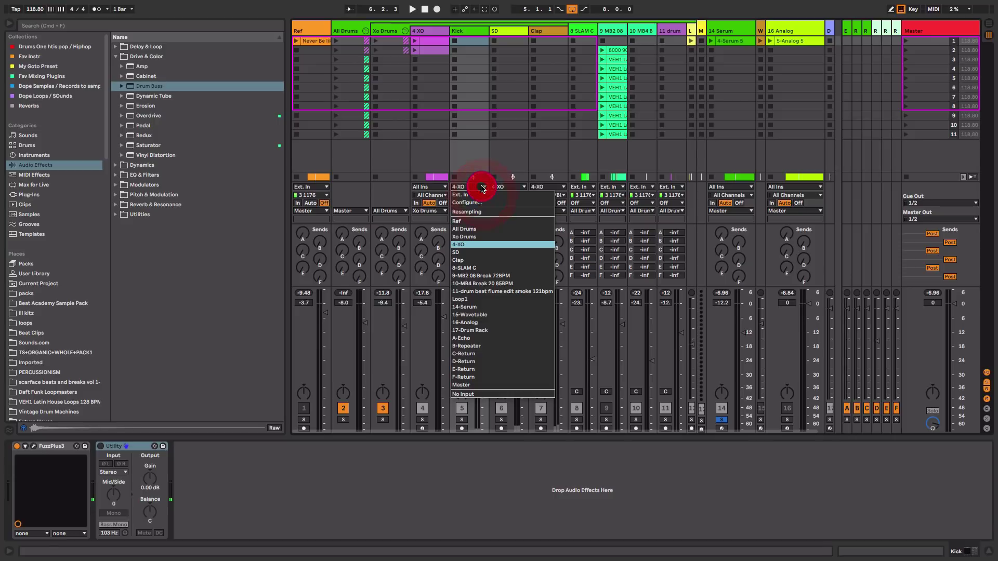
{"action": "left_click", "coordinate": [467, 248]}
{"action": "left_click", "coordinate": [474, 196]}
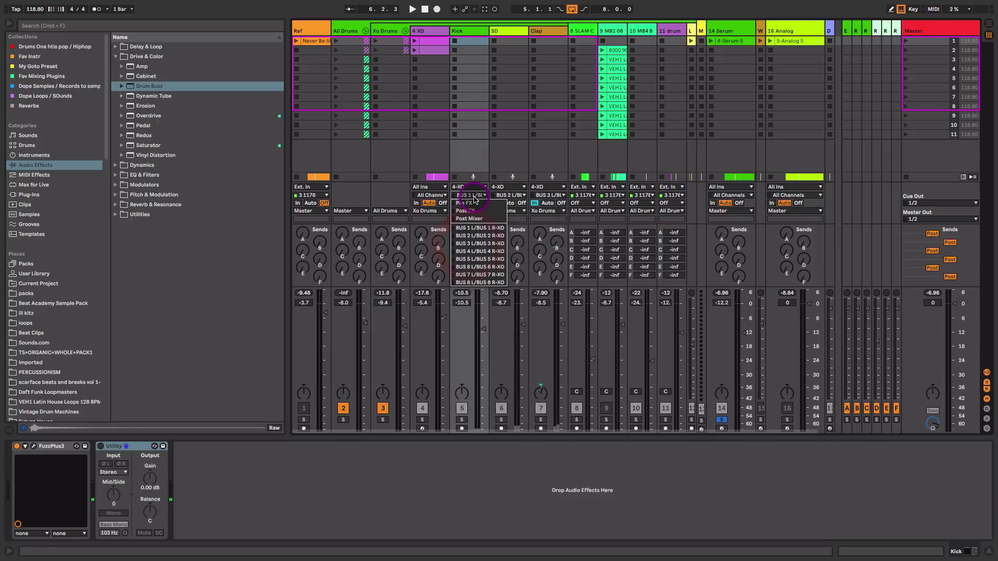
{"action": "left_click", "coordinate": [466, 228]}
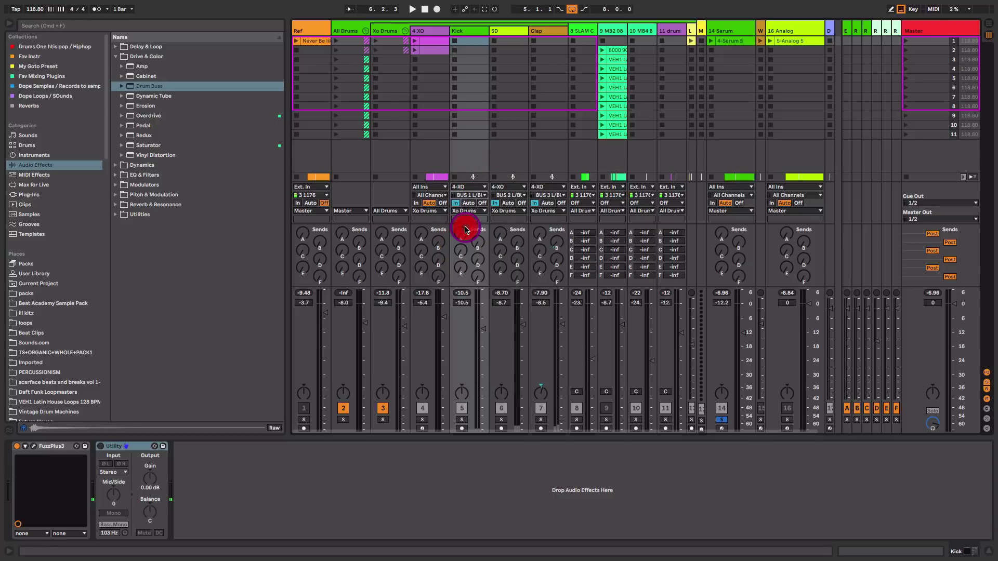
Step: Solo the Kick track during playback, raise its volume to -9.6 dB, and unsolo it
{"action": "left_click", "coordinate": [461, 420]}
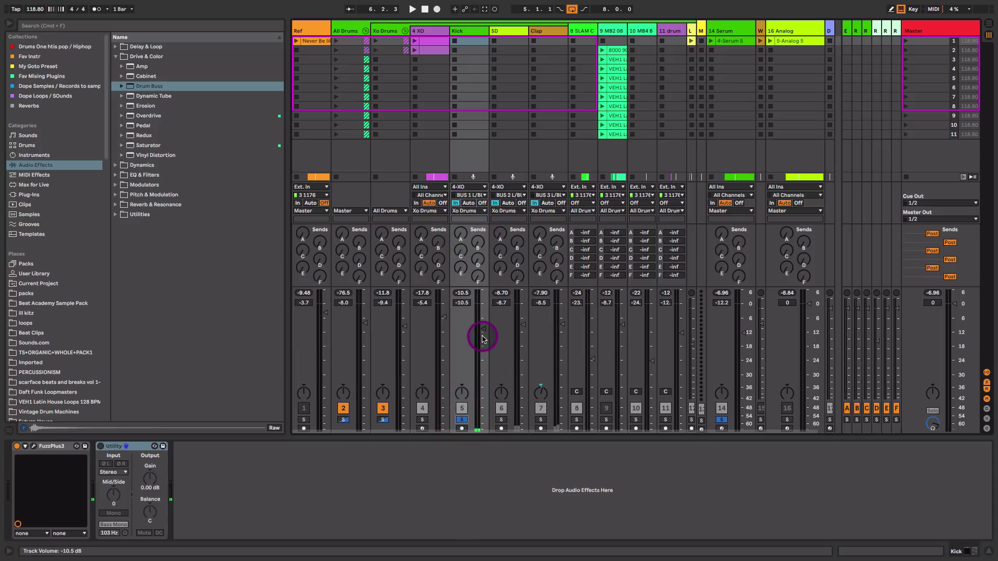
{"action": "key", "text": "space"}
{"action": "left_click_drag", "start_coordinate": [482, 329], "coordinate": [482, 322]}
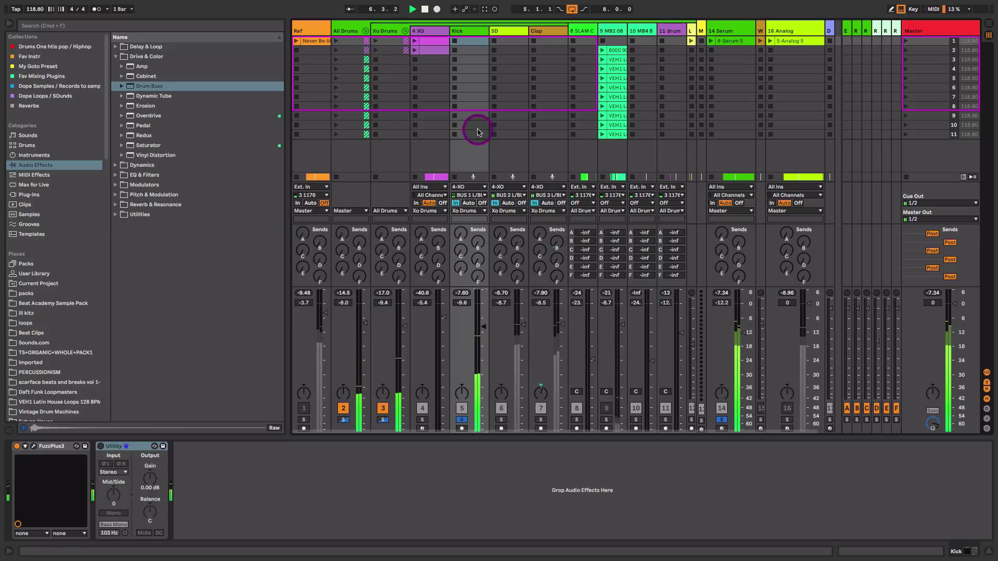
{"action": "left_click", "coordinate": [461, 422]}
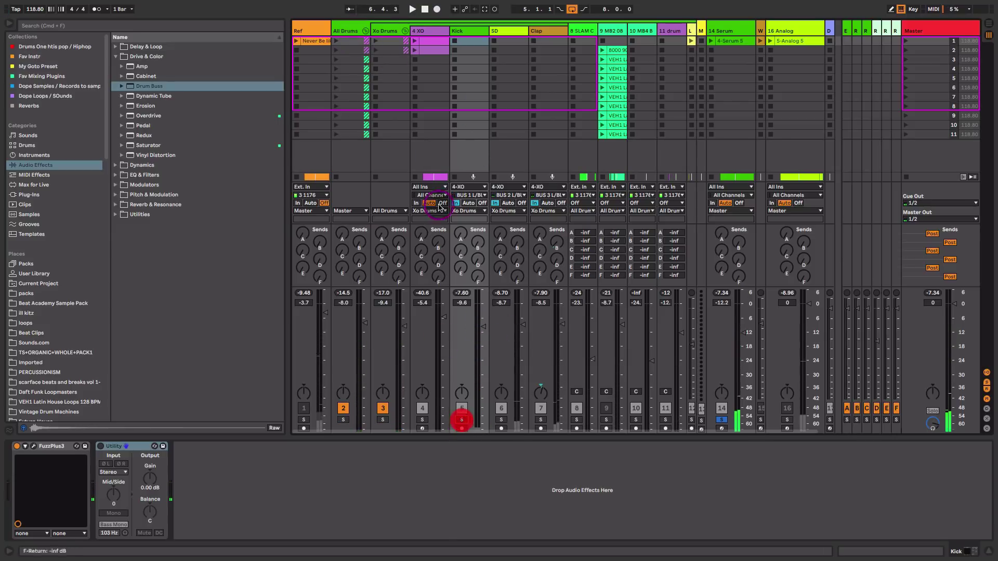
Step: Tune the Compressor on 14 Serum during playback to a -16.4 dB threshold and 137 ms release
{"action": "left_click", "coordinate": [729, 32]}
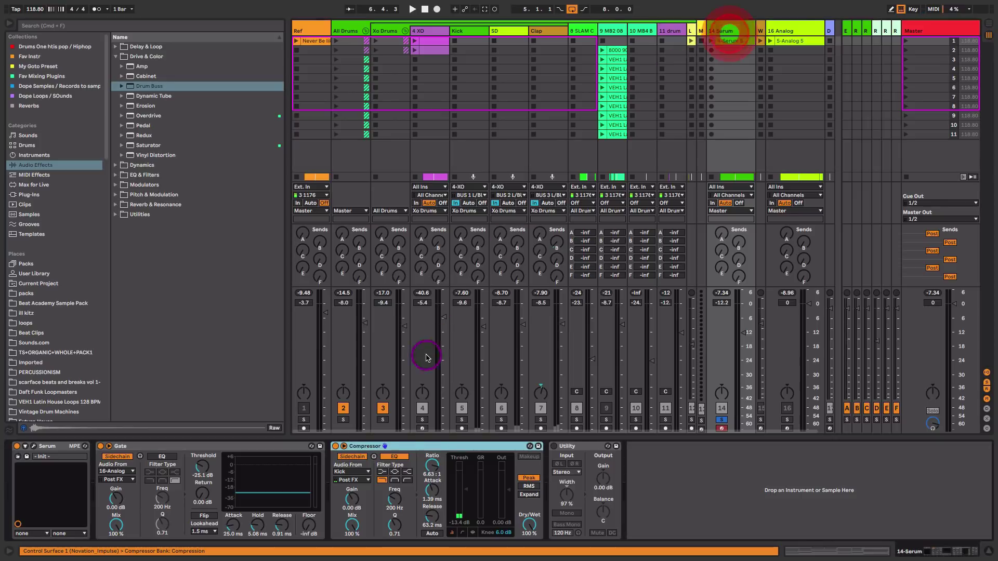
{"action": "left_click", "coordinate": [373, 464]}
{"action": "key", "text": "space"}
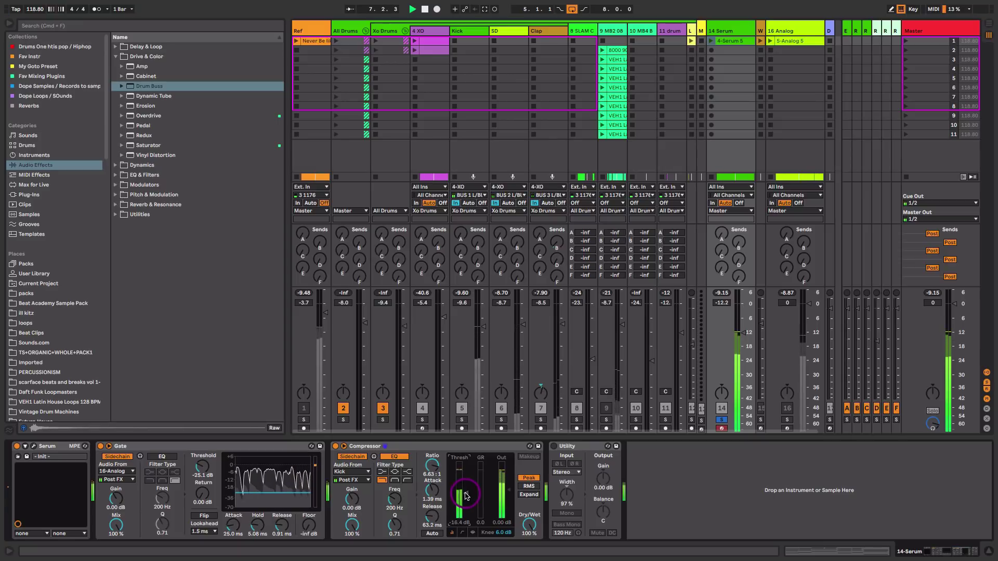
{"action": "left_click", "coordinate": [427, 518]}
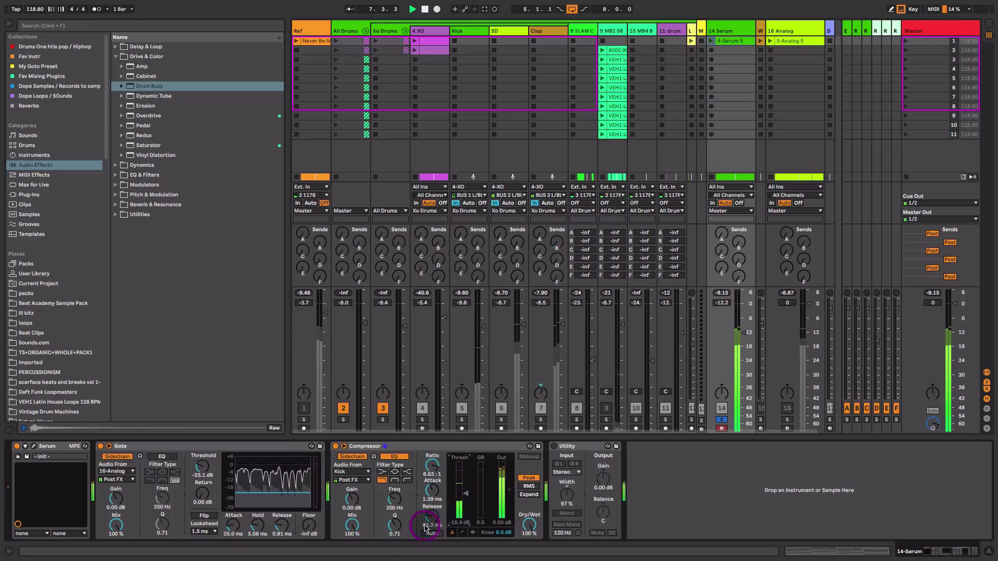
Step: Fold the Gate device and the All Drums group, and set the 14 Serum track's volume to -12.7 dB
{"action": "right_click", "coordinate": [258, 448]}
{"action": "left_click", "coordinate": [341, 276]}
{"action": "left_click", "coordinate": [356, 41]}
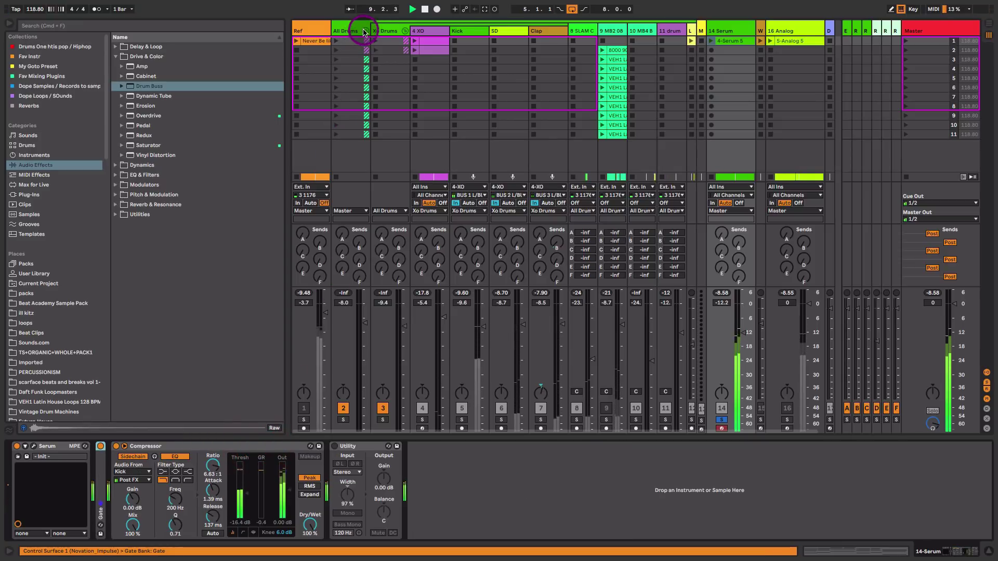
{"action": "left_click", "coordinate": [363, 32]}
{"action": "left_click_drag", "start_coordinate": [415, 334], "coordinate": [417, 334]}
{"action": "key", "text": "space"}
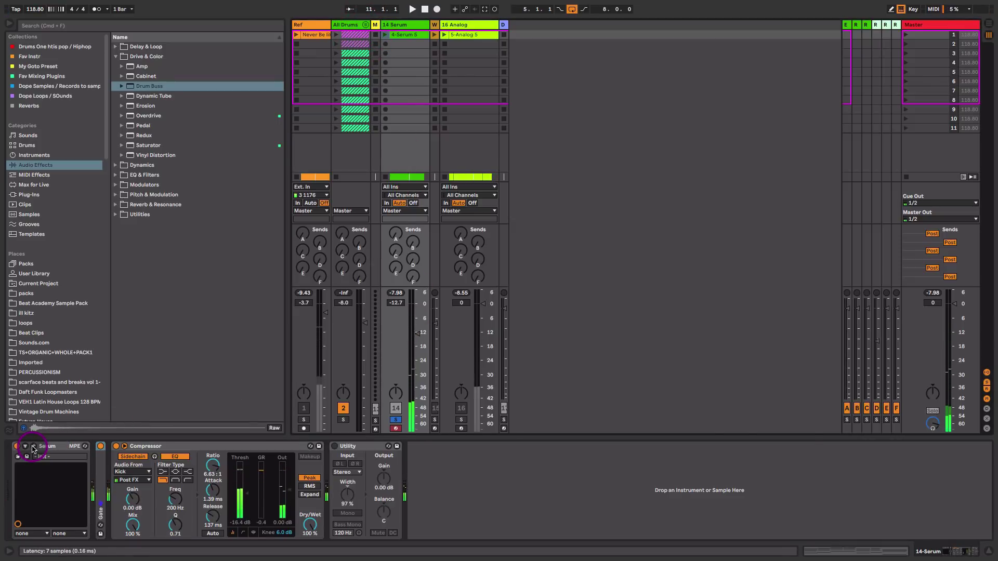
Step: Open Serum and adjust its filter cutoff and drive and OSC A's unison blend during playback
{"action": "left_click", "coordinate": [32, 448]}
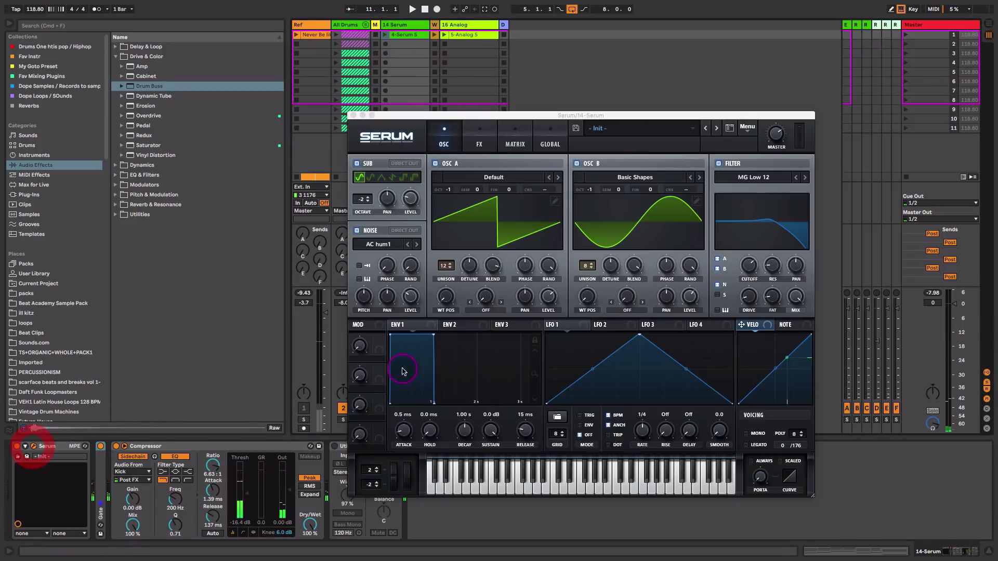
{"action": "key", "text": "space"}
{"action": "left_click_drag", "start_coordinate": [755, 268], "coordinate": [746, 273]}
{"action": "left_click", "coordinate": [749, 268]}
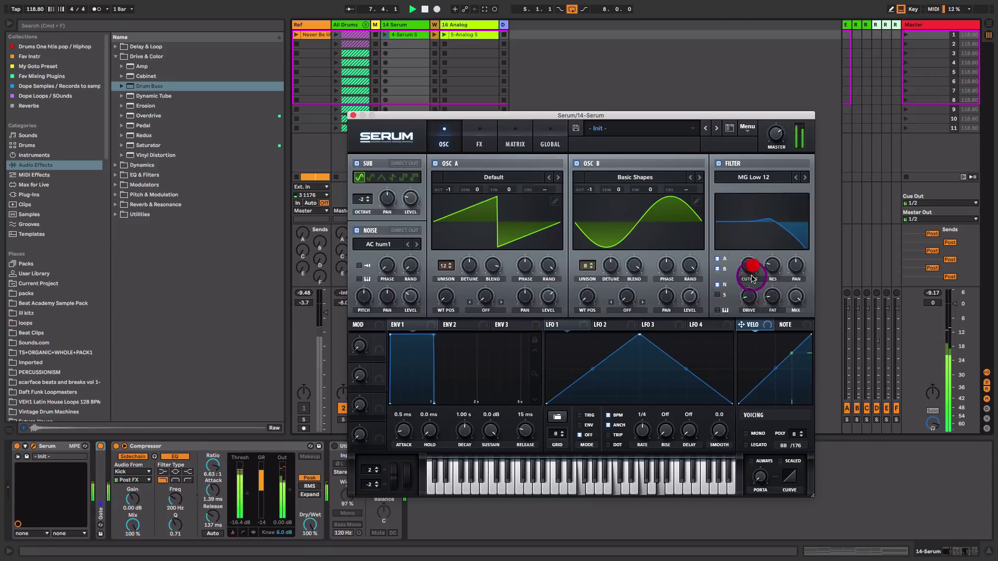
{"action": "left_click", "coordinate": [750, 297]}
{"action": "left_click", "coordinate": [749, 298]}
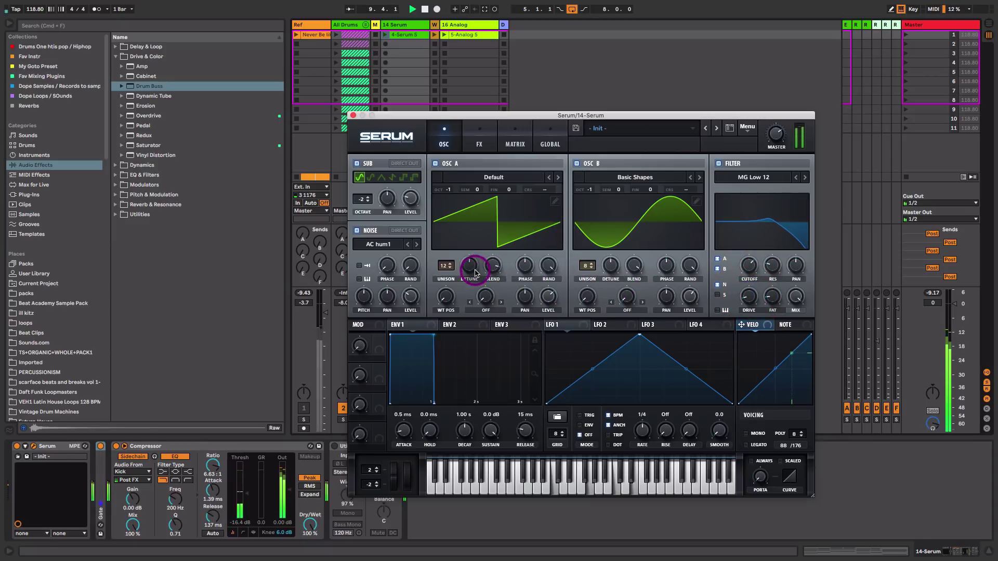
{"action": "left_click_drag", "start_coordinate": [485, 269], "coordinate": [488, 274]}
{"action": "key", "text": "space"}
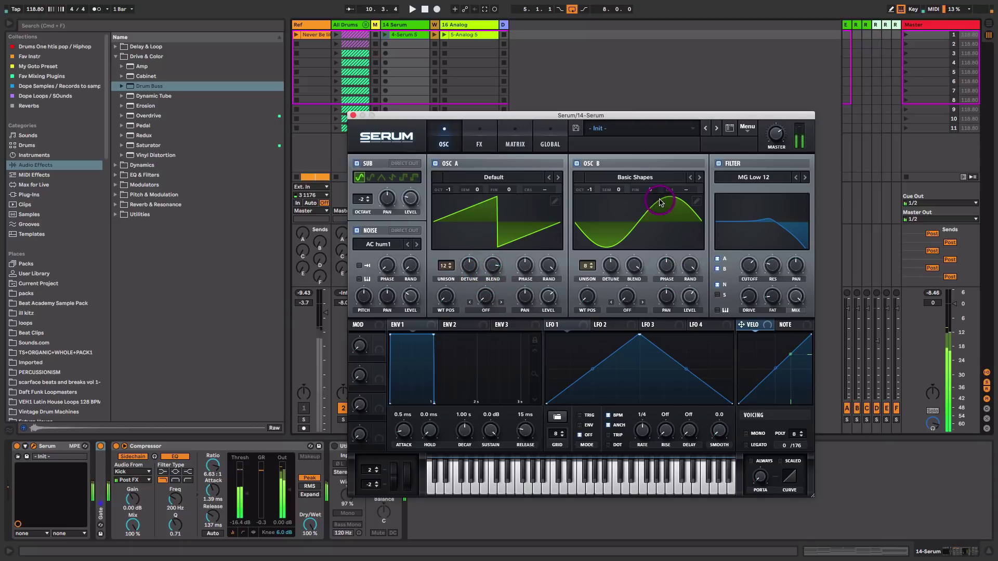
Step: Turn on Serum's Tube distortion effect and adjust its mix during playback, with the drive at 25%
{"action": "left_click", "coordinate": [482, 145]}
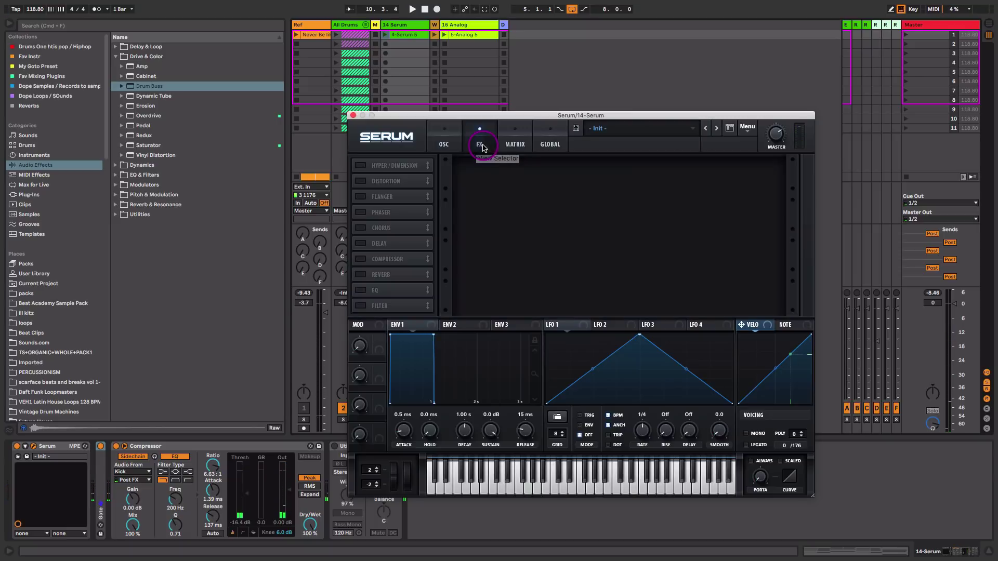
{"action": "left_click", "coordinate": [361, 181]}
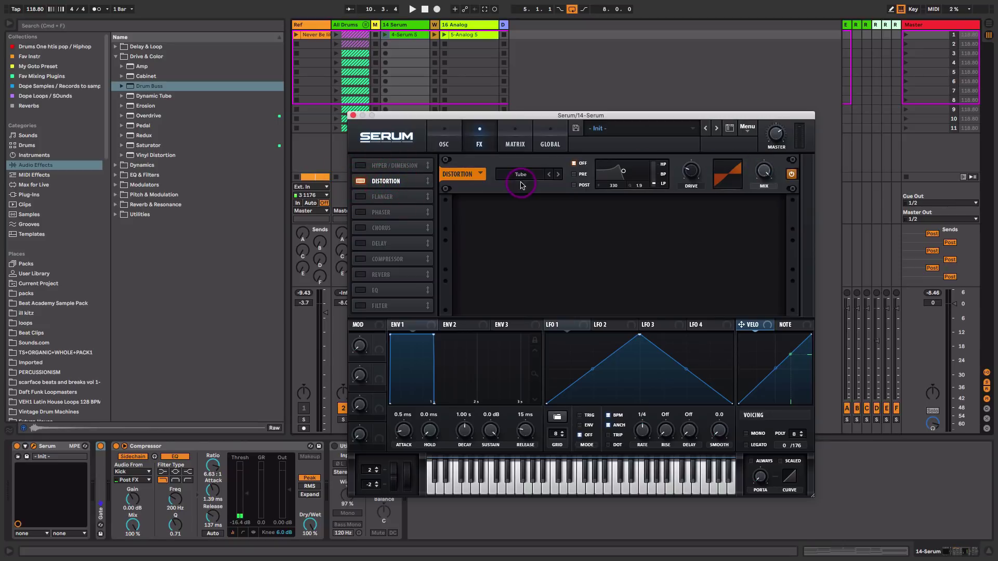
{"action": "left_click_drag", "start_coordinate": [769, 175], "coordinate": [766, 189]}
{"action": "key", "text": "space"}
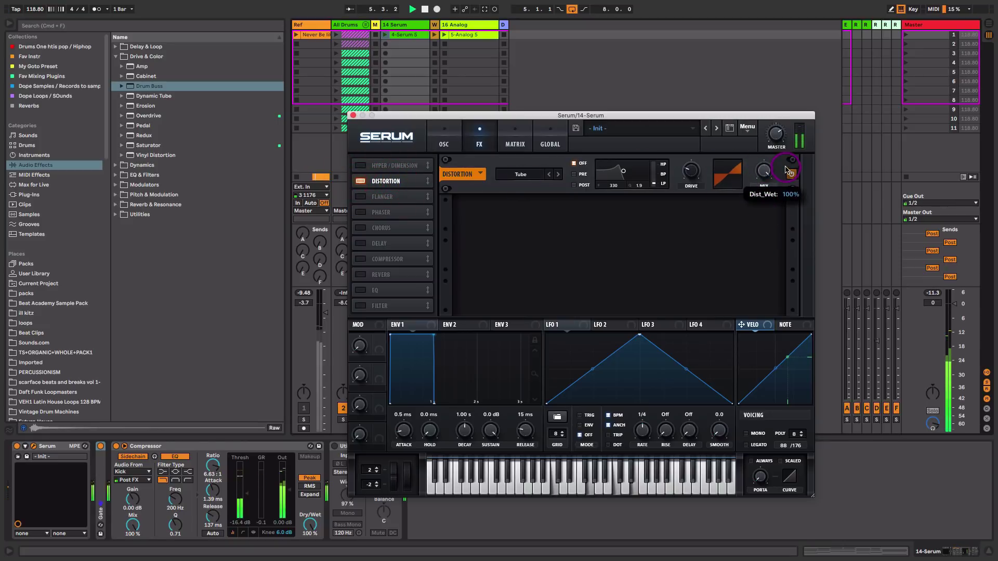
{"action": "left_click_drag", "start_coordinate": [696, 174], "coordinate": [706, 161]}
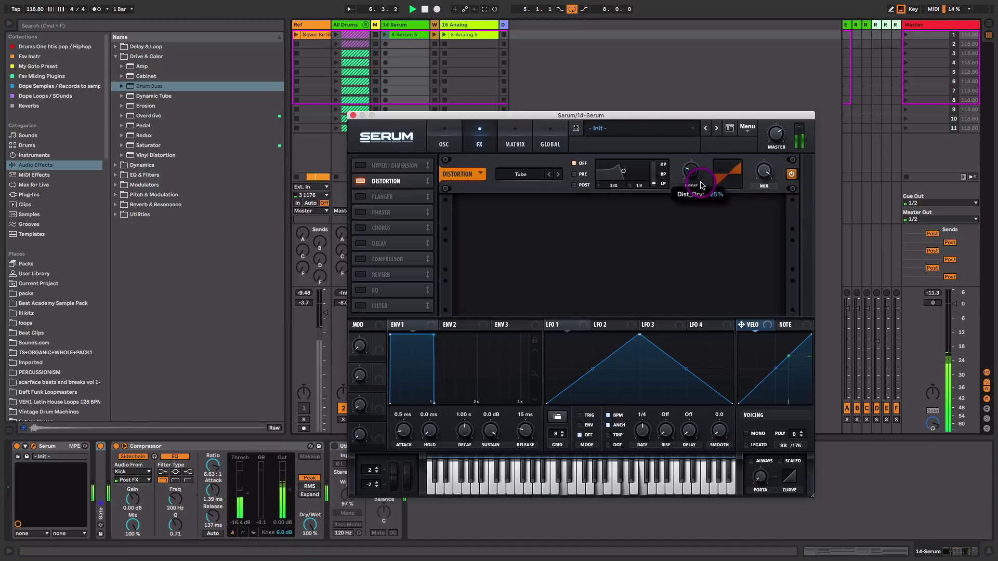
{"action": "left_click_drag", "start_coordinate": [763, 173], "coordinate": [773, 193]}
Step: Add Serum's Chorus and Reverb effects and adjust the mix amount of each during playback
{"action": "left_click", "coordinate": [359, 227]}
{"action": "left_click_drag", "start_coordinate": [767, 239], "coordinate": [768, 234]}
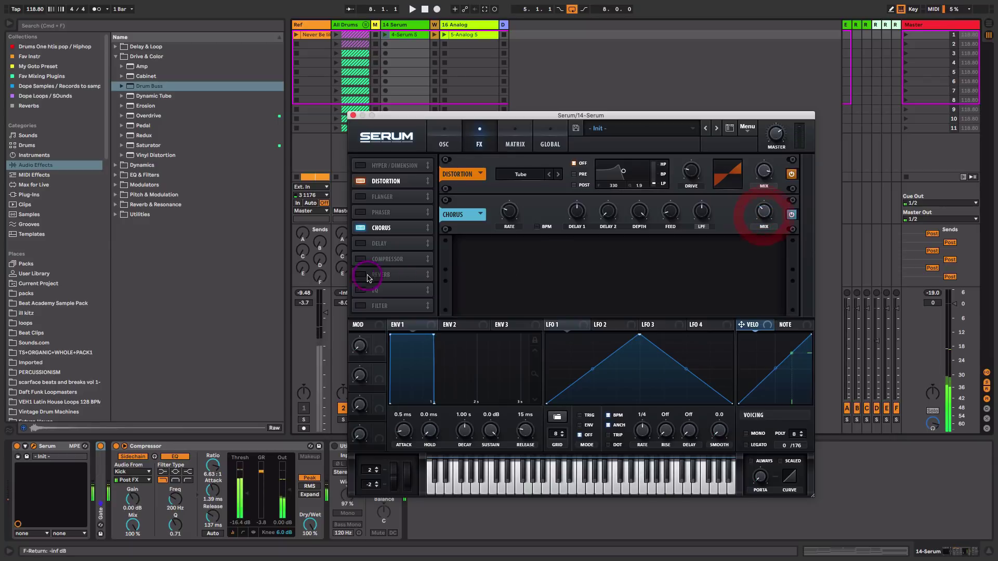
{"action": "left_click", "coordinate": [360, 274]}
{"action": "key", "text": "space"}
{"action": "mouse_move", "coordinate": [769, 266]}
{"action": "left_mouse_down"}
{"action": "mouse_move", "coordinate": [770, 246]}
{"action": "mouse_move", "coordinate": [751, 267]}
{"action": "left_mouse_up"}
Step: Readjust Serum's filter cutoff, close the plug-in, and turn on the Utility device after the Compressor
{"action": "left_click", "coordinate": [450, 145]}
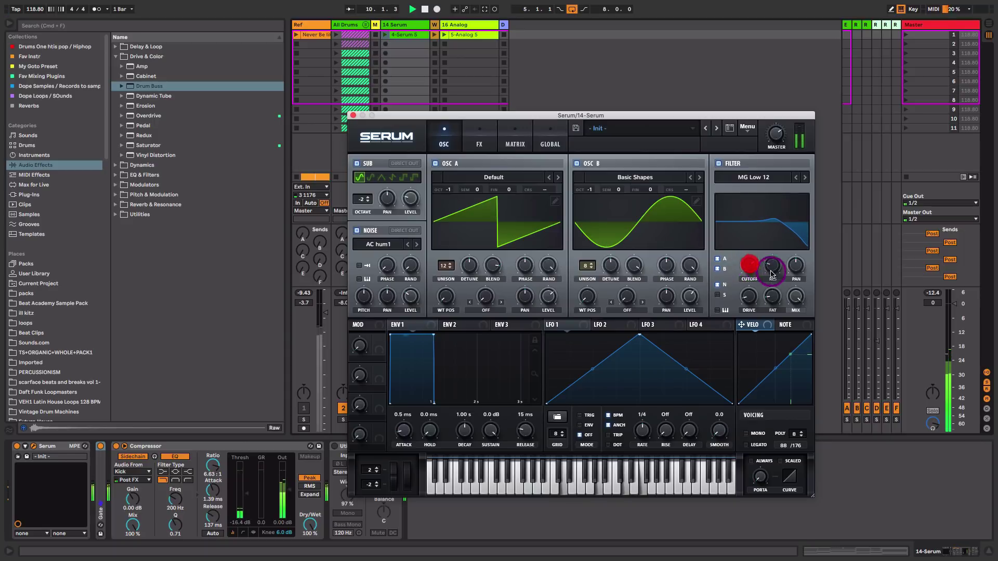
{"action": "left_click", "coordinate": [353, 114]}
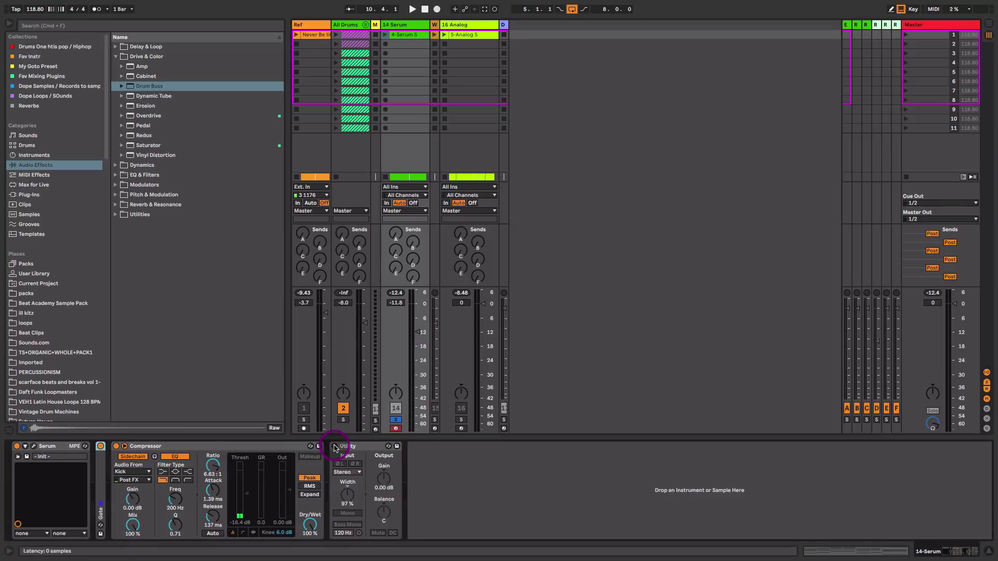
{"action": "left_click_drag", "start_coordinate": [335, 457], "coordinate": [312, 425]}
Step: Audition the Ref track on its own, and switch the solo back to 14 Serum for comparison
{"action": "left_click", "coordinate": [304, 419]}
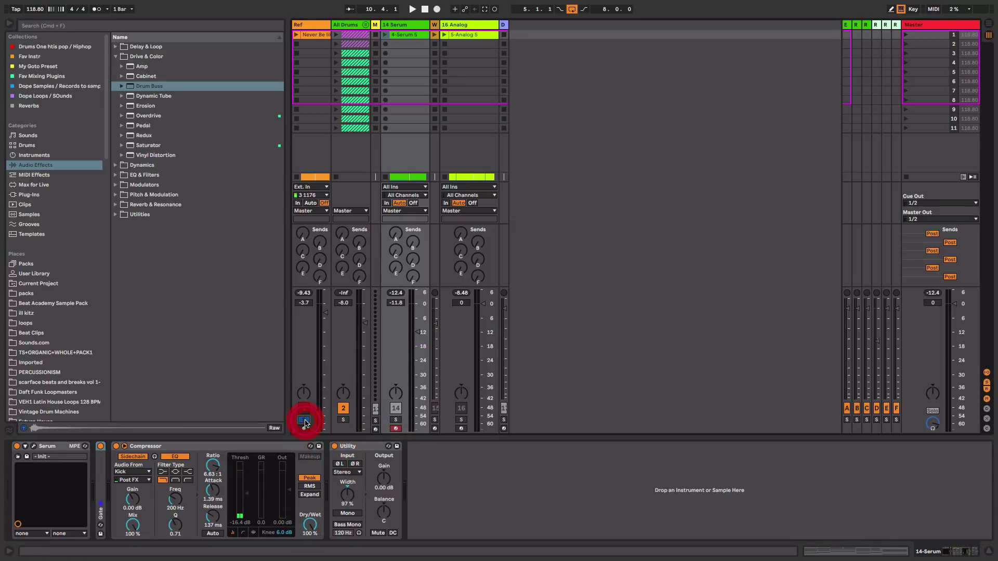
{"action": "key", "text": "space"}
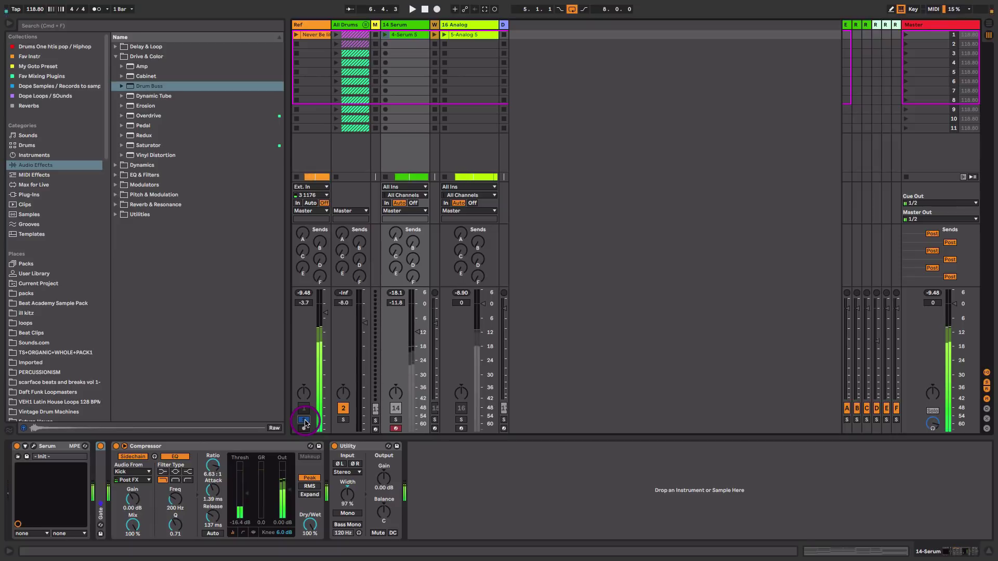
{"action": "left_click", "coordinate": [396, 420]}
Step: Reopen Serum and readjust the levels of oscillators B and A during playback
{"action": "left_click", "coordinate": [31, 456]}
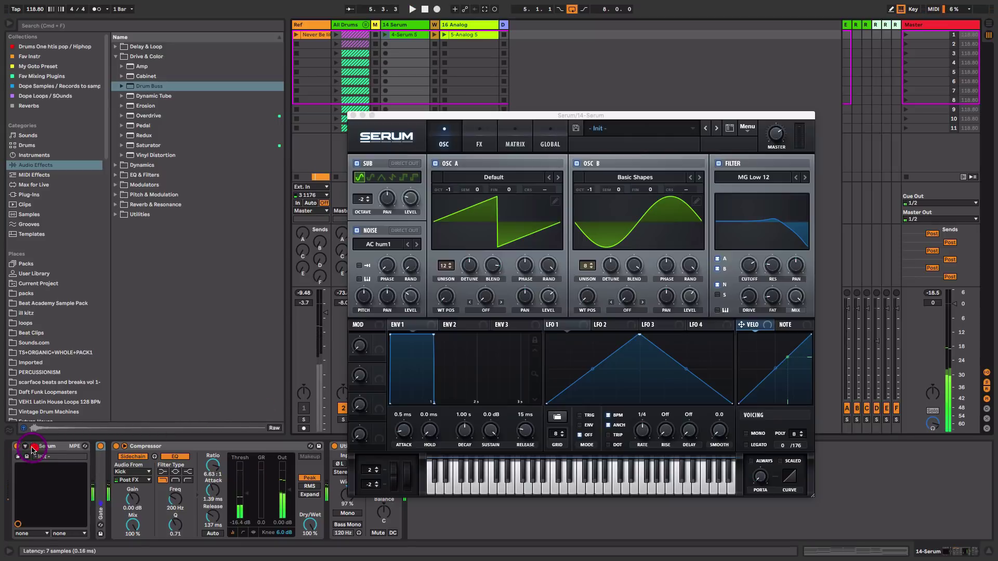
{"action": "left_click", "coordinate": [695, 268]}
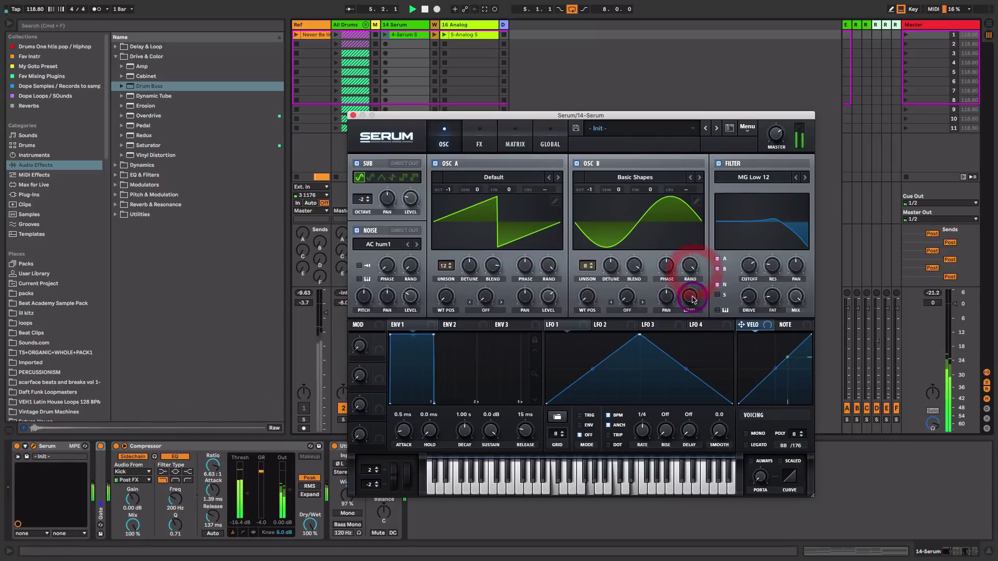
{"action": "left_click", "coordinate": [690, 338]}
{"action": "key", "text": "space"}
{"action": "left_click", "coordinate": [549, 284]}
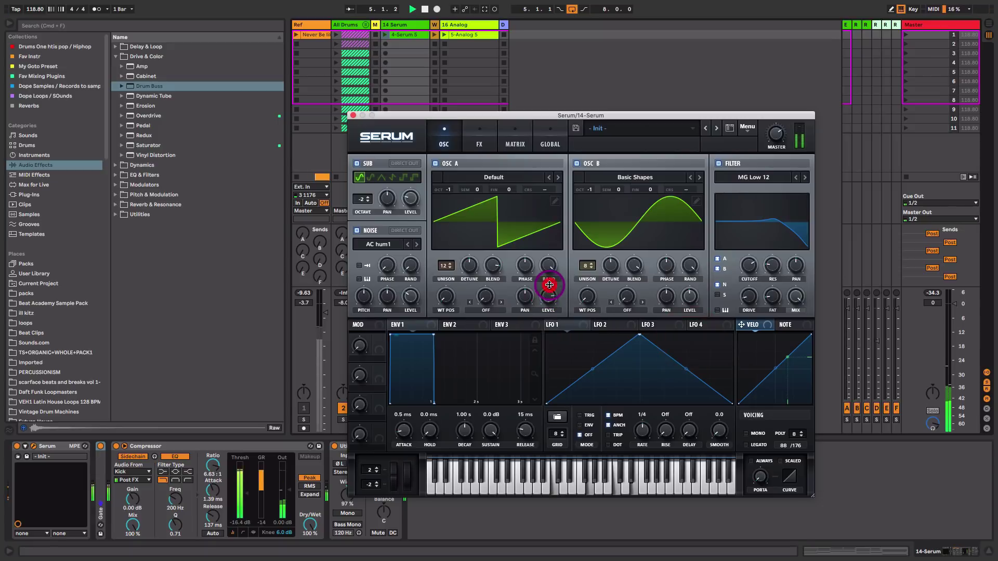
Step: Fine-tune the cutoff of Serum's MG Low 12 filter, replaying the loop to check the sound
{"action": "mouse_move", "coordinate": [752, 272]}
{"action": "left_mouse_down"}
{"action": "mouse_move", "coordinate": [775, 263]}
{"action": "mouse_move", "coordinate": [750, 269]}
{"action": "left_mouse_up"}
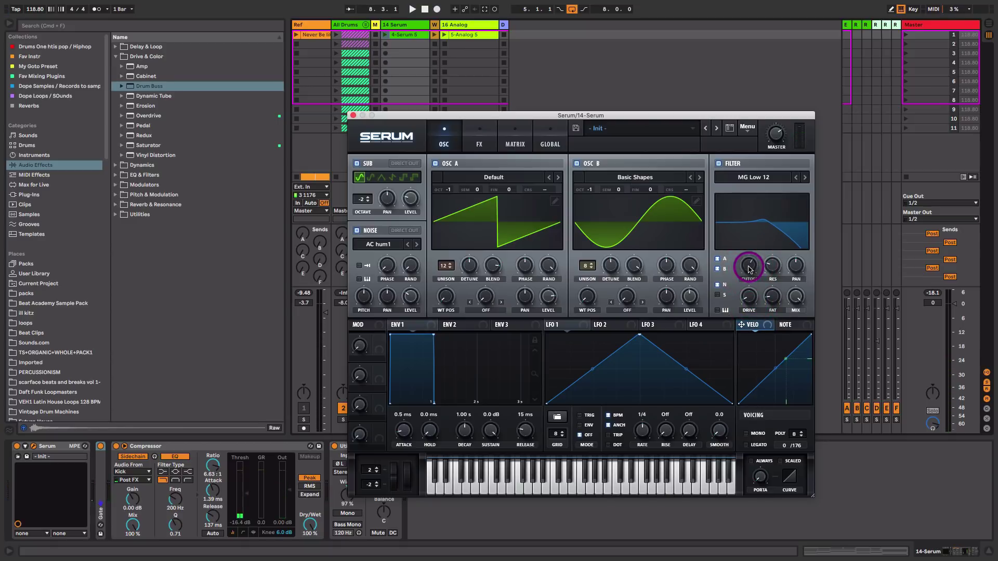
{"action": "key", "text": "space"}
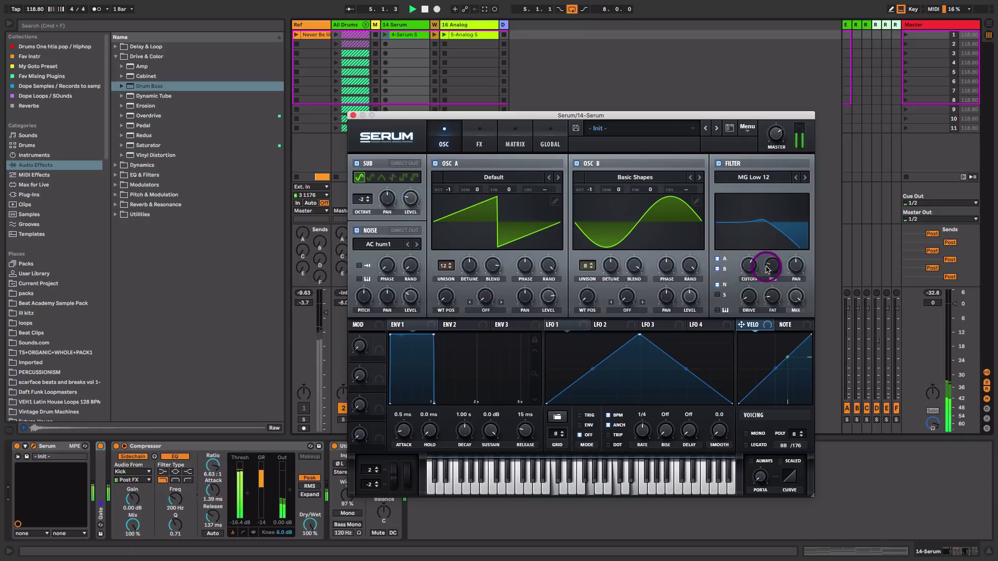
{"action": "left_click_drag", "start_coordinate": [750, 266], "coordinate": [752, 274]}
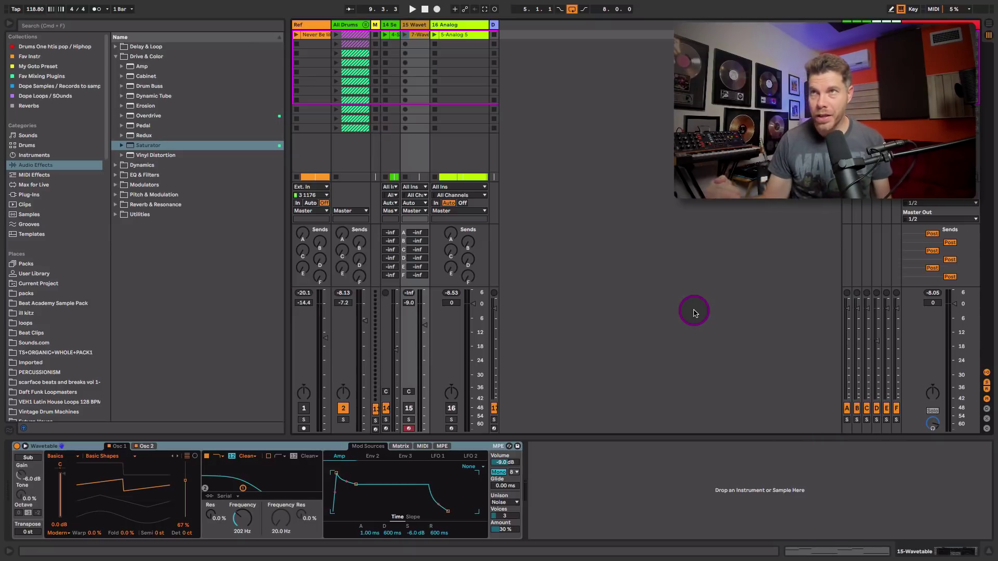
Step: Widen the 15 Wavetable track in the mixer and turn the track on
{"action": "left_click", "coordinate": [419, 24]}
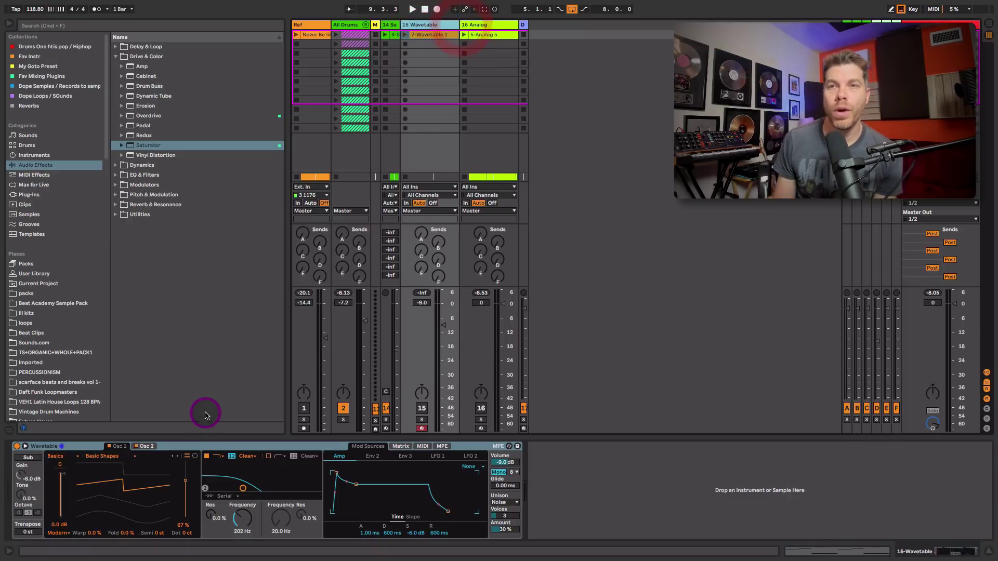
{"action": "left_click", "coordinate": [204, 447]}
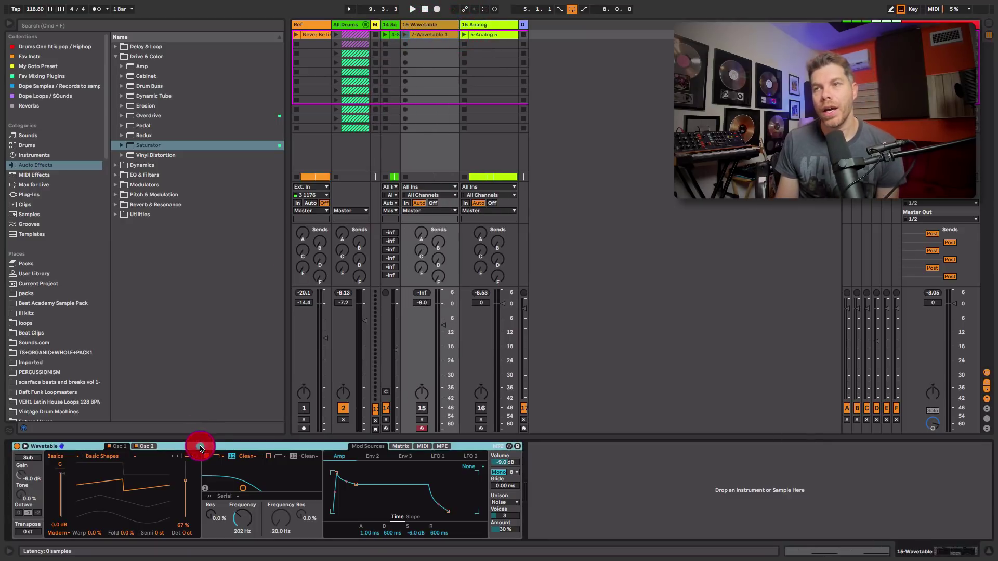
{"action": "left_click", "coordinate": [422, 409]}
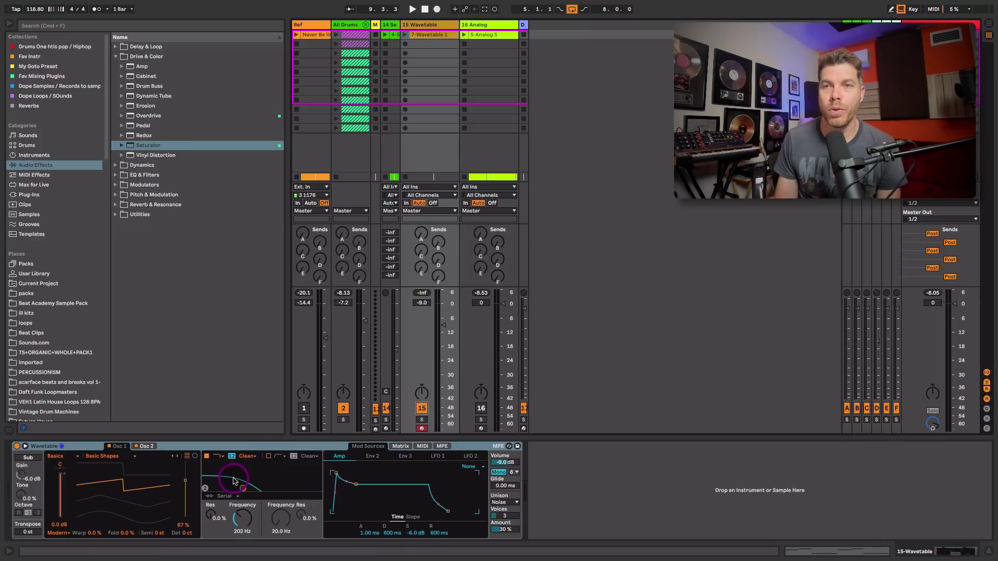
Step: Open Wavetable's filter to 20.5 kHz, compare Osc 1 with Osc 2, and set Osc 2's detune to 25 ct
{"action": "left_click", "coordinate": [147, 446]}
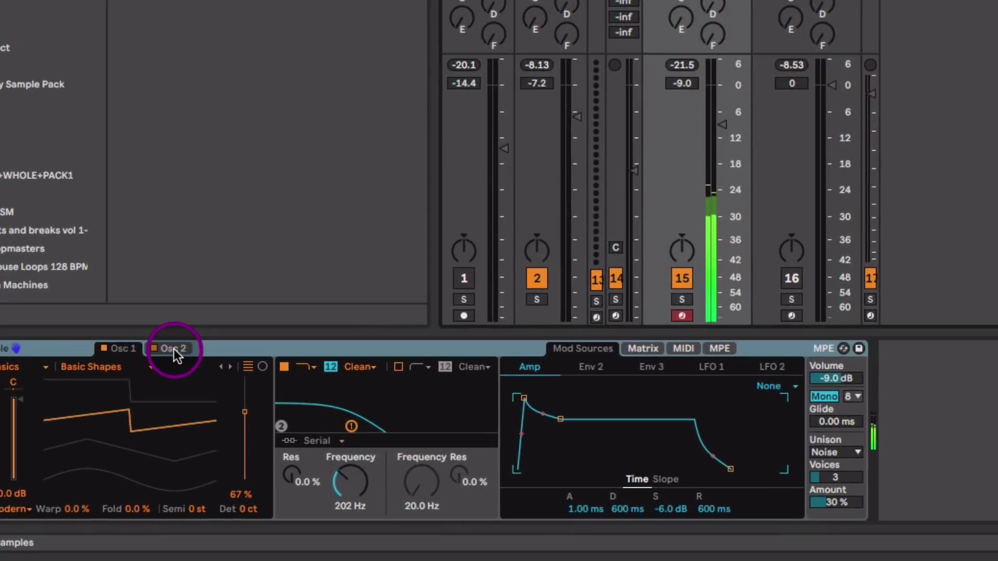
{"action": "left_click", "coordinate": [146, 434]}
{"action": "double_click", "coordinate": [254, 509]}
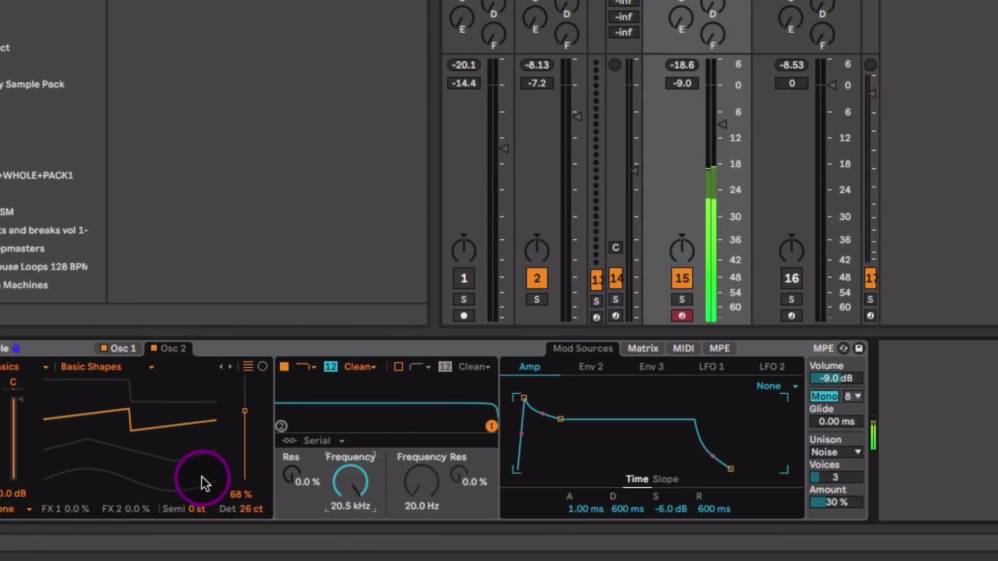
{"action": "left_click", "coordinate": [124, 348]}
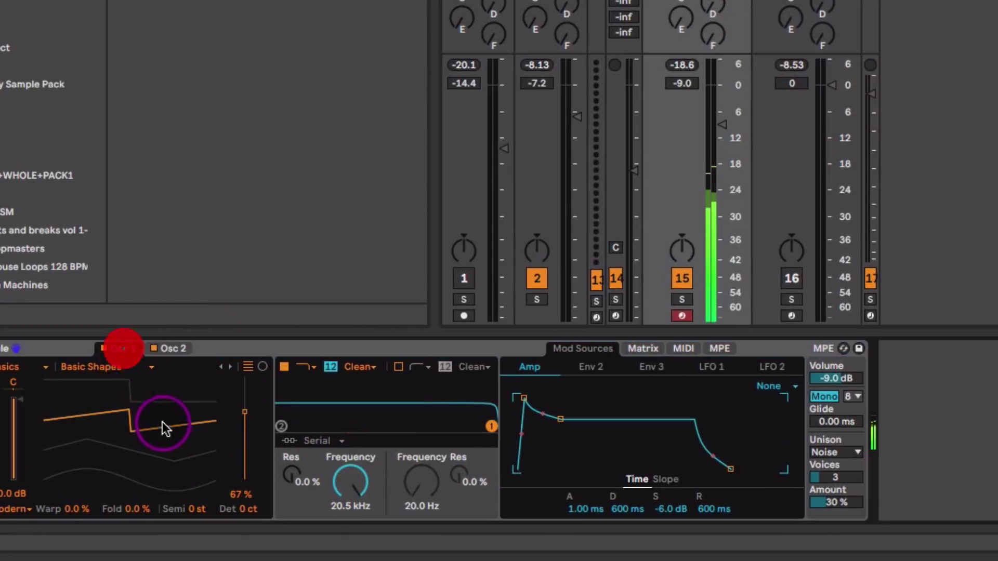
{"action": "left_click", "coordinate": [166, 348]}
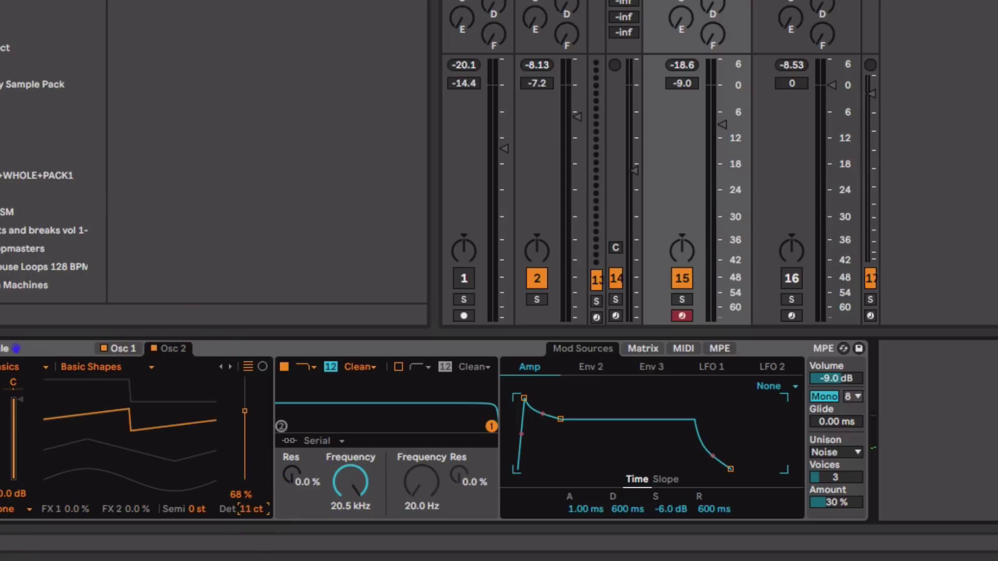
{"action": "left_click_drag", "start_coordinate": [260, 511], "coordinate": [255, 514]}
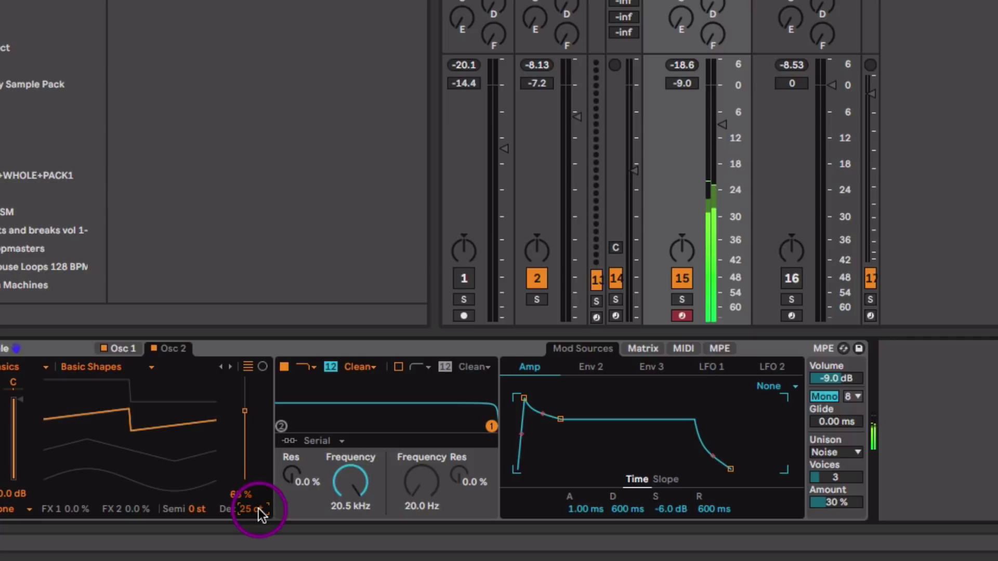
Step: Switch Wavetable's unison mode to None and set Osc 2's detune to 35 ct
{"action": "left_click", "coordinate": [849, 451]}
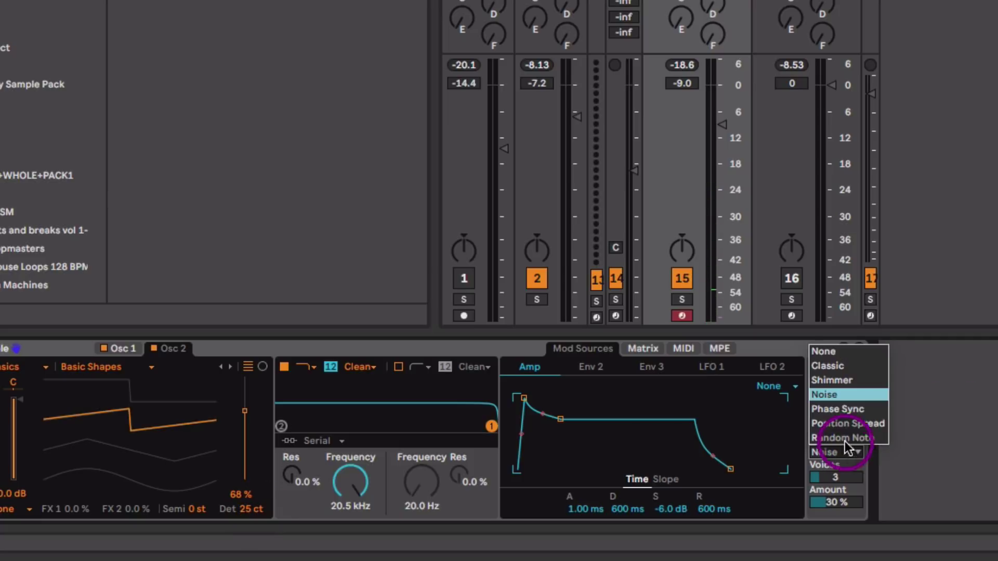
{"action": "left_click", "coordinate": [844, 352]}
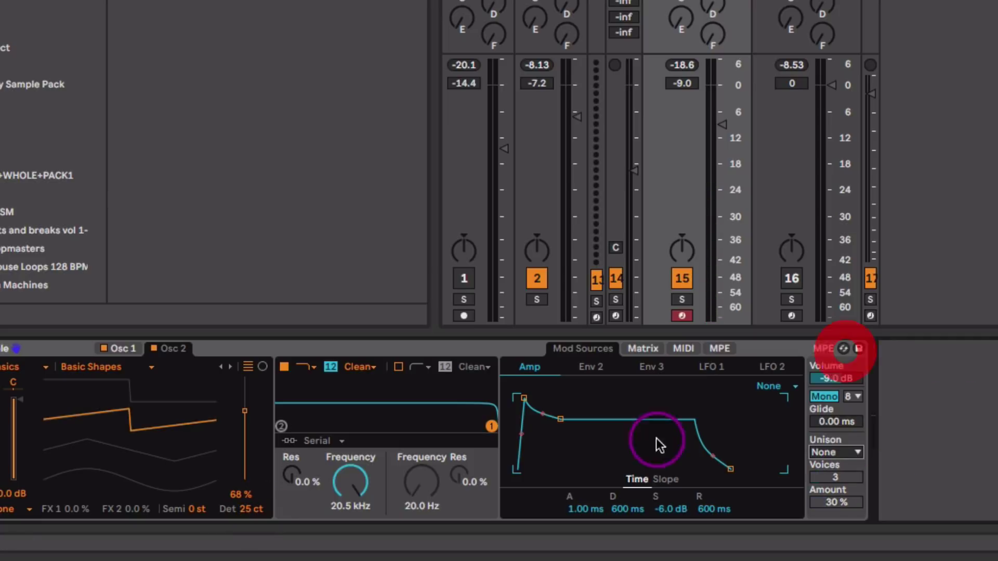
{"action": "left_click_drag", "start_coordinate": [247, 509], "coordinate": [286, 495]}
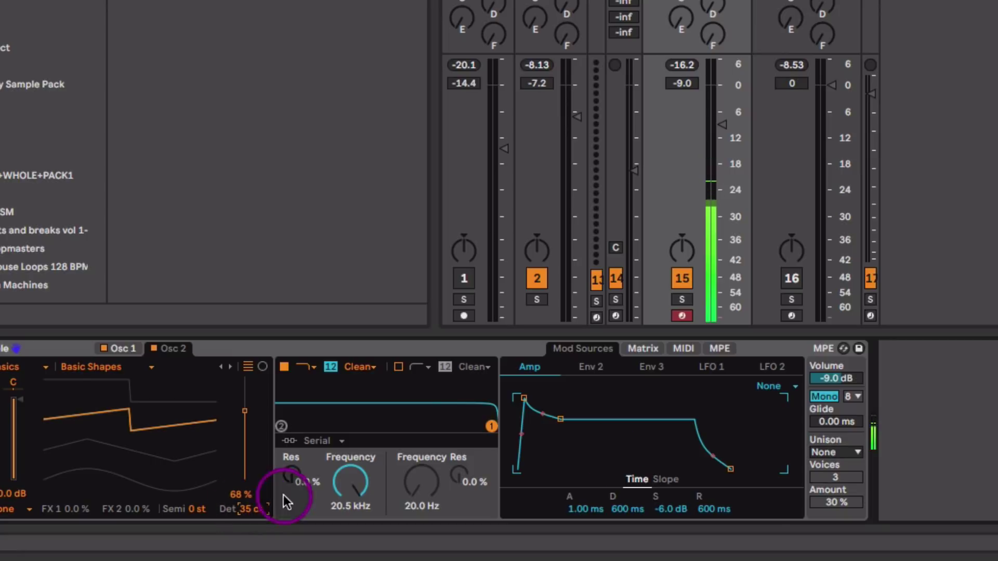
Step: Set Wavetable's unison to Noise with a 16% amount and lower the filter frequency to 213 Hz
{"action": "left_click", "coordinate": [847, 451]}
{"action": "left_click", "coordinate": [847, 394]}
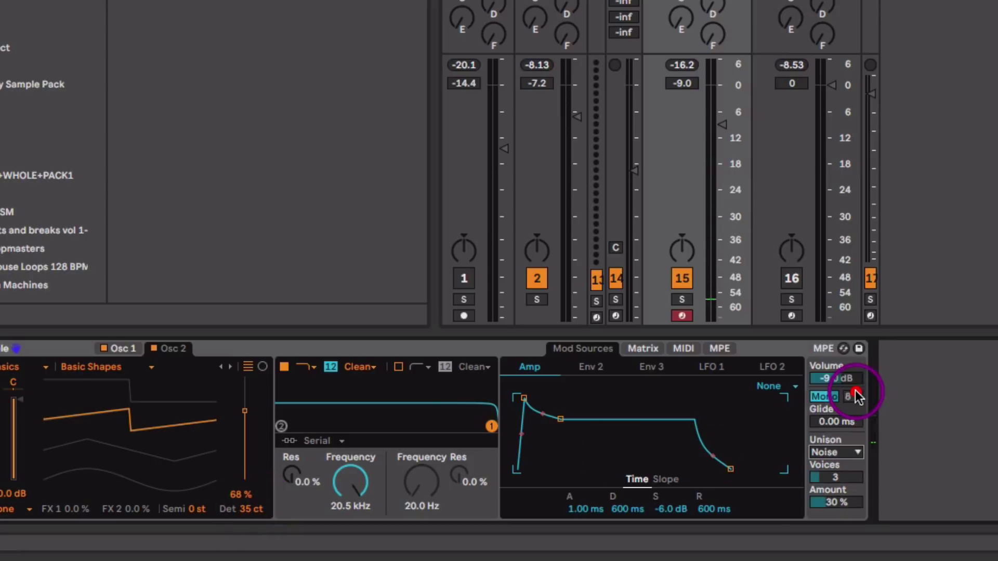
{"action": "left_click_drag", "start_coordinate": [840, 501], "coordinate": [840, 468]}
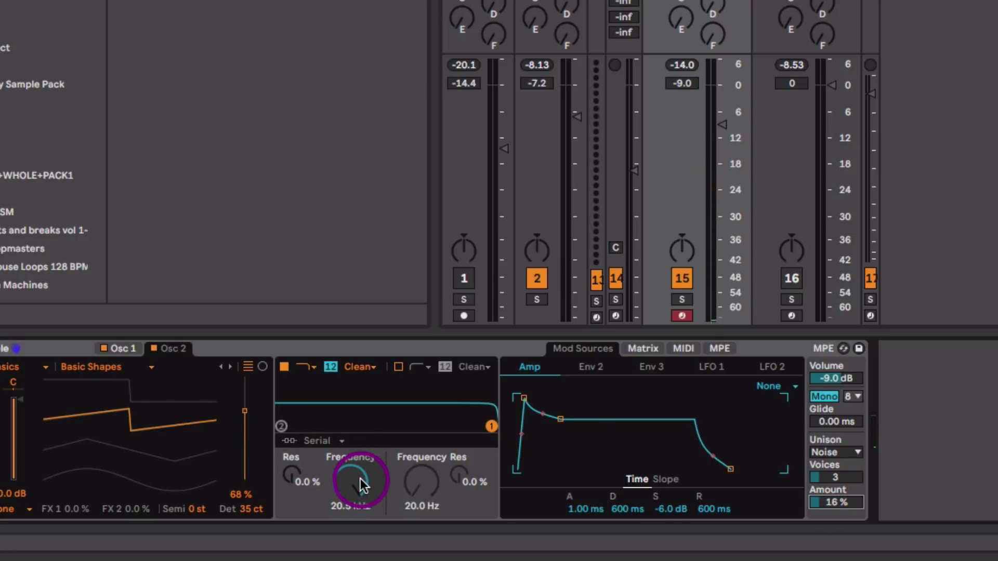
{"action": "mouse_move", "coordinate": [360, 478]}
{"action": "left_mouse_down"}
{"action": "mouse_move", "coordinate": [360, 531]}
{"action": "mouse_move", "coordinate": [356, 488]}
{"action": "left_mouse_up"}
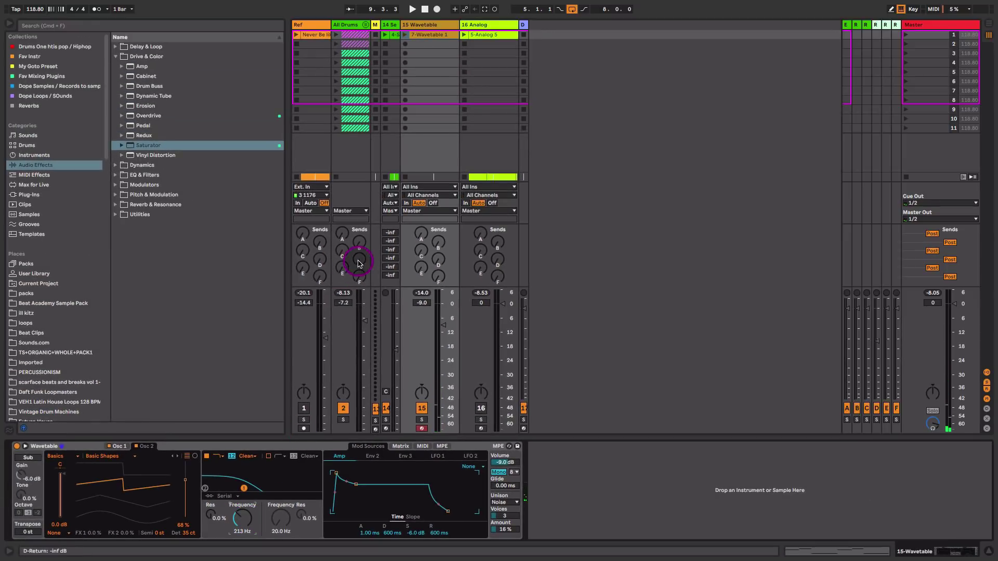
Step: Solo 15 Wavetable, launch its clip, view the bass notes, and stop playback with the Wavetable device shown again
{"action": "left_click", "coordinate": [420, 420]}
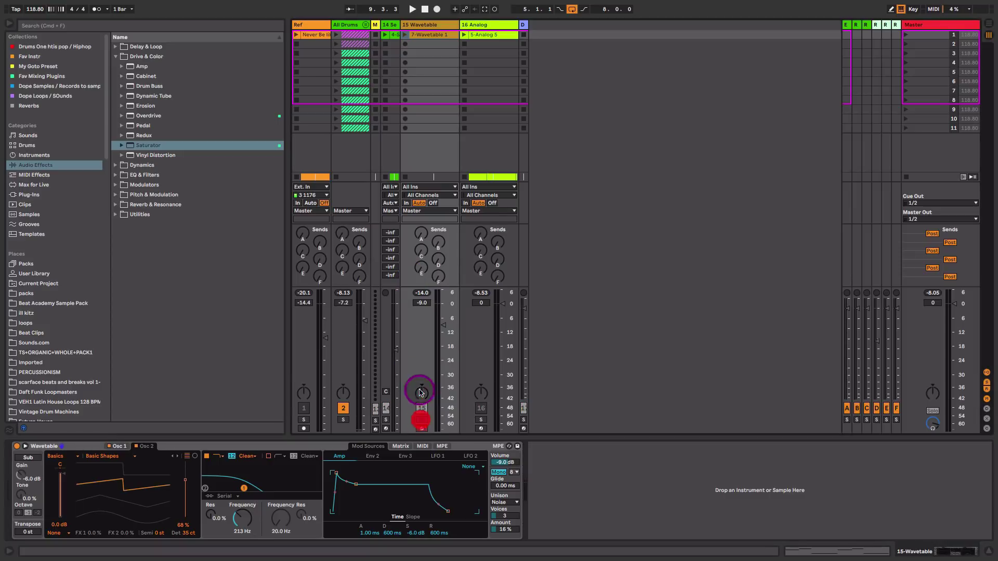
{"action": "key", "text": "Tab"}
{"action": "key", "text": "Tab"}
{"action": "left_click", "coordinate": [406, 35]}
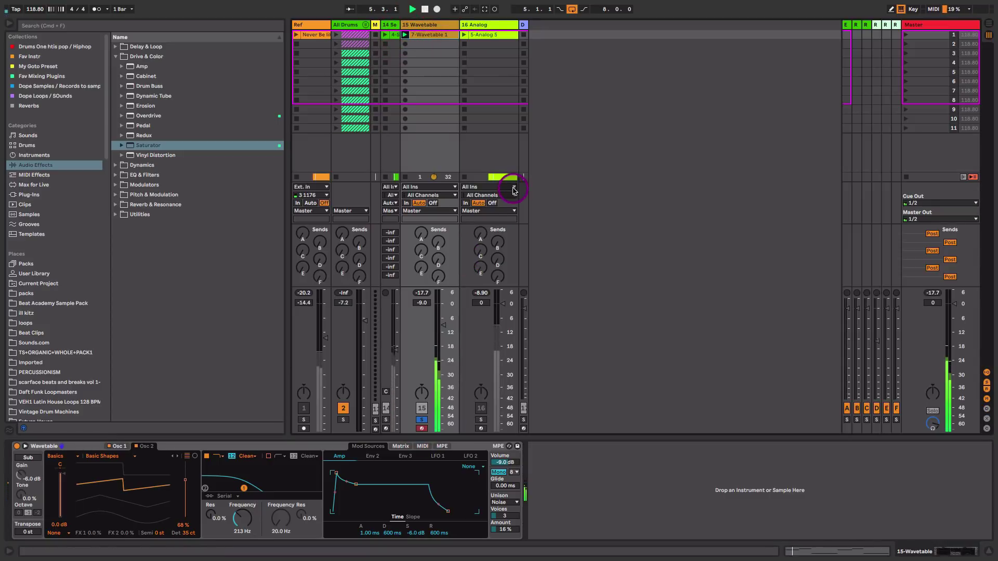
{"action": "double_click", "coordinate": [456, 34]}
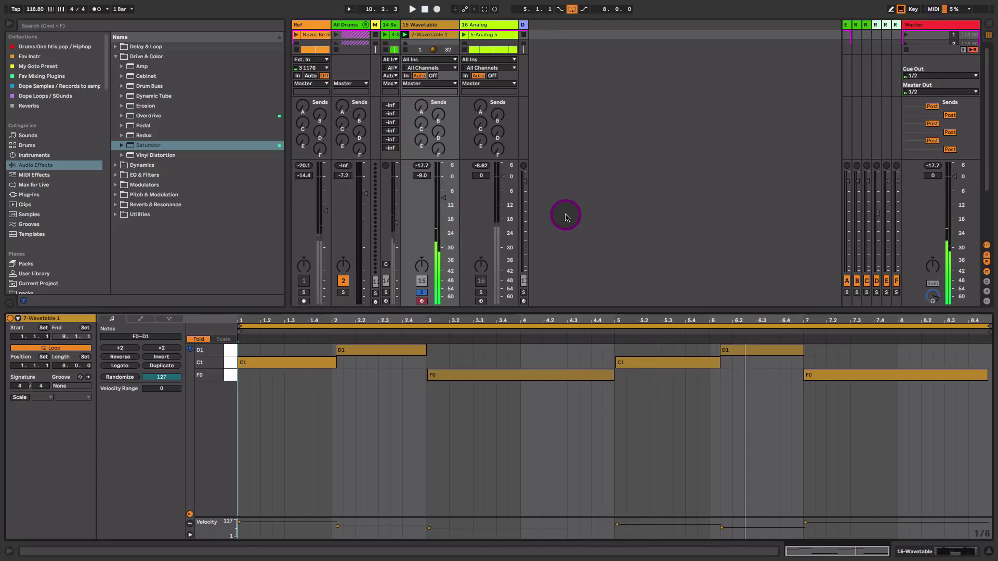
{"action": "key", "text": "space"}
{"action": "key", "text": "shift+Tab"}
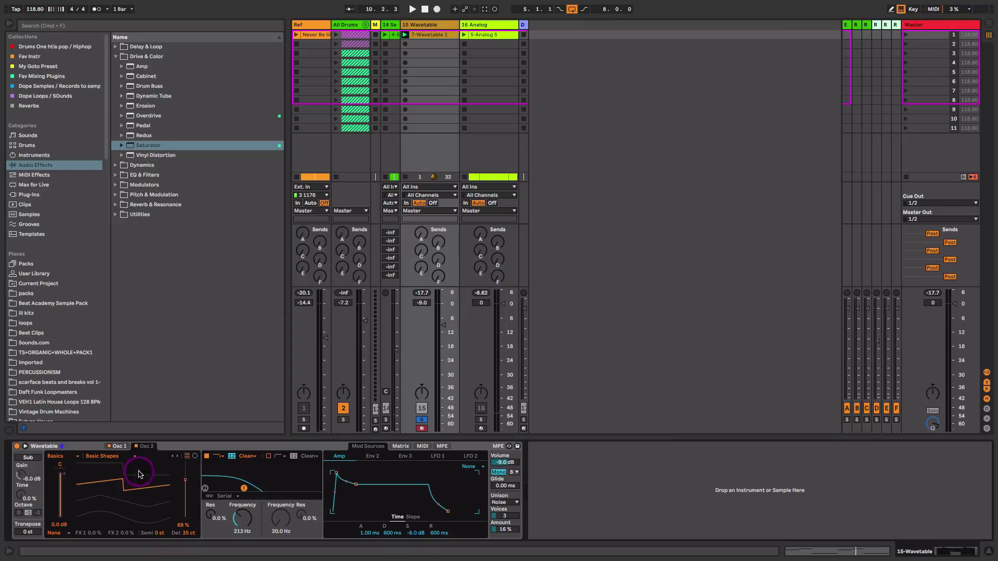
Step: Solo 14 Serum alongside 15 Wavetable, lower the 15 Wavetable track's volume to -13.0 dB, and play both
{"action": "left_click", "coordinate": [383, 422]}
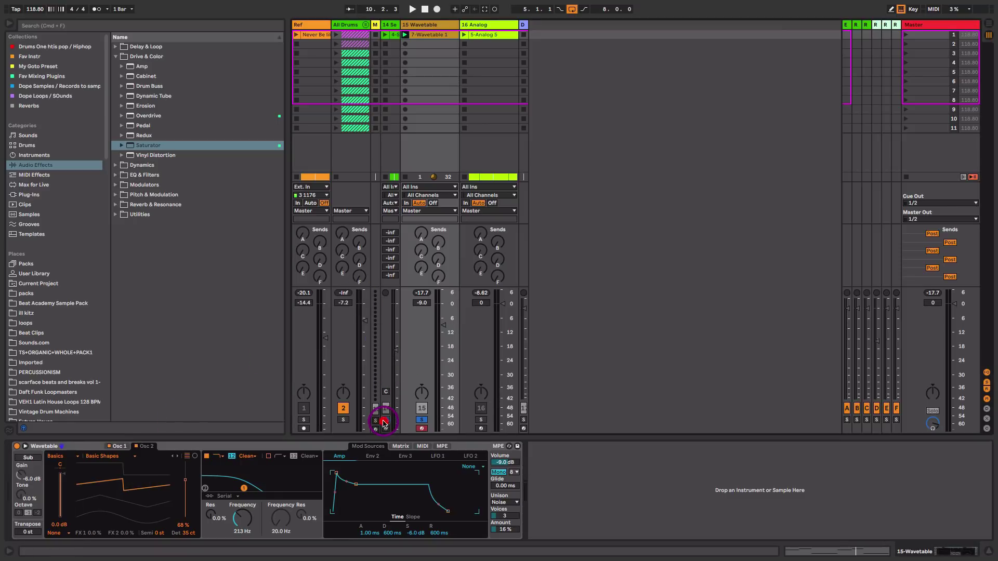
{"action": "mouse_move", "coordinate": [443, 326]}
{"action": "left_mouse_down"}
{"action": "mouse_move", "coordinate": [444, 338]}
{"action": "mouse_move", "coordinate": [395, 342]}
{"action": "mouse_move", "coordinate": [443, 335]}
{"action": "left_mouse_up"}
{"action": "key", "text": "space"}
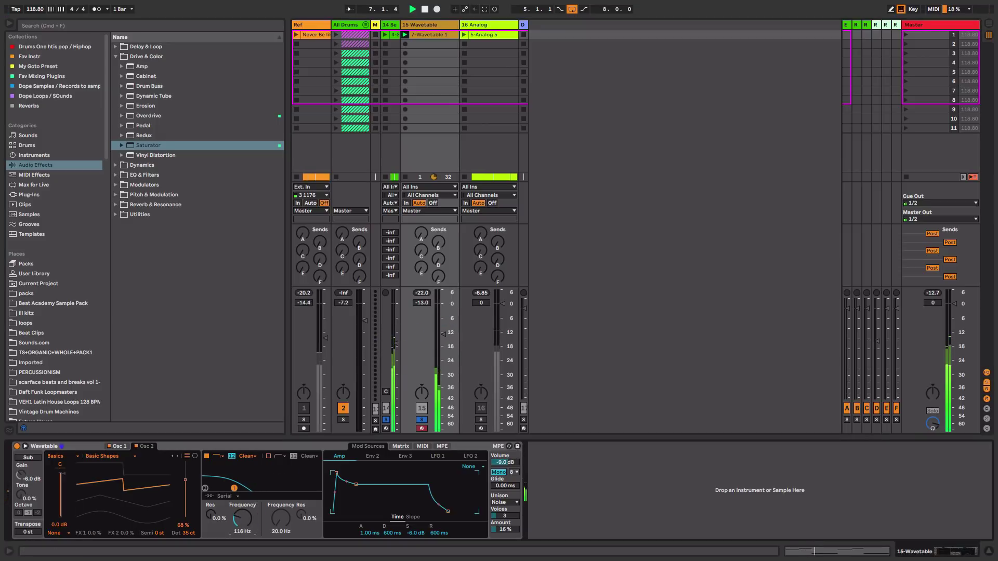
Step: Set Wavetable's filter to 116 Hz with 18% resonance, the OSR circuit and 5.44 dB drive, and replay
{"action": "left_click_drag", "start_coordinate": [215, 506], "coordinate": [214, 497]}
{"action": "left_click", "coordinate": [246, 456]}
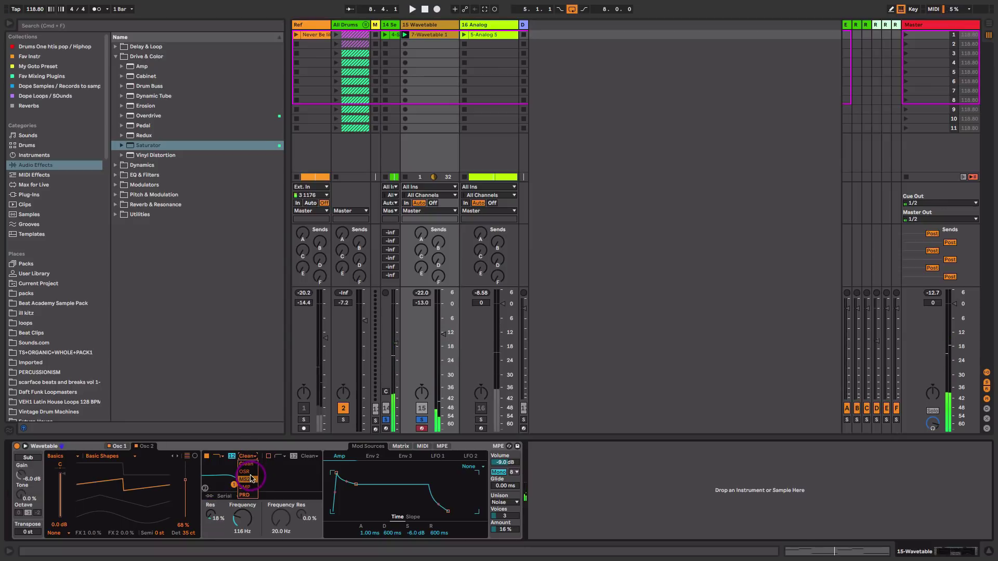
{"action": "left_click", "coordinate": [251, 477]}
{"action": "left_click_drag", "start_coordinate": [220, 531], "coordinate": [221, 514]}
{"action": "key", "text": "space"}
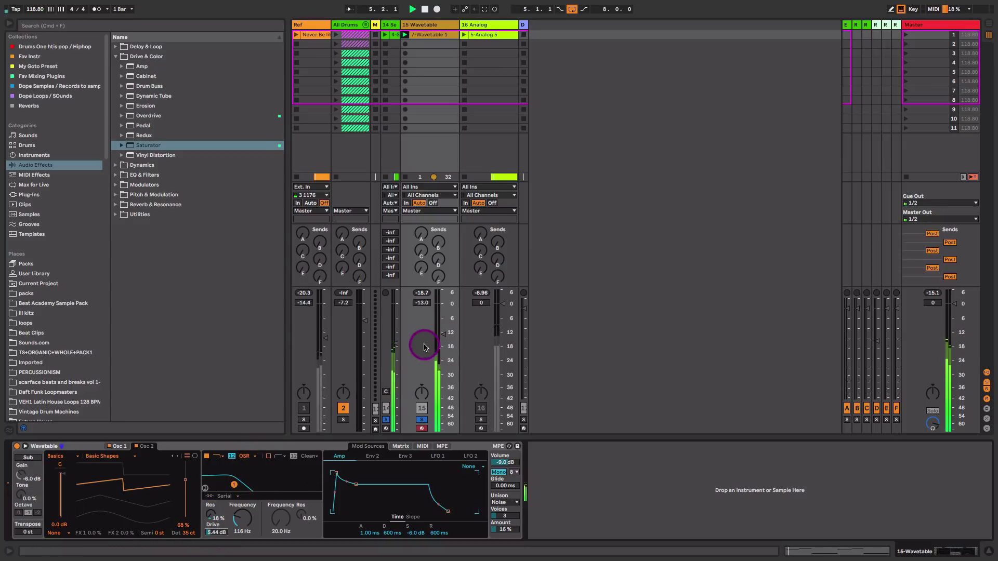
Step: Rebalance 15 Wavetable, remove the solos, and set its volume to -12.0 dB while playing the full mix
{"action": "left_click_drag", "start_coordinate": [443, 337], "coordinate": [442, 339]}
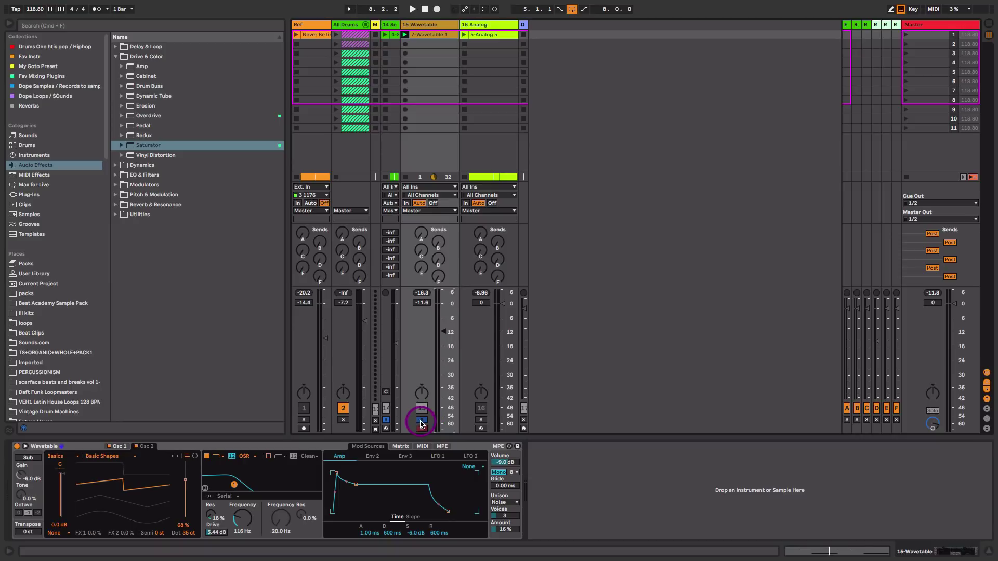
{"action": "left_click", "coordinate": [421, 421]}
{"action": "key", "text": "space"}
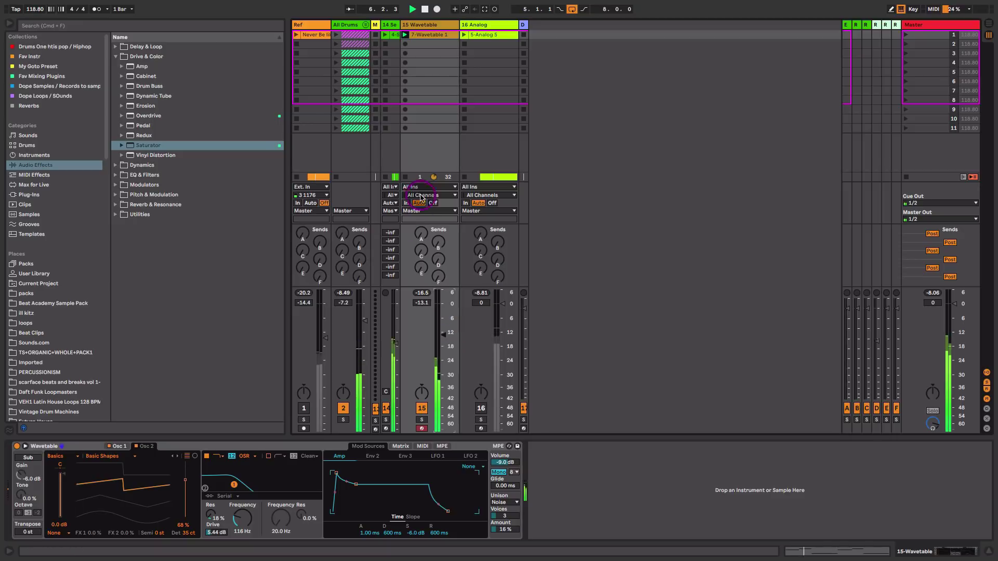
{"action": "left_click", "coordinate": [395, 48]}
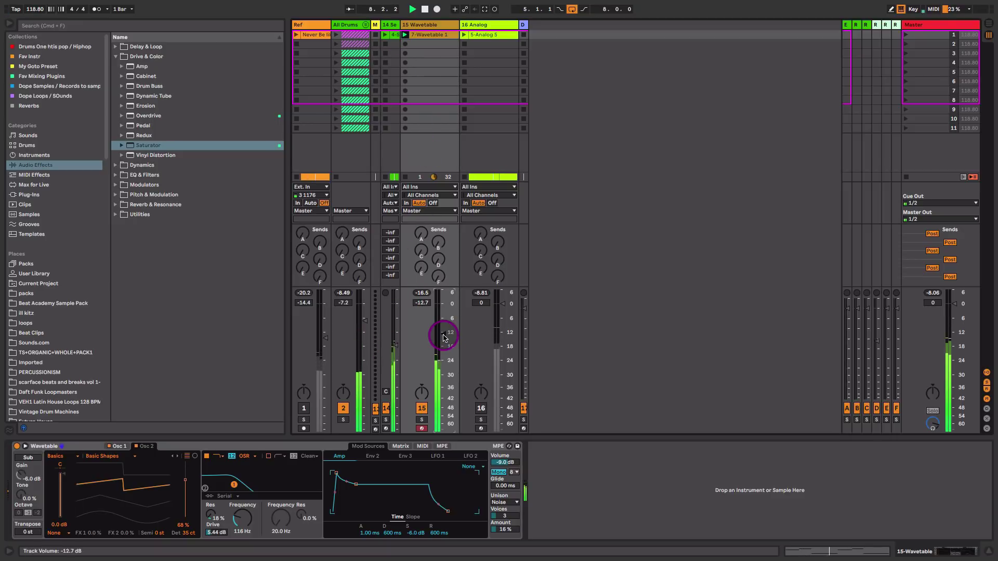
{"action": "left_click_drag", "start_coordinate": [445, 335], "coordinate": [446, 332]}
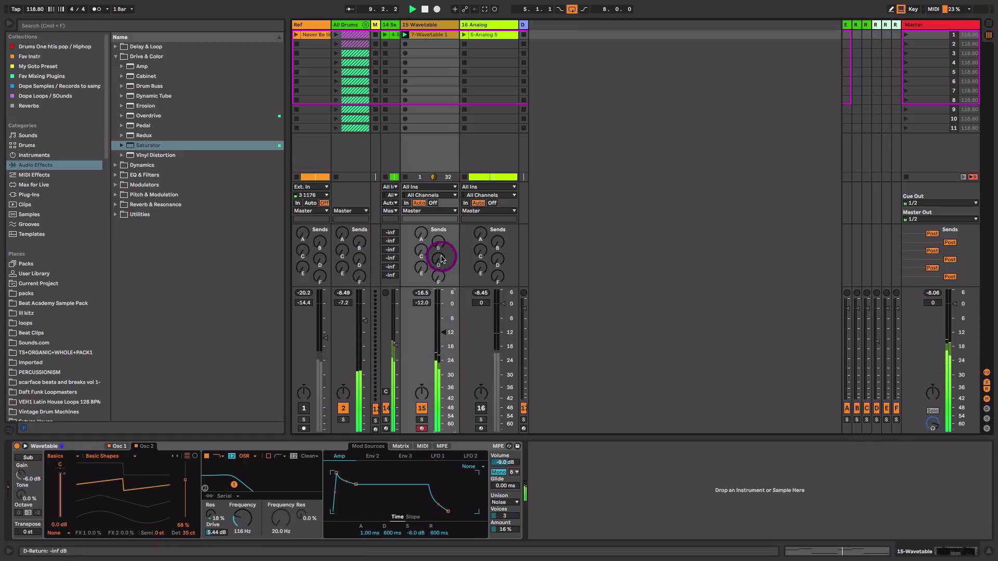